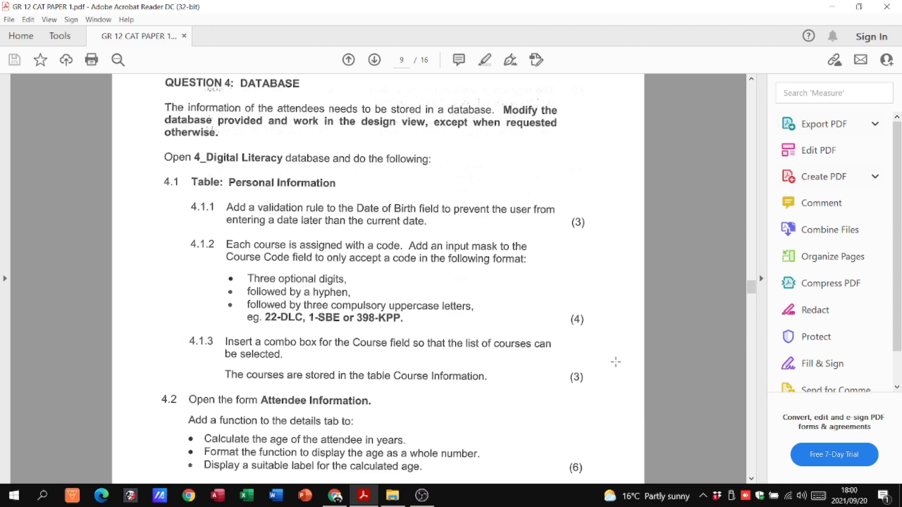
- Read through Question 4 of the exam paper and open the 4_Digital Literacy.accdb database it refers to
scroll(619, 313, "down", 10)
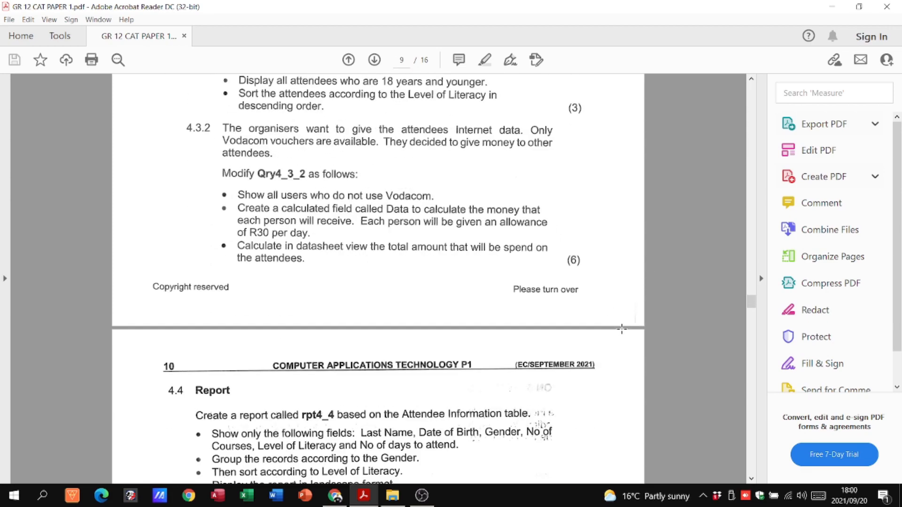
scroll(624, 333, "down", 1)
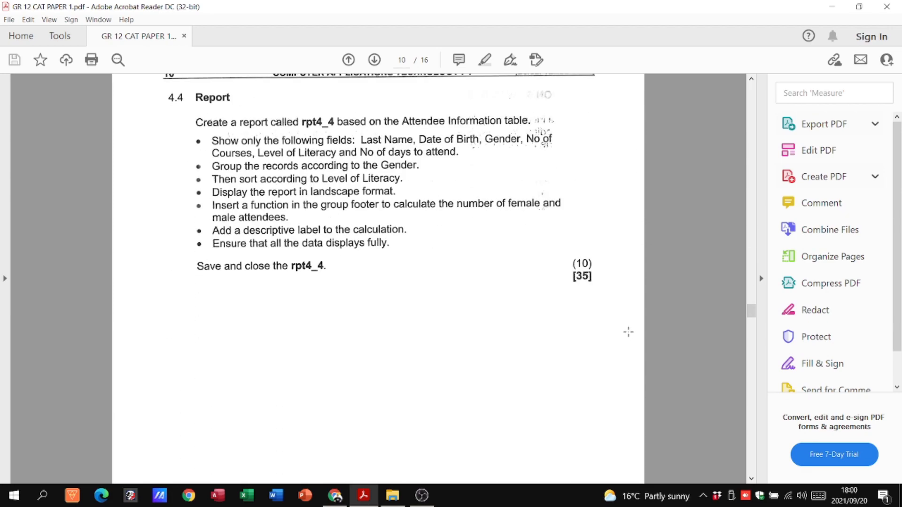
scroll(627, 332, "up", 4)
scroll(626, 332, "up", 10)
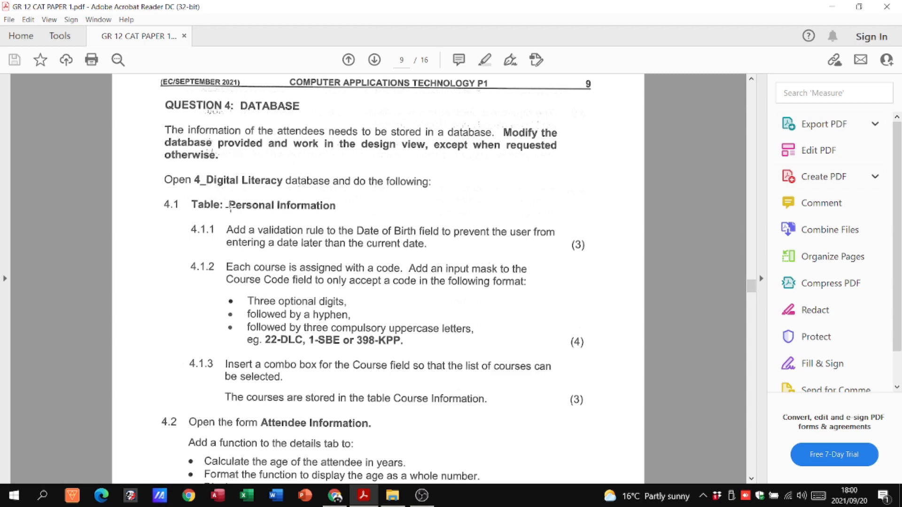
left_click(392, 496)
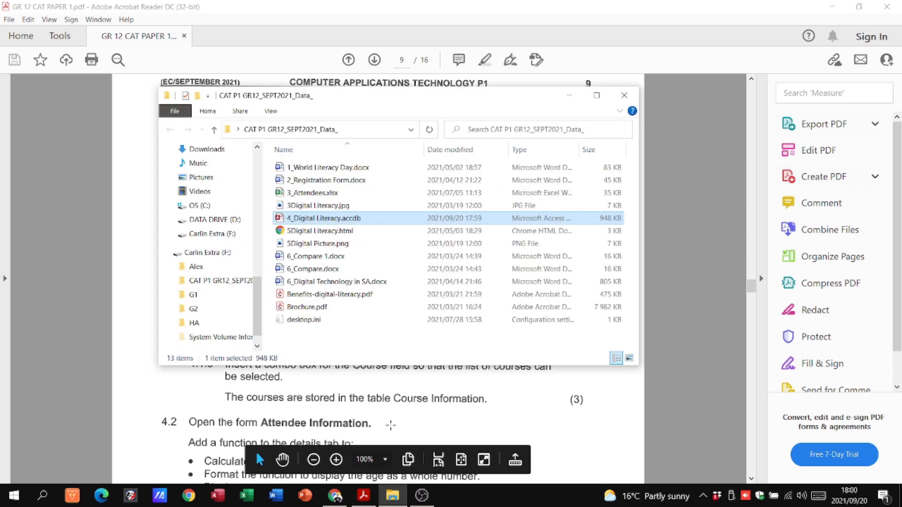
double_click(326, 220)
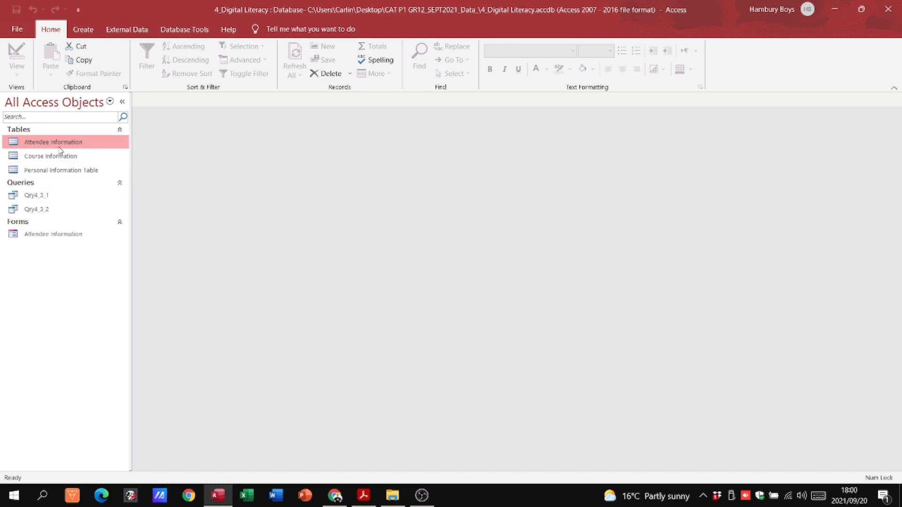
- Open all three tables, the queries Qry4_3_1 and Qry4_3_2, and the Attendee Information form to examine their contents
double_click(56, 143)
double_click(59, 158)
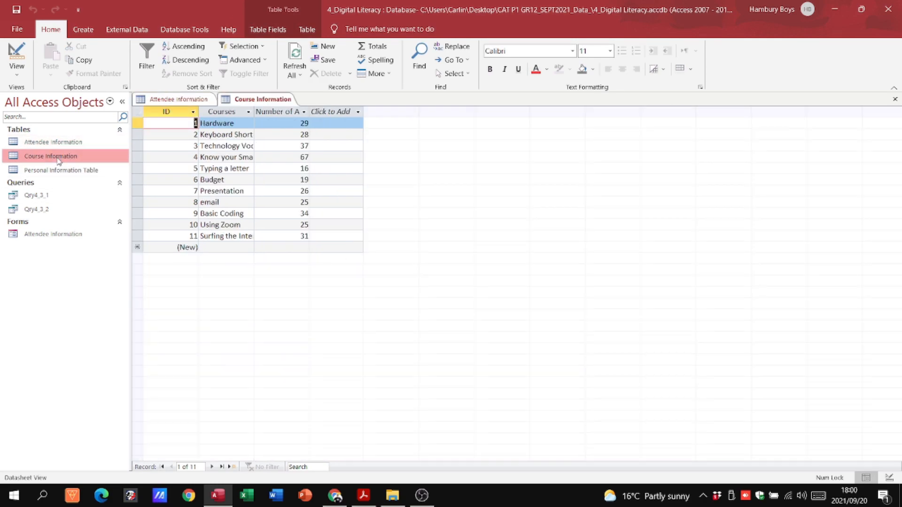
double_click(60, 170)
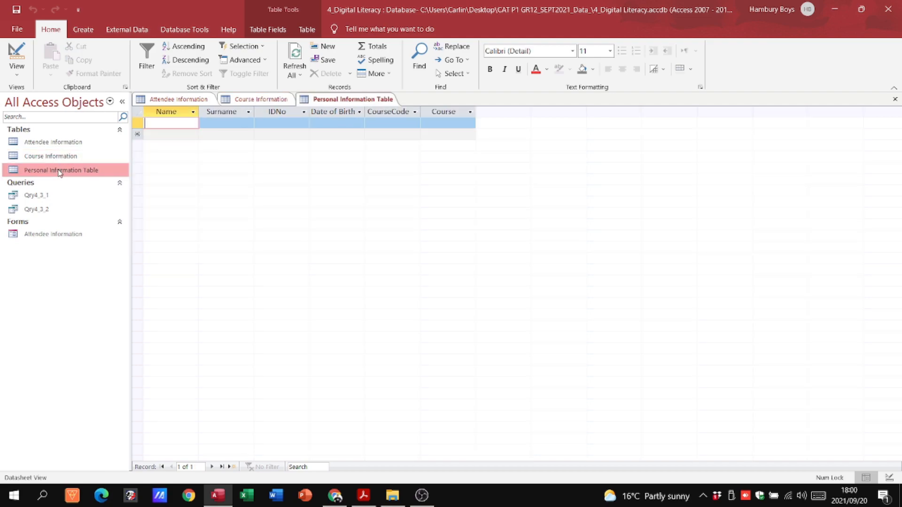
double_click(44, 197)
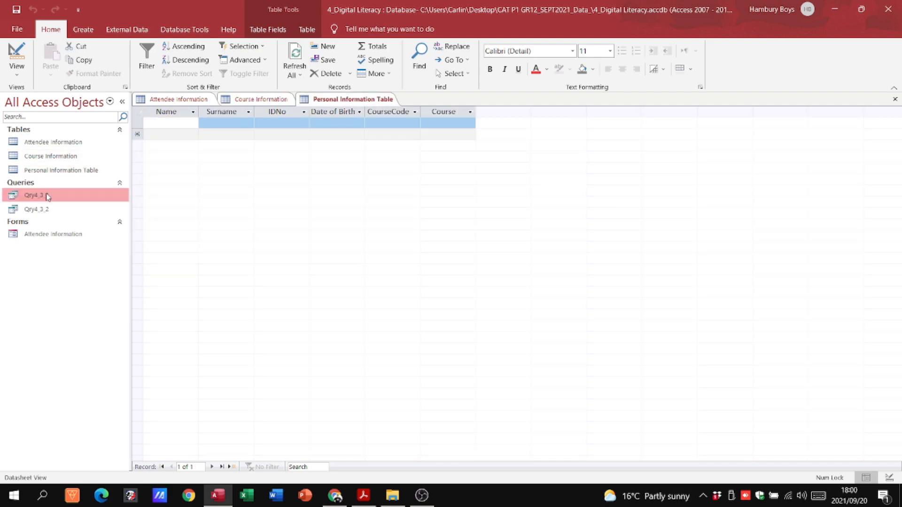
double_click(52, 210)
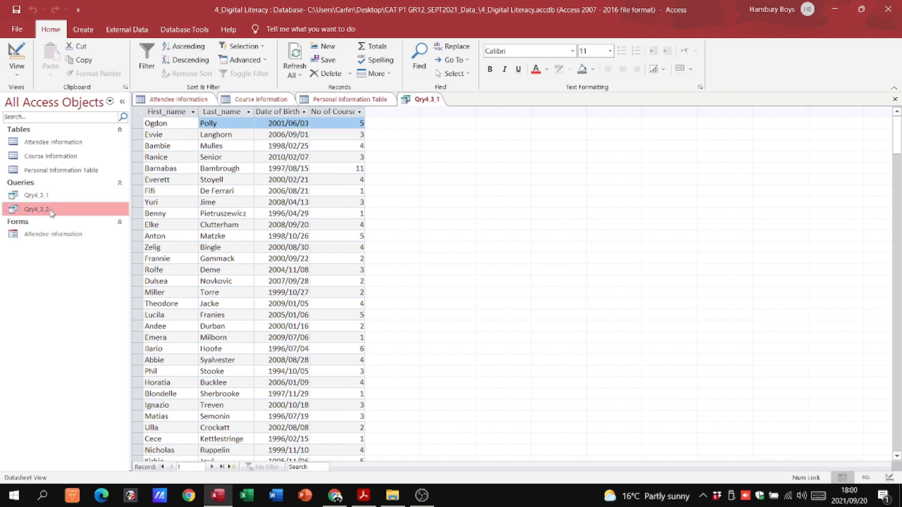
double_click(57, 235)
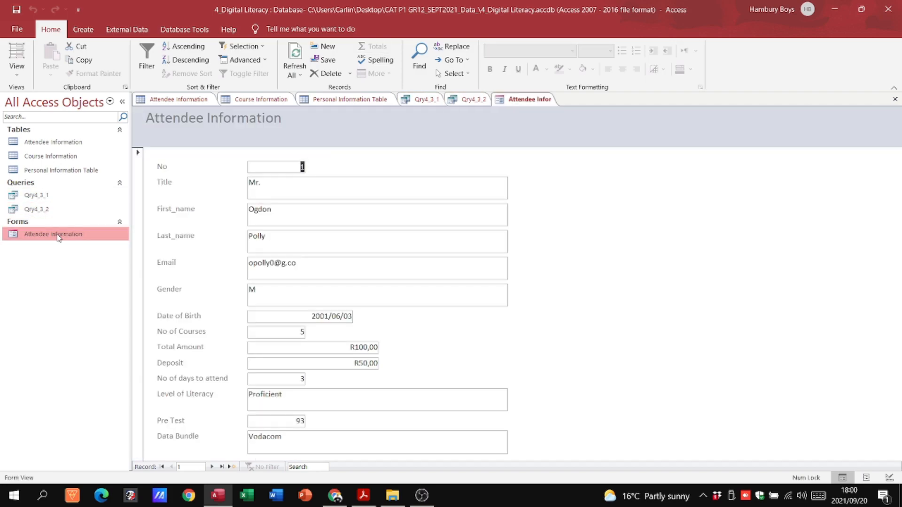
- Close all the open tables, queries and the Attendee Information form
right_click(170, 99)
left_click(178, 123)
right_click(182, 100)
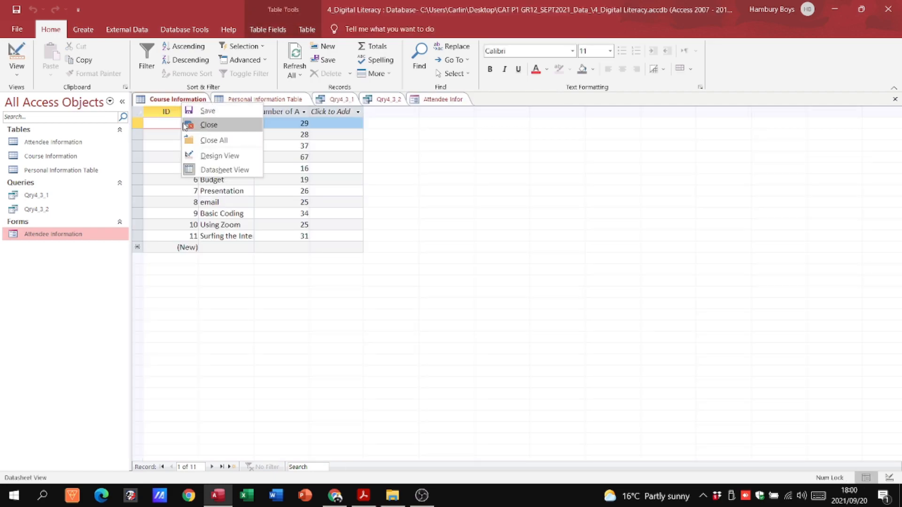
left_click(185, 124)
right_click(181, 101)
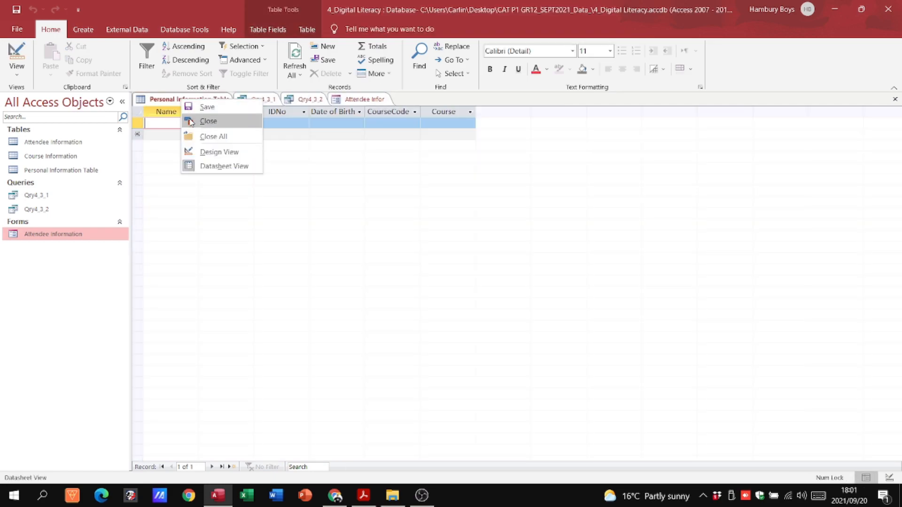
left_click(207, 121)
right_click(197, 99)
left_click(221, 121)
right_click(152, 100)
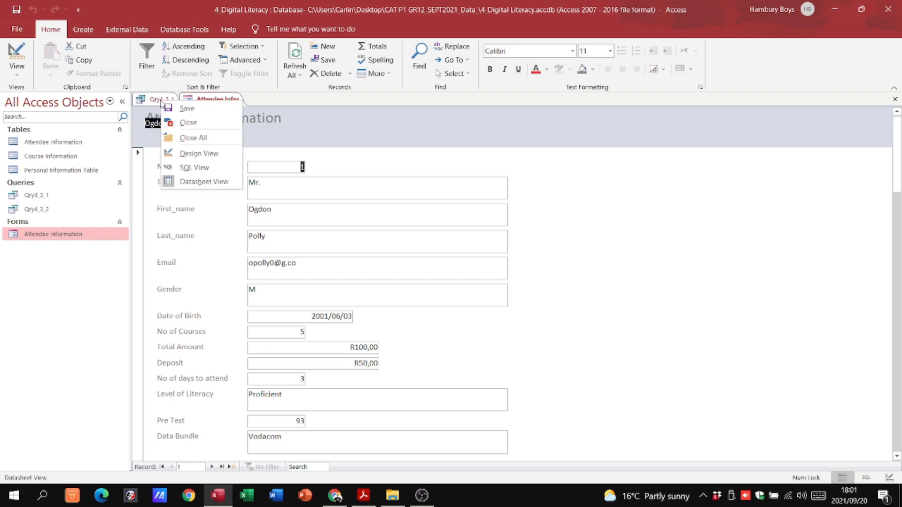
left_click(186, 121)
right_click(179, 101)
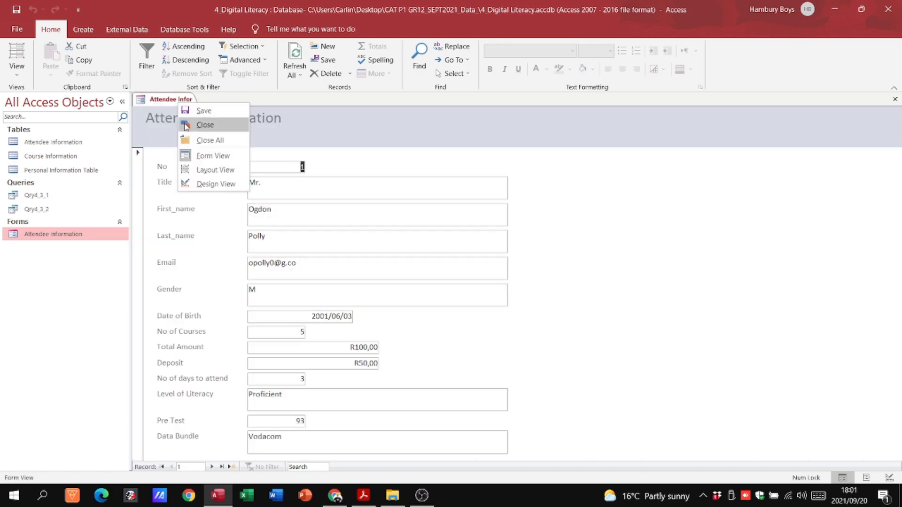
left_click(188, 122)
- Check questions 4.1 and 4.1.1 in the exam paper and open the Personal Information Table in Design View
left_click(362, 494)
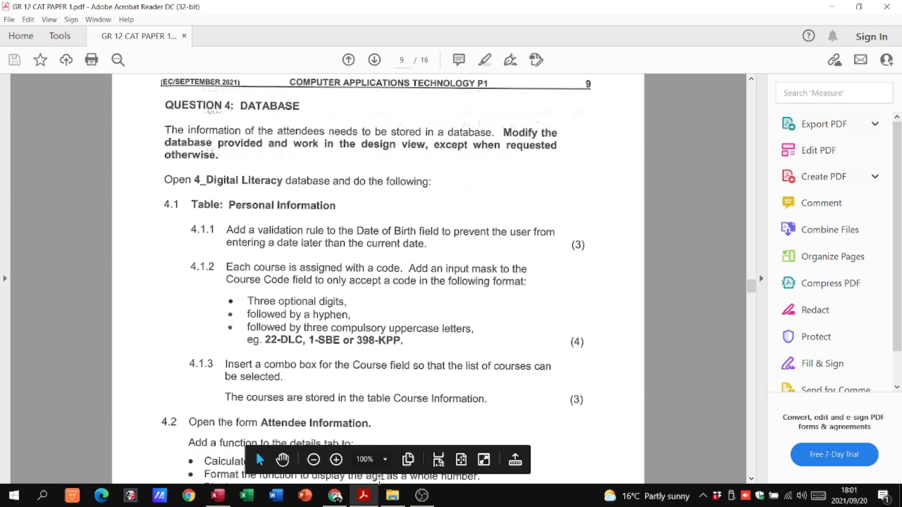
left_click(226, 498)
double_click(66, 170)
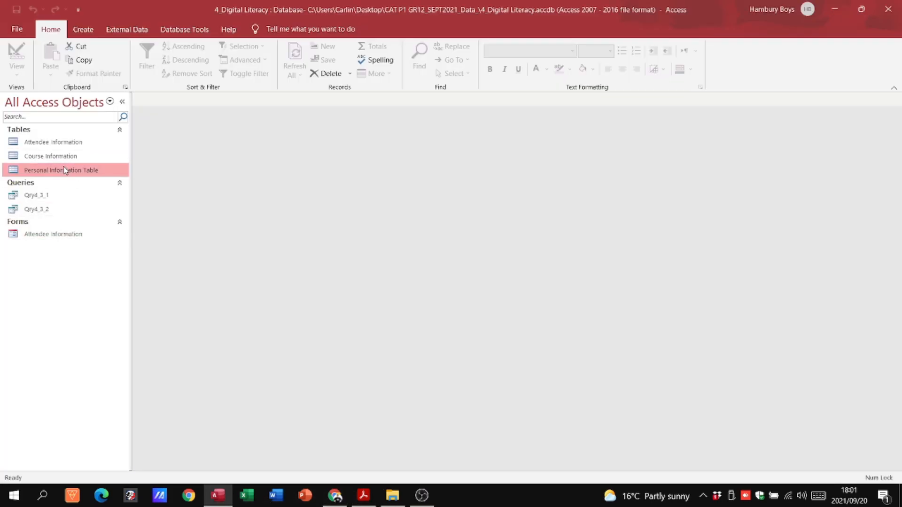
left_click(364, 495)
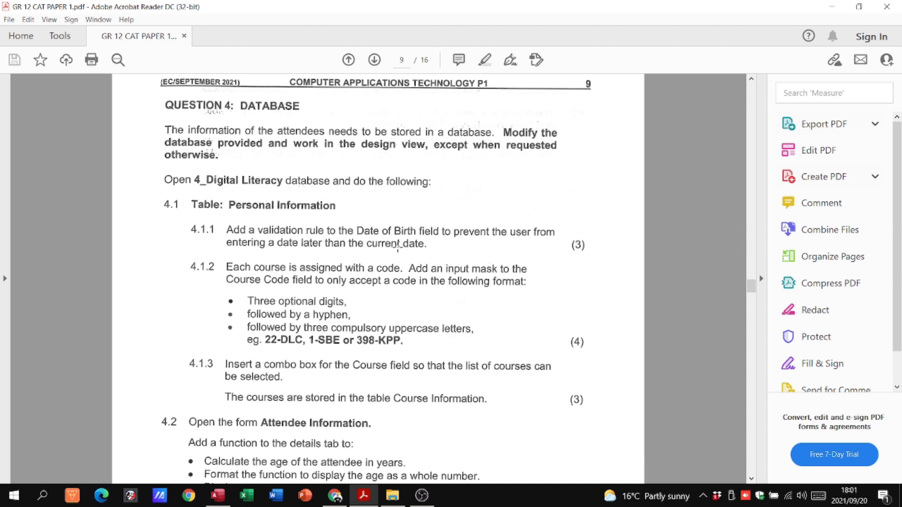
left_click(223, 499)
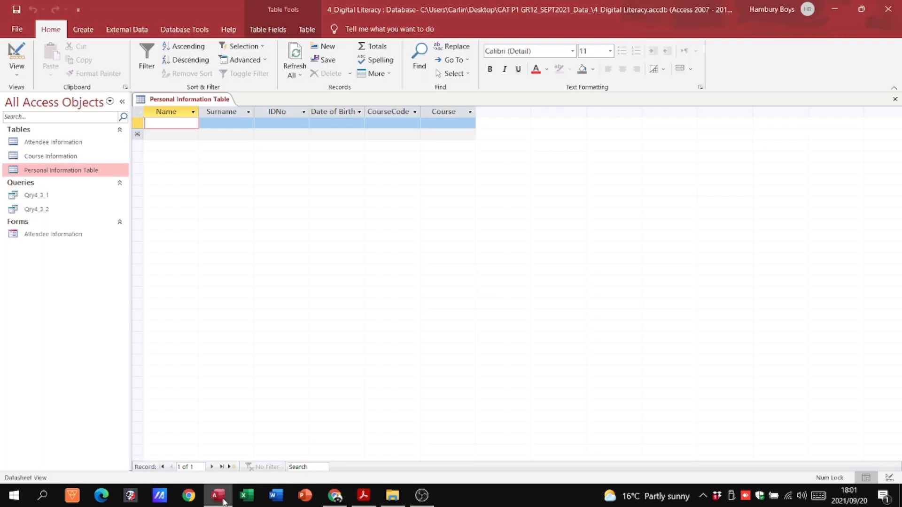
right_click(72, 166)
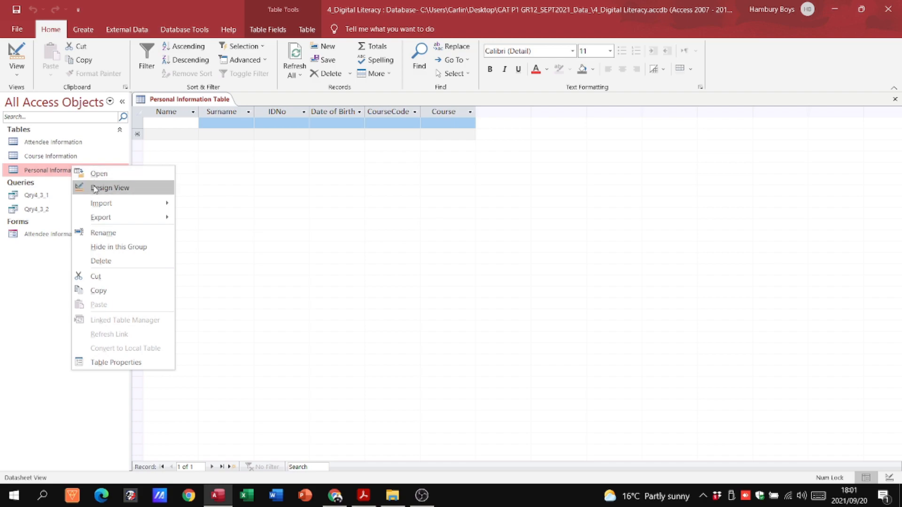
left_click(17, 79)
left_click(21, 125)
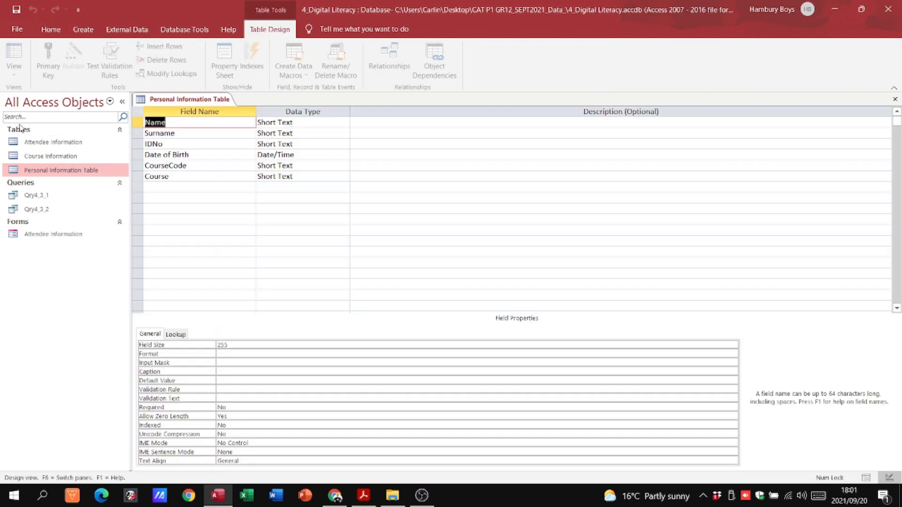
- Examine the Validation Rule and Validation Text properties of the Date of Birth field
left_click(171, 155)
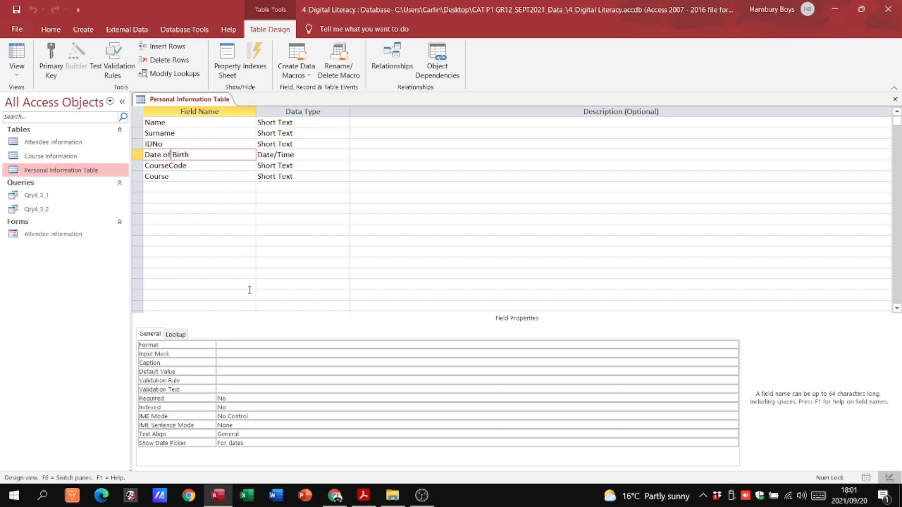
left_click(229, 379)
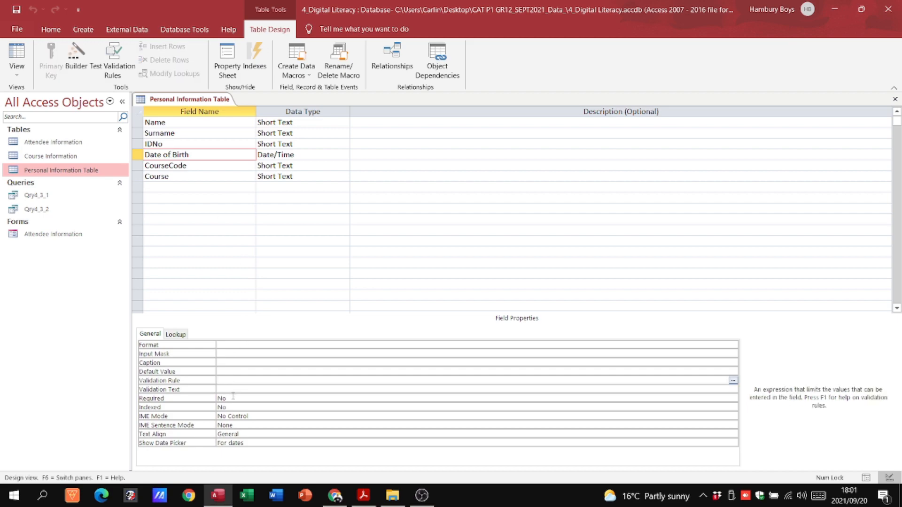
left_click(233, 389)
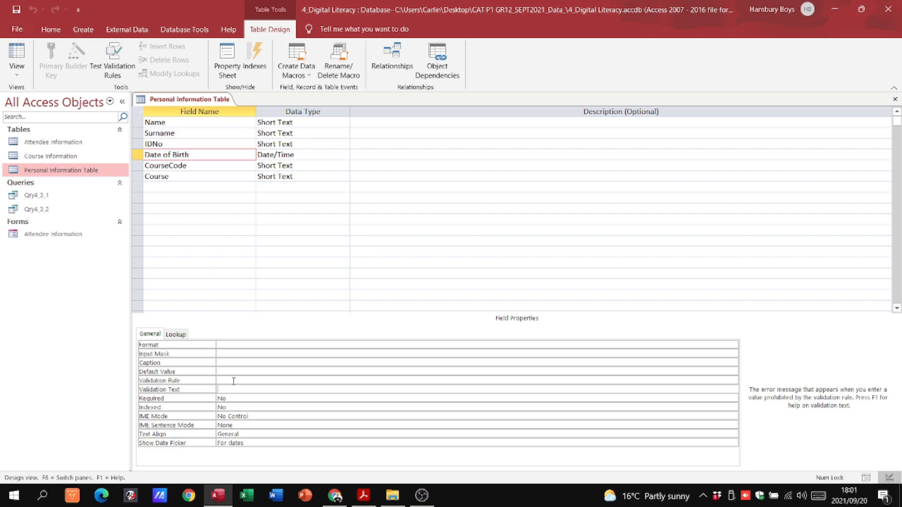
left_click(234, 381)
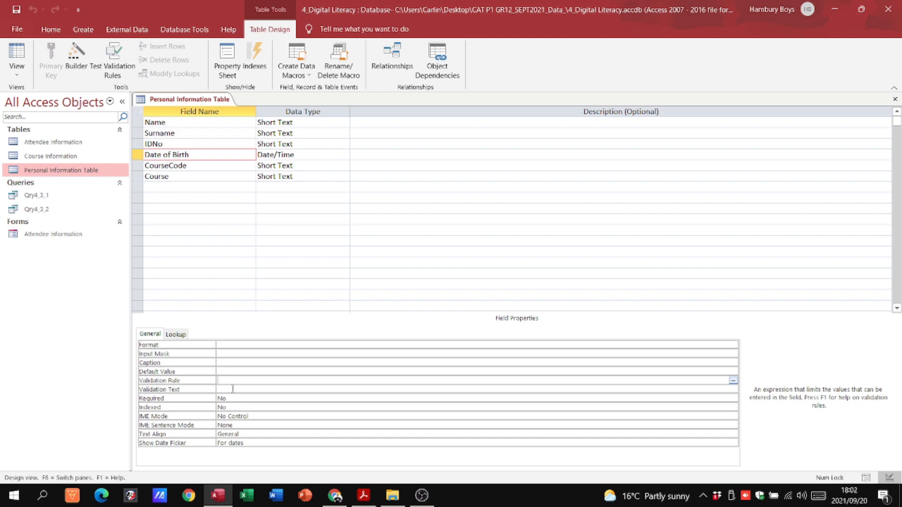
left_click(232, 388)
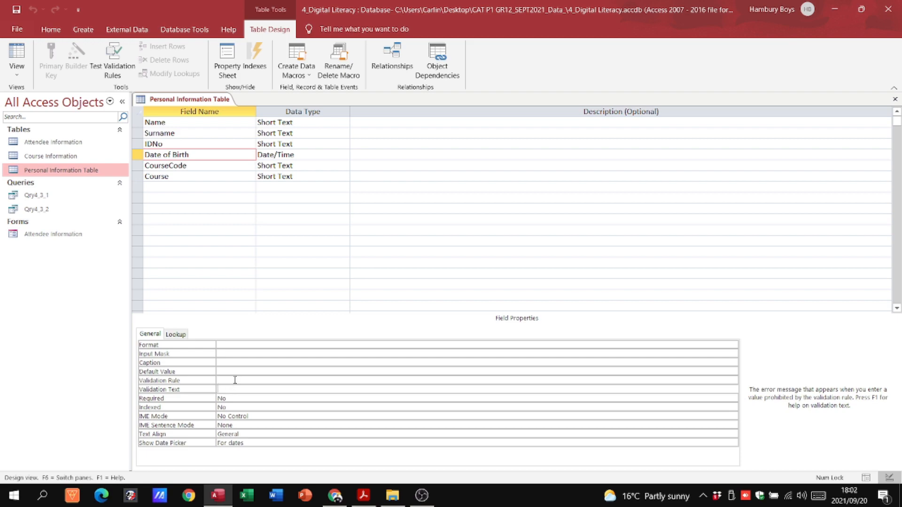
left_click(235, 380)
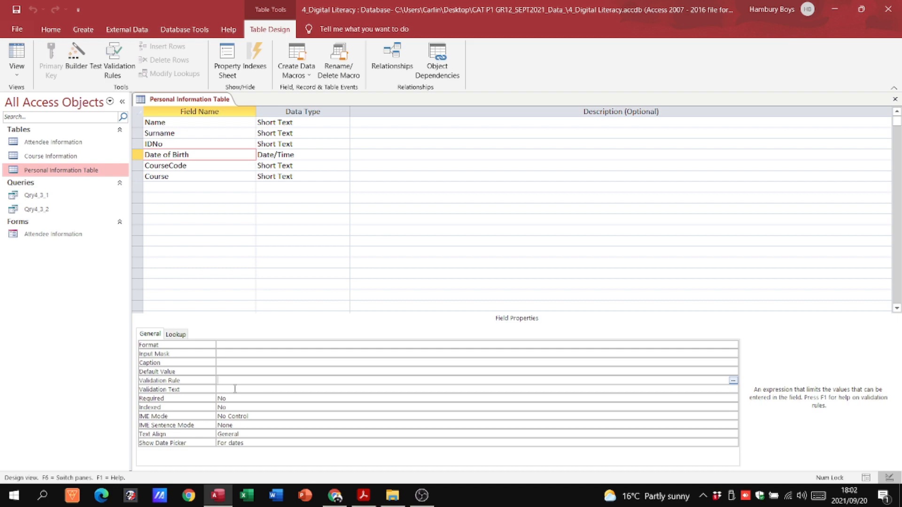
left_click(235, 389)
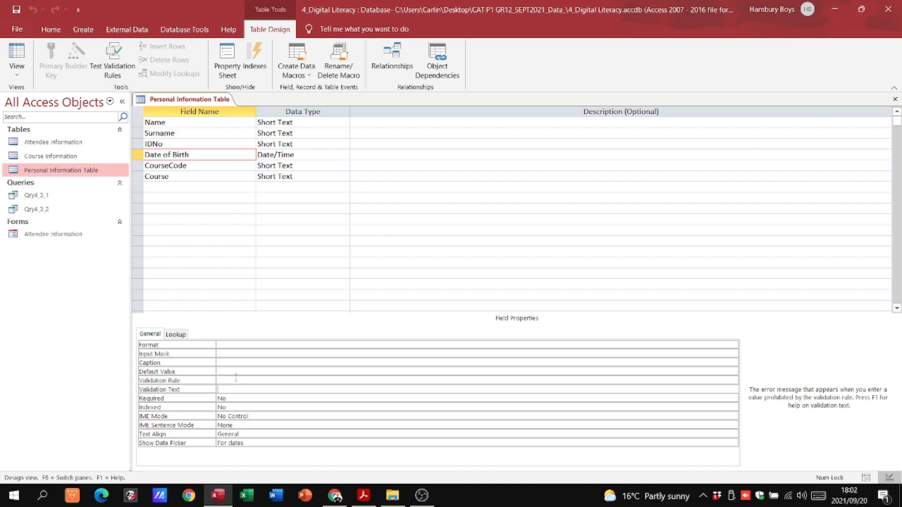
left_click(236, 379)
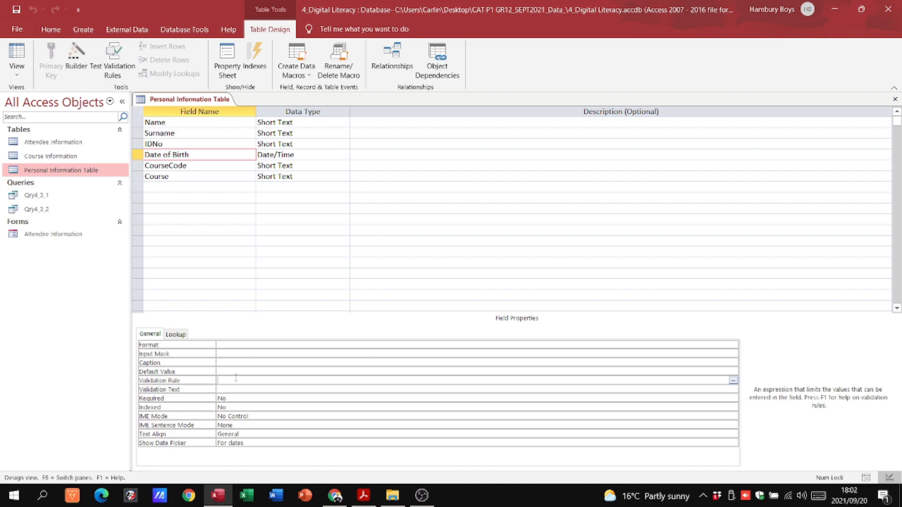
- Recheck question 4.1.1 in the exam paper and set the Date of Birth field's validation rule to <=Now()
left_click(365, 498)
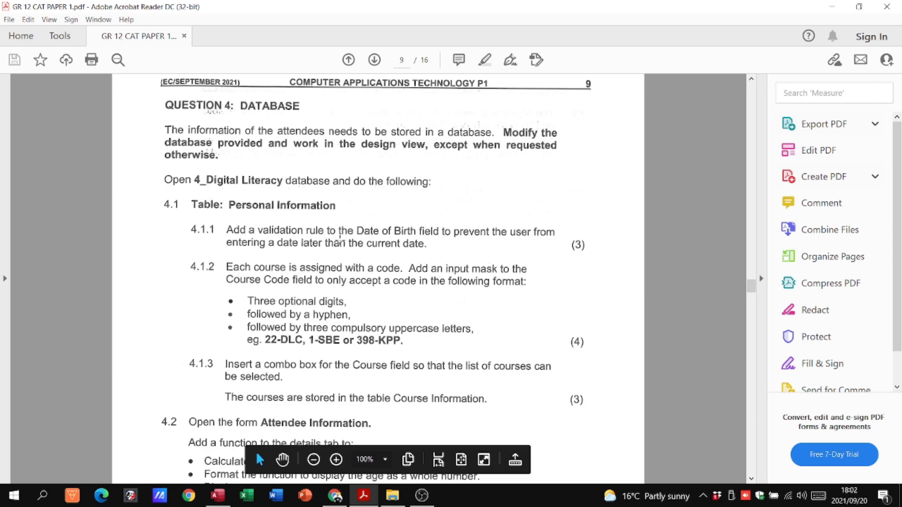
left_click(222, 497)
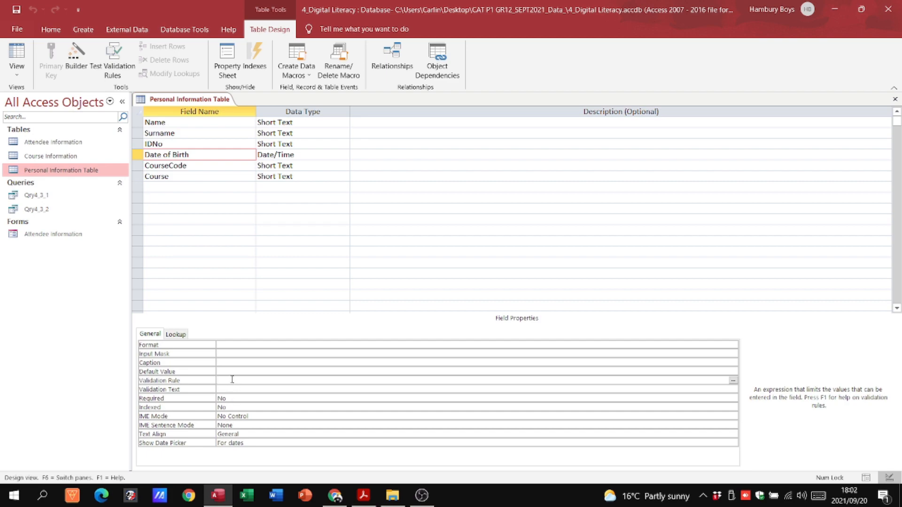
type("=now")
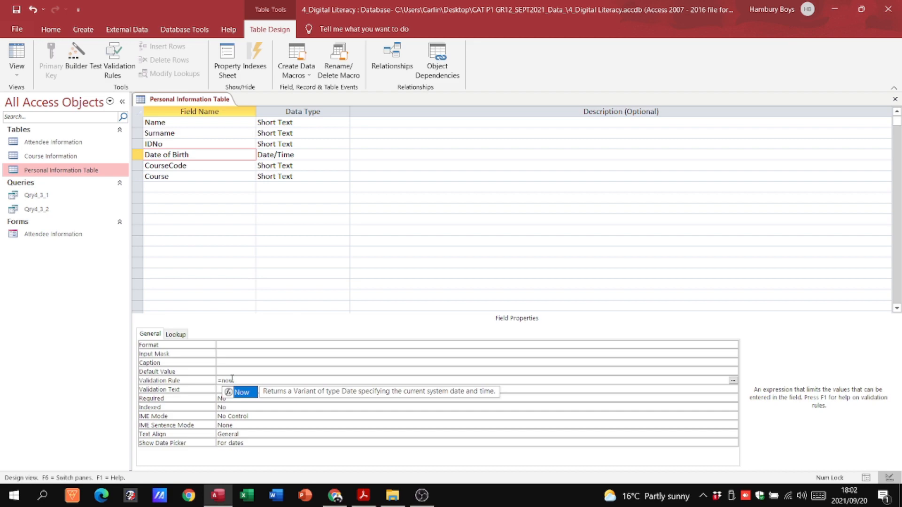
type("()")
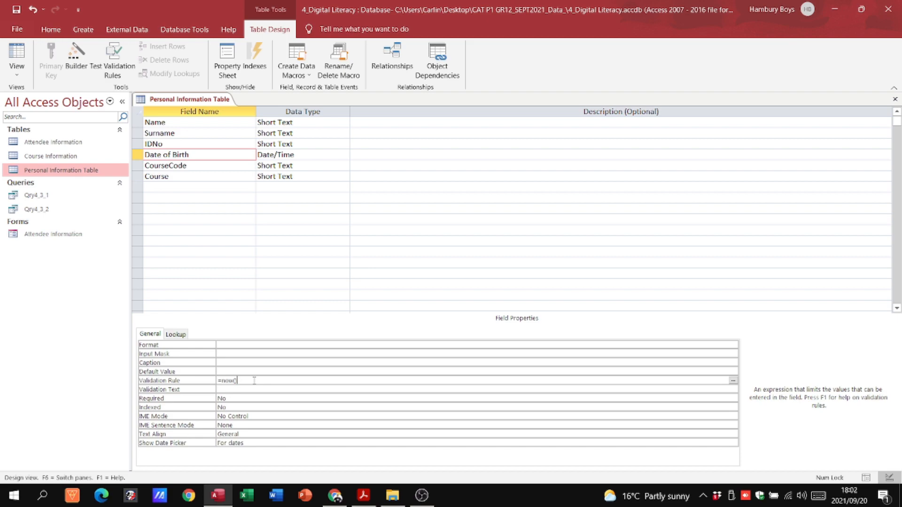
key("Up")
key("Up")
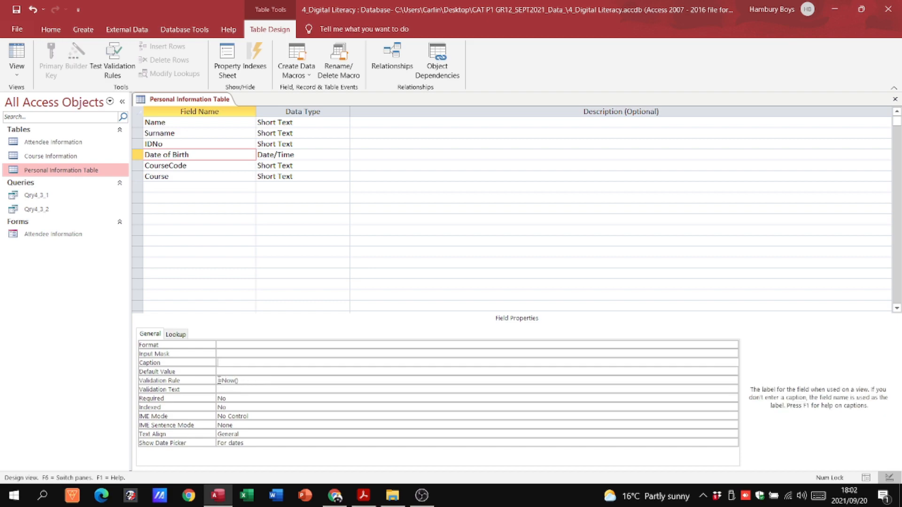
left_click(221, 381)
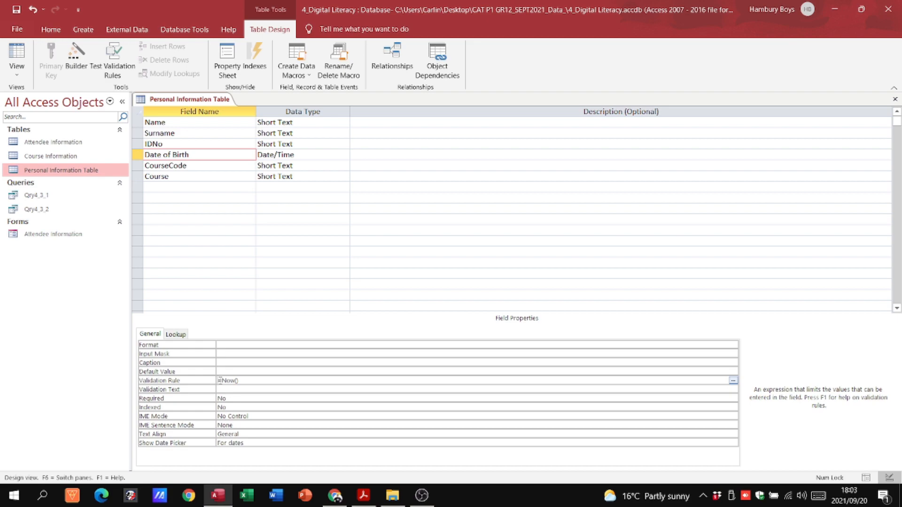
type("<")
left_click(236, 390)
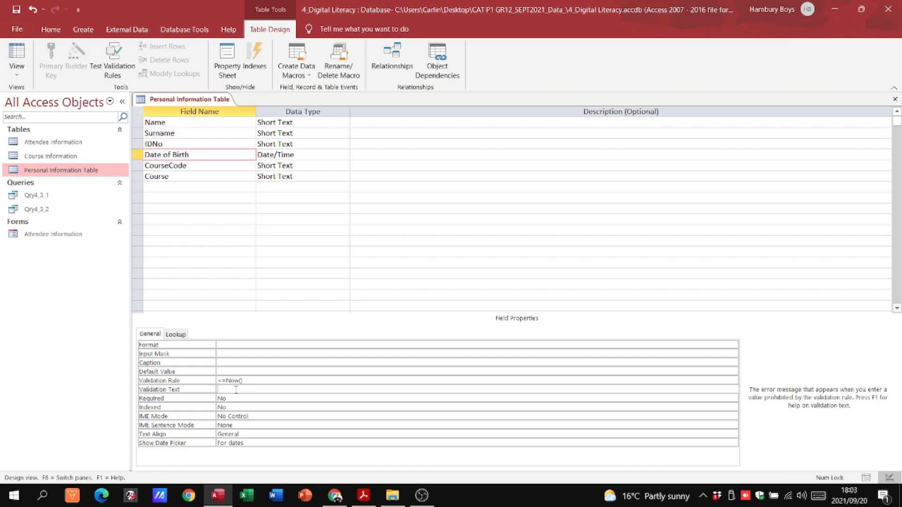
- Set the Date of Birth field's validation text to "msndbfsdfad ,fsadbnb" and check question 4.1.2 in the exam paper
type("msndbfsdfad ,fsadbnb")
left_click(363, 495)
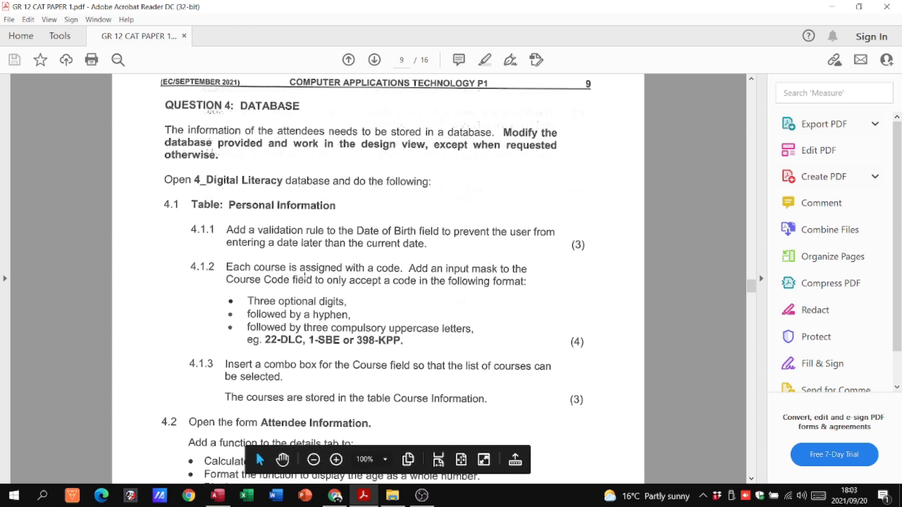
left_click(218, 496)
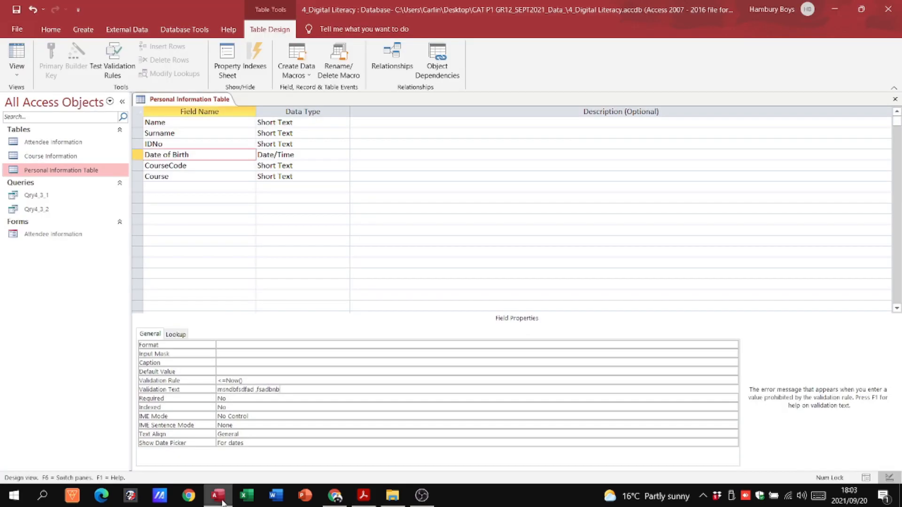
- Review the code format required in question 4.1.2 and try 000\LLL as the CourseCode field's input mask
left_click(177, 165)
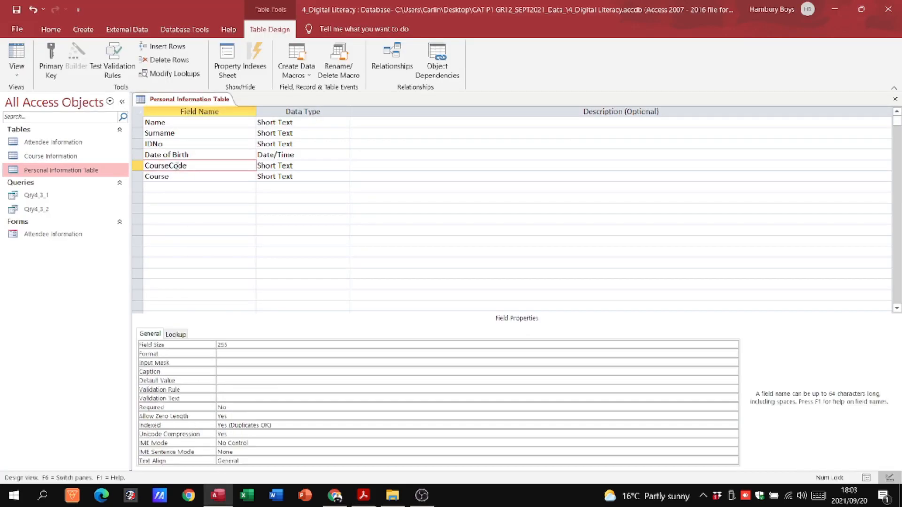
left_click(231, 362)
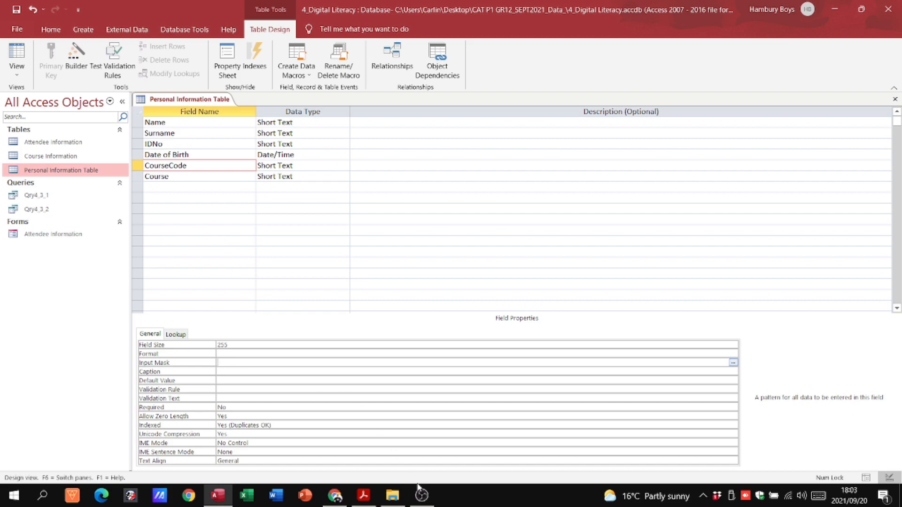
left_click(362, 499)
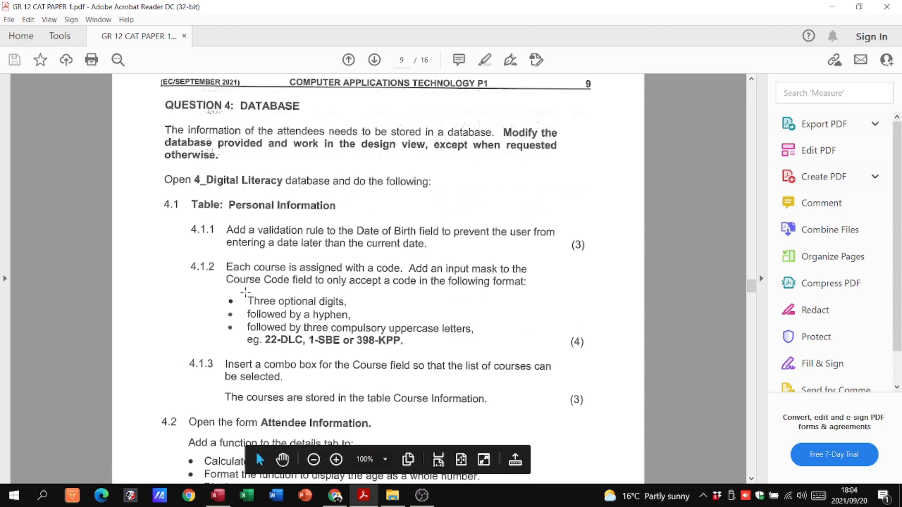
left_click_drag(247, 301, 349, 304)
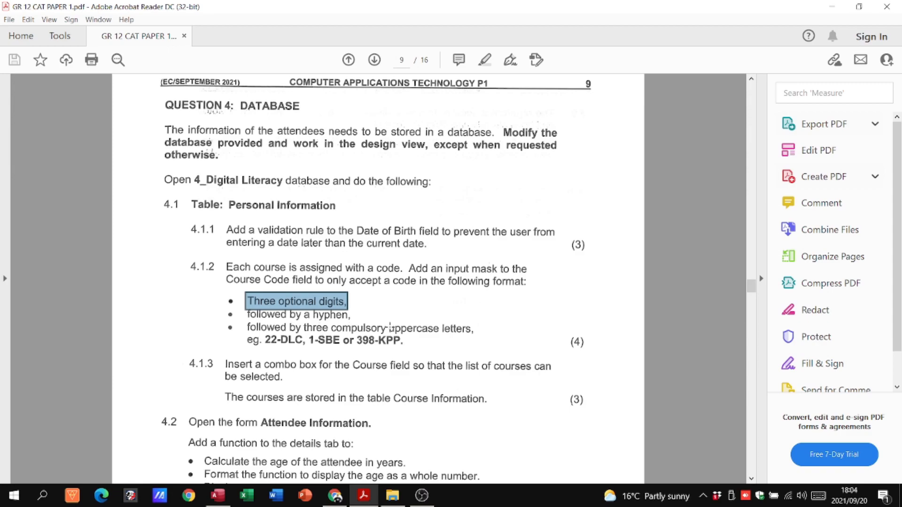
left_click(218, 495)
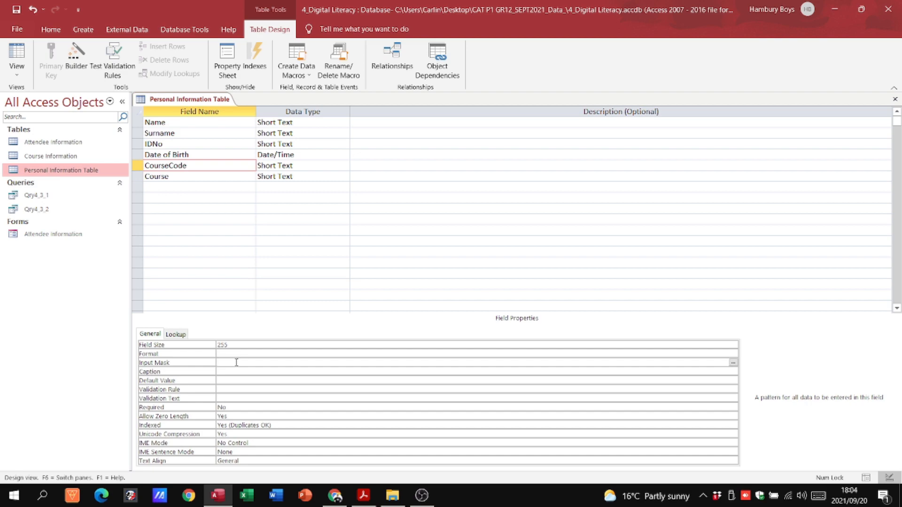
type("000\\LLL")
key("Up")
key("Up")
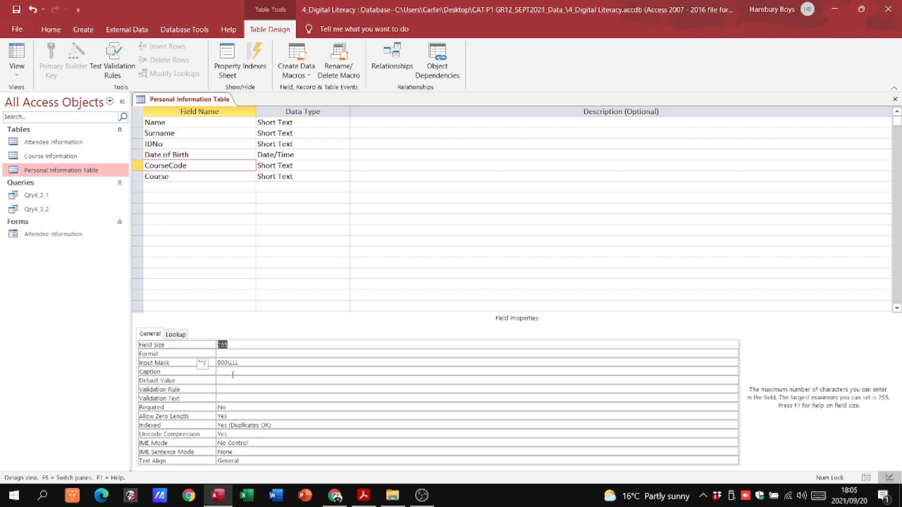
- Recheck question 4.1.2 in the exam paper and replace the CourseCode field's input mask with >999
left_click(362, 496)
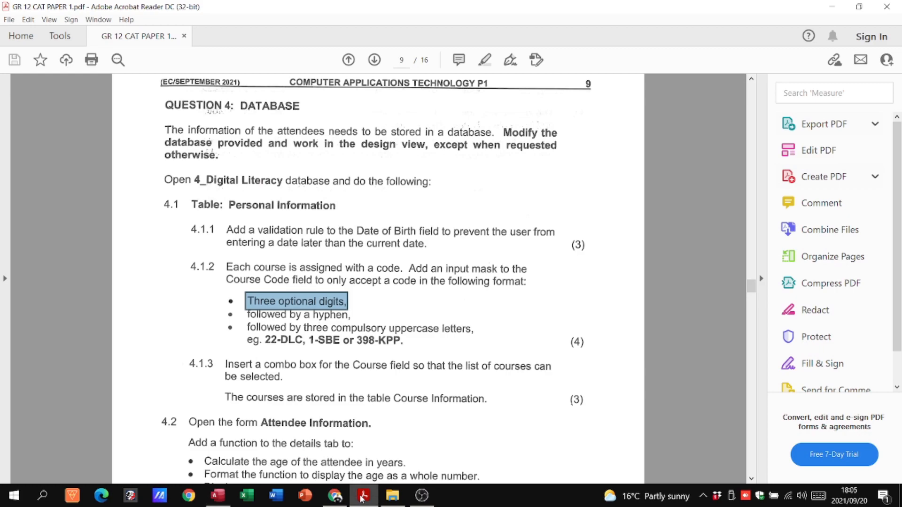
left_click(218, 496)
left_click(240, 371)
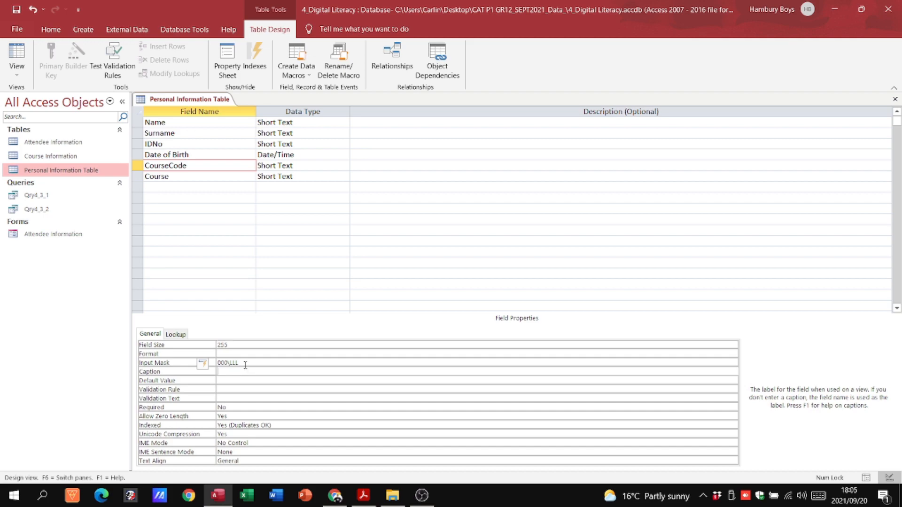
left_click(240, 362)
left_click(221, 362)
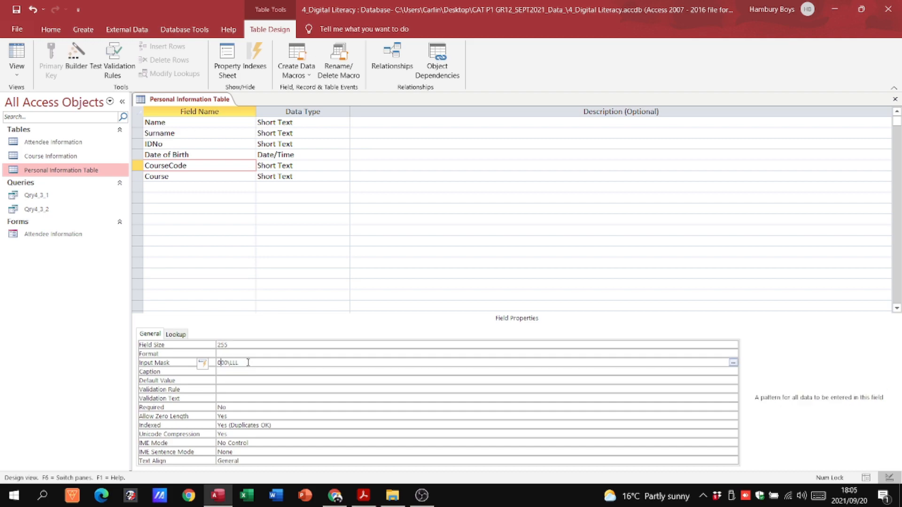
left_click_drag(246, 363, 217, 363)
key("Delete")
type(">999")
- Compare with the format in question 4.1.2 and complete the CourseCode field's input mask as >999\ LLL
left_click(363, 495)
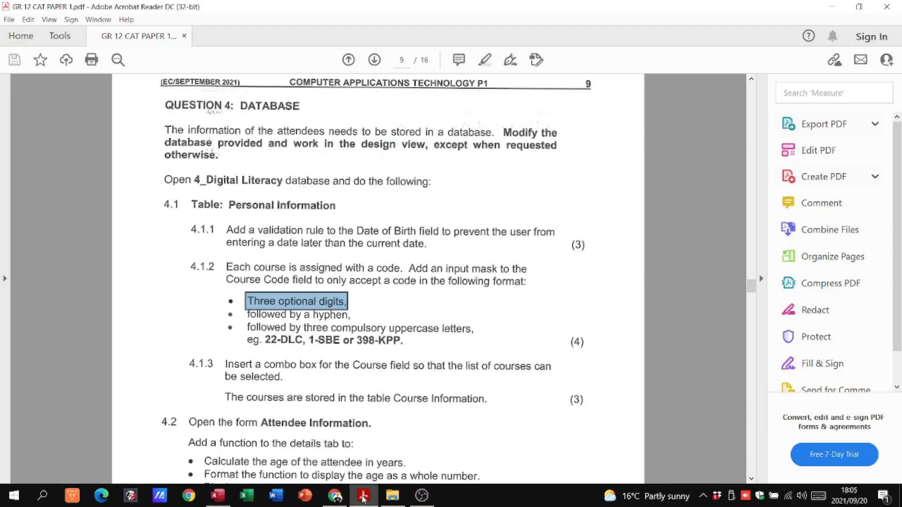
left_click(363, 497)
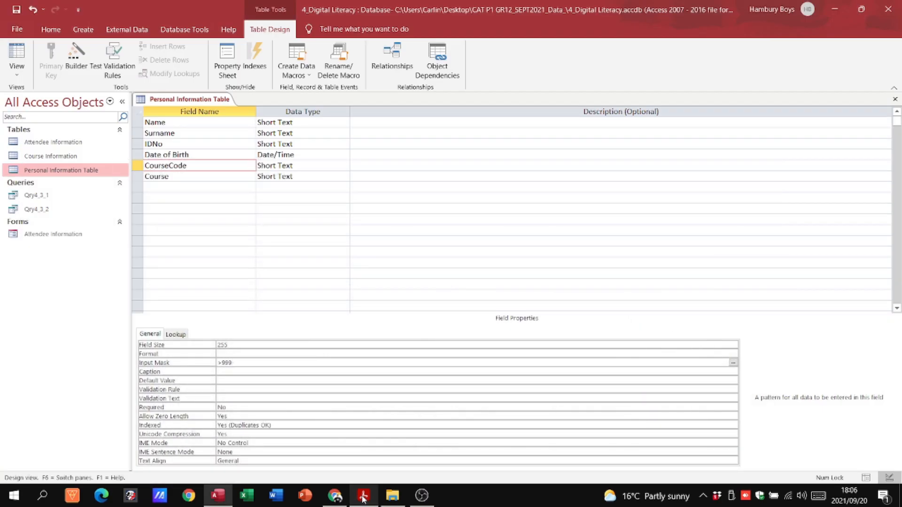
left_click(363, 497)
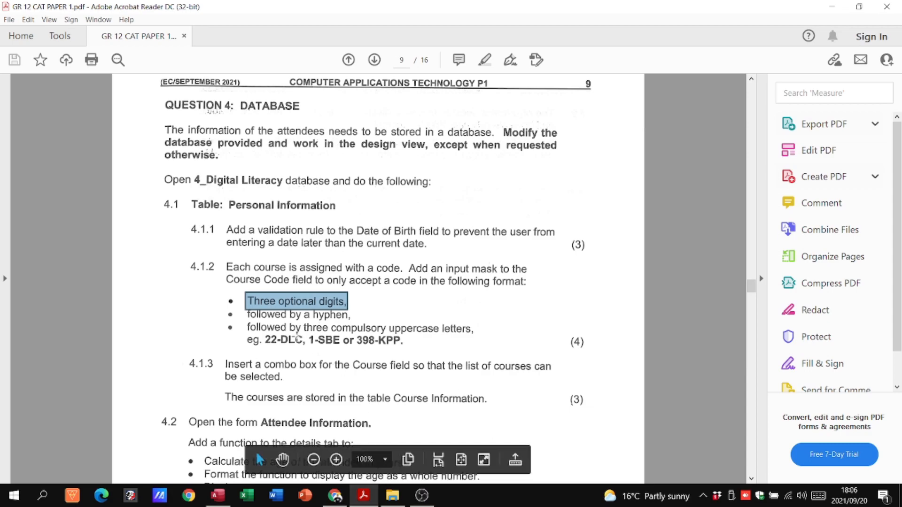
left_click(361, 500)
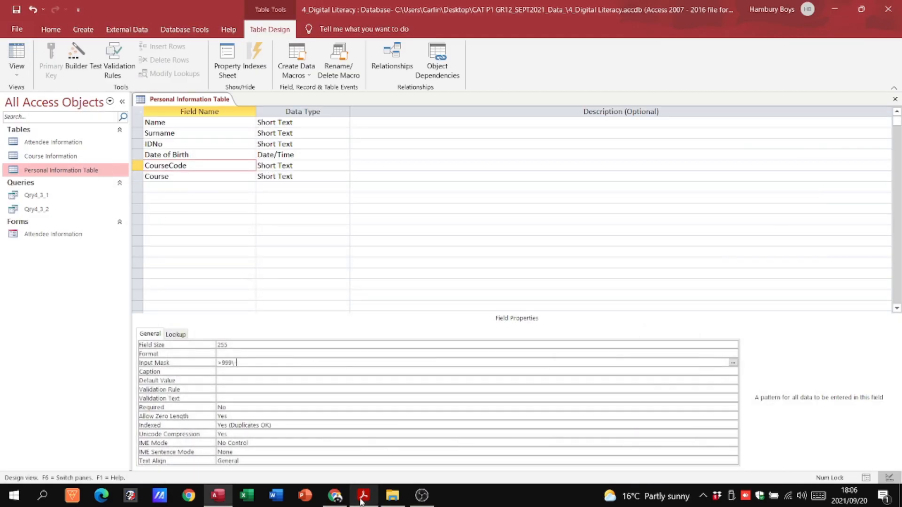
type("LLL")
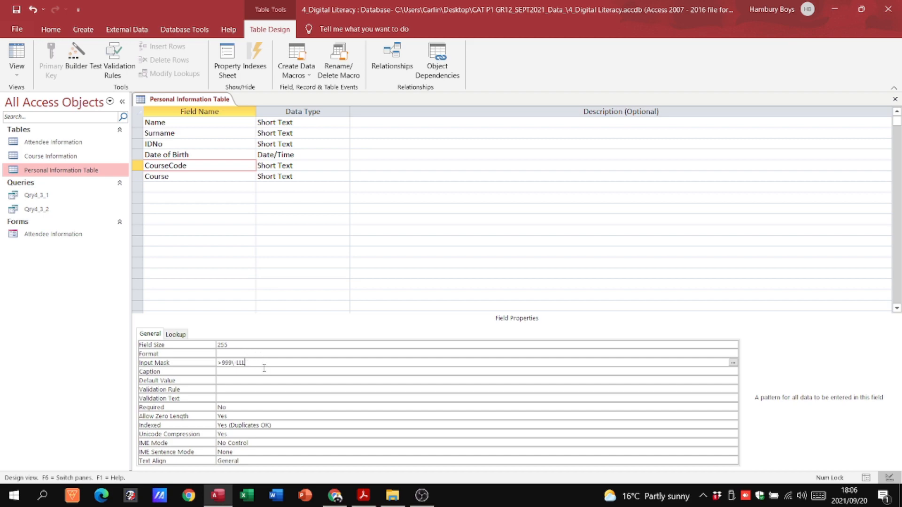
- Check question 4.1.3 in the exam paper and start the Lookup Wizard for the Course field's data type
left_click(362, 499)
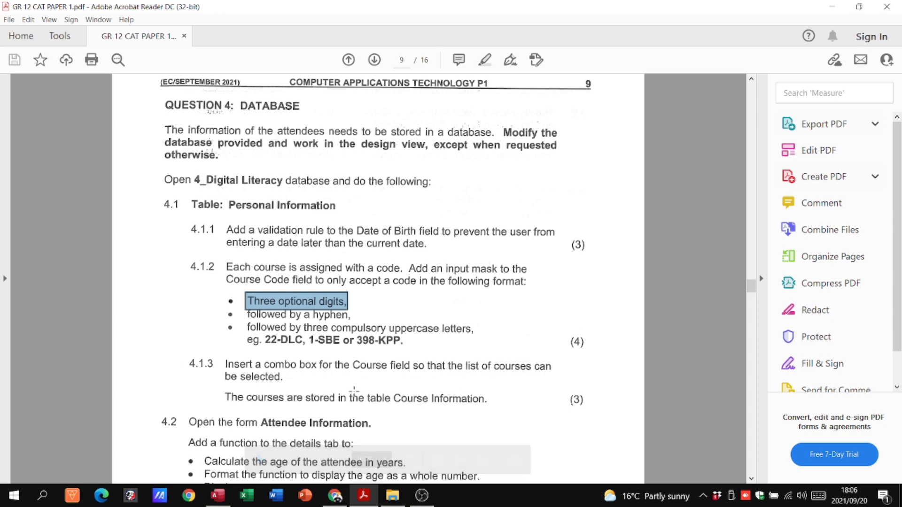
left_click_drag(369, 403, 496, 394)
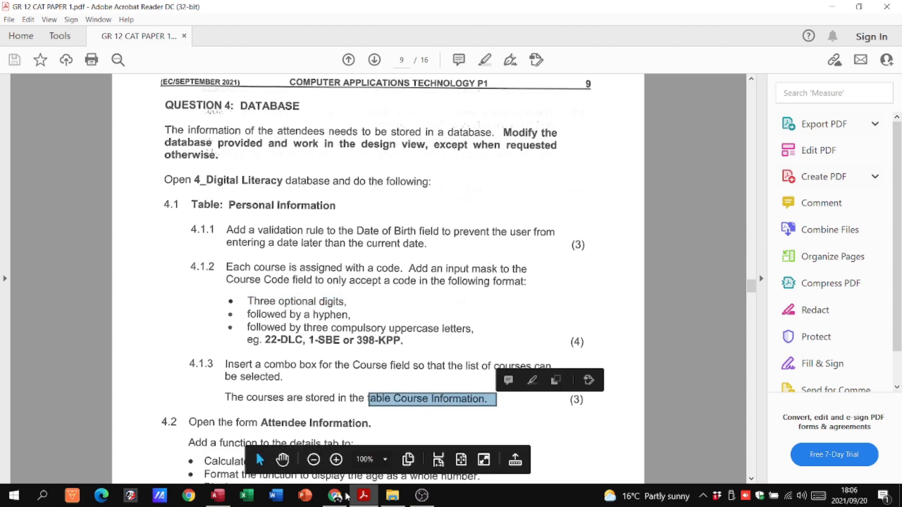
left_click(225, 497)
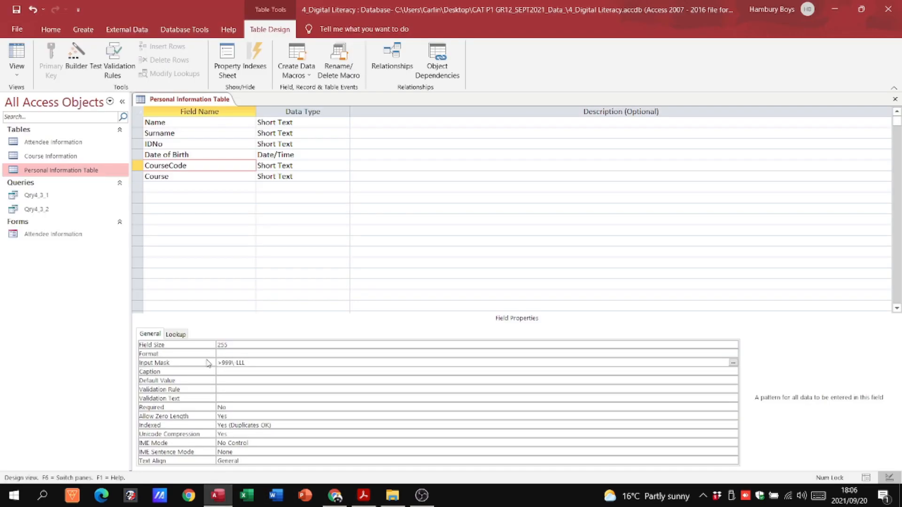
left_click(160, 177)
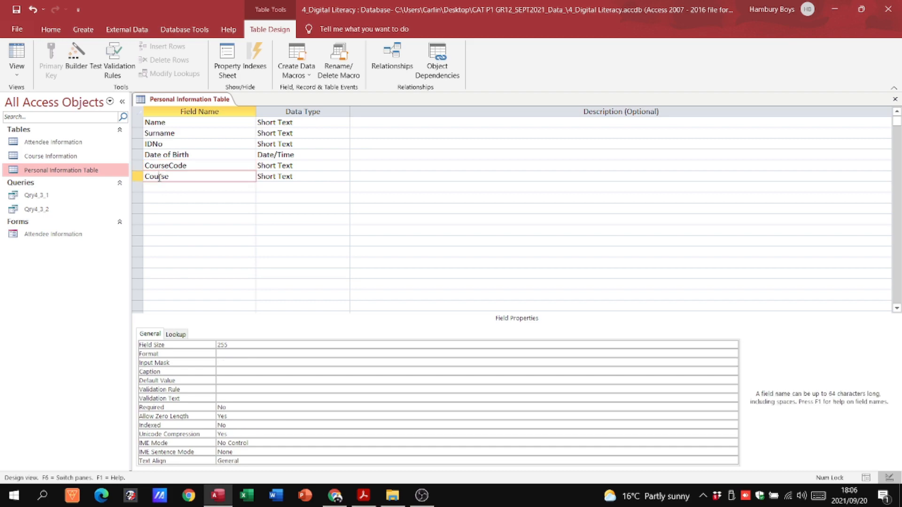
left_click(309, 178)
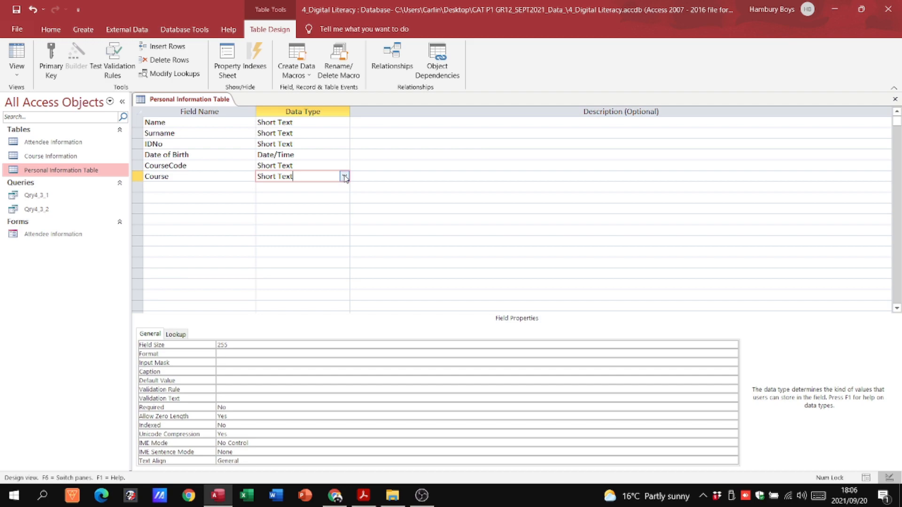
left_click(345, 177)
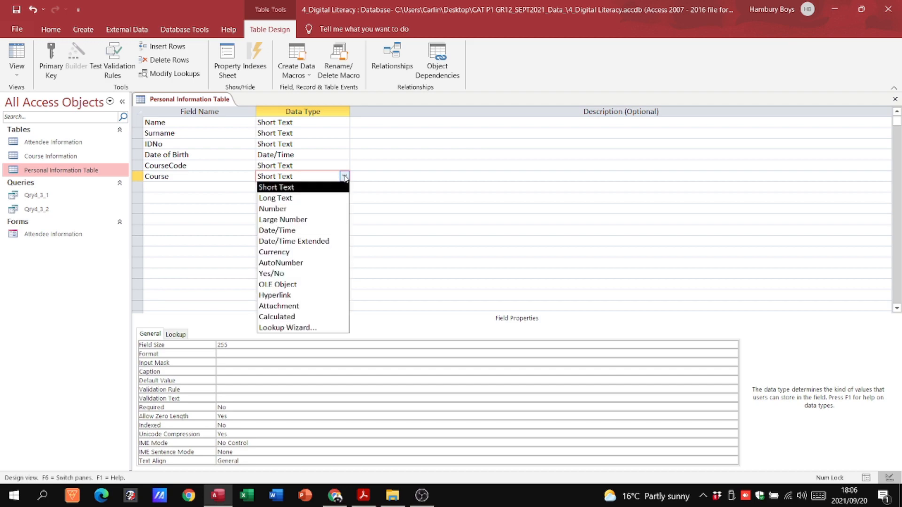
left_click(307, 331)
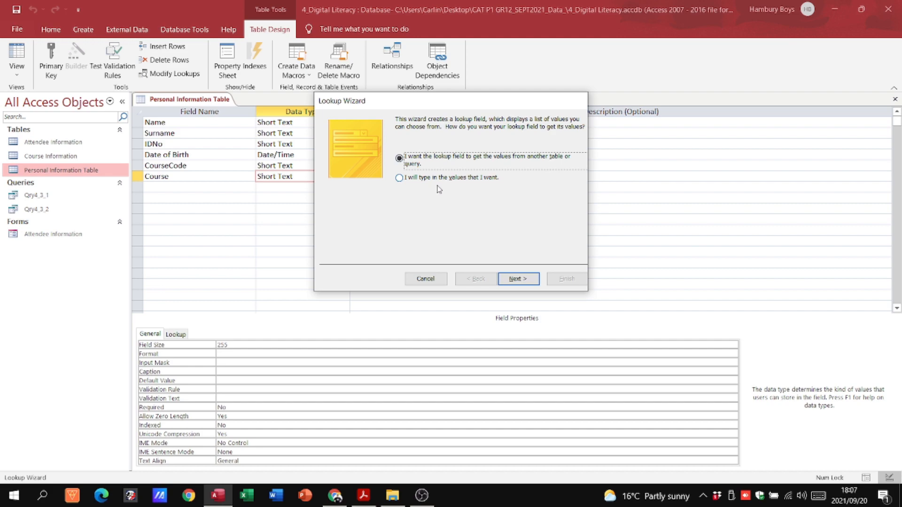
- Have the lookup get its values from another table and choose Course Information, rechecking the source table in question 4.1.3
left_click(509, 280)
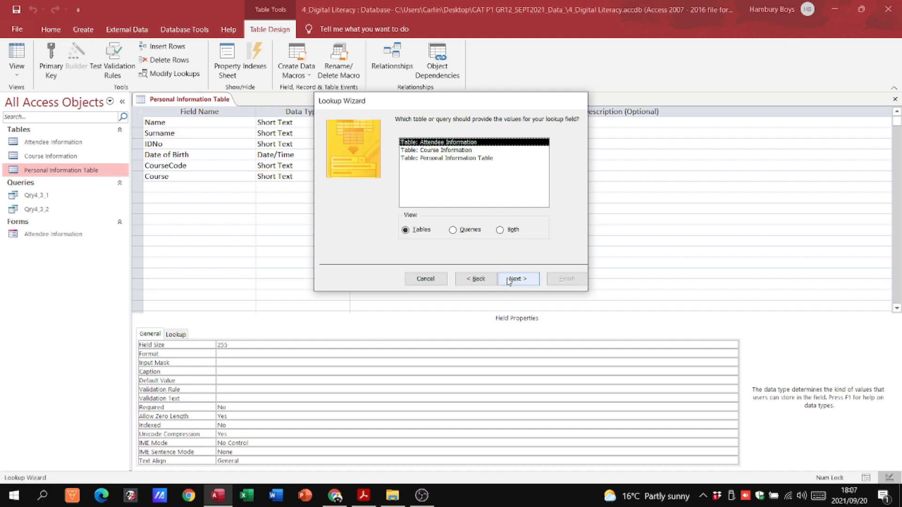
left_click(364, 495)
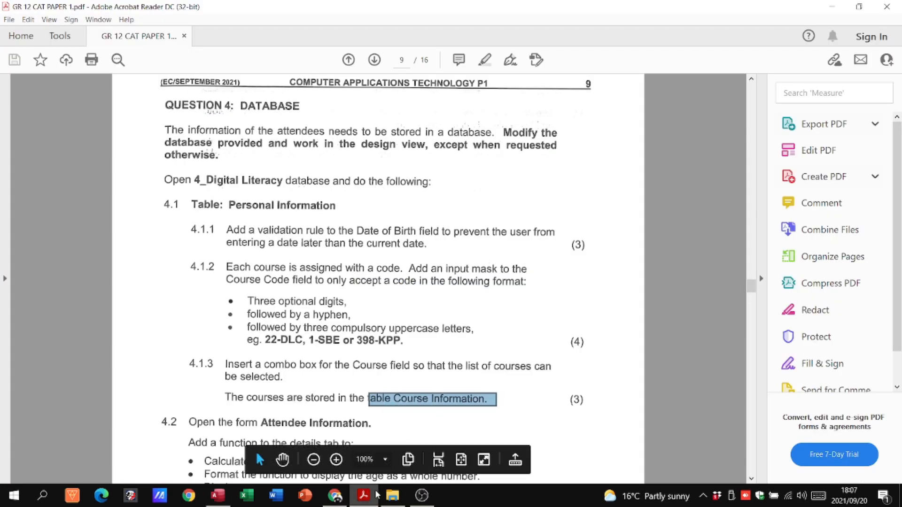
key("alt+Tab")
left_click(458, 151)
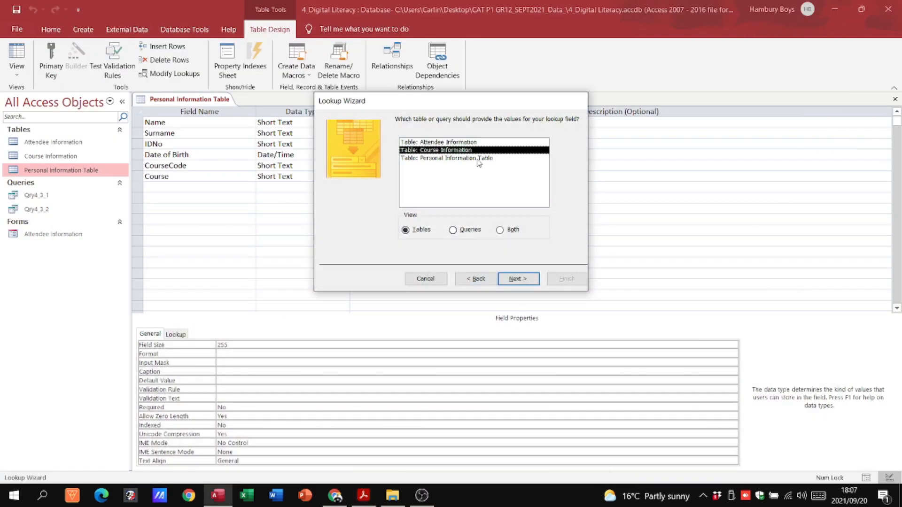
left_click(512, 279)
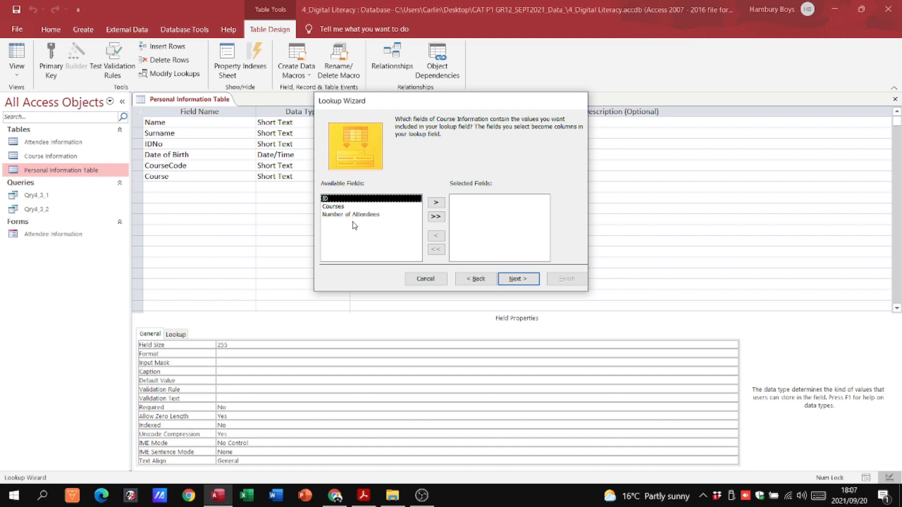
- Add the Courses field to the lookup, keep the default sort order, column width and Course label, and finish the wizard
left_click(334, 206)
left_click(435, 203)
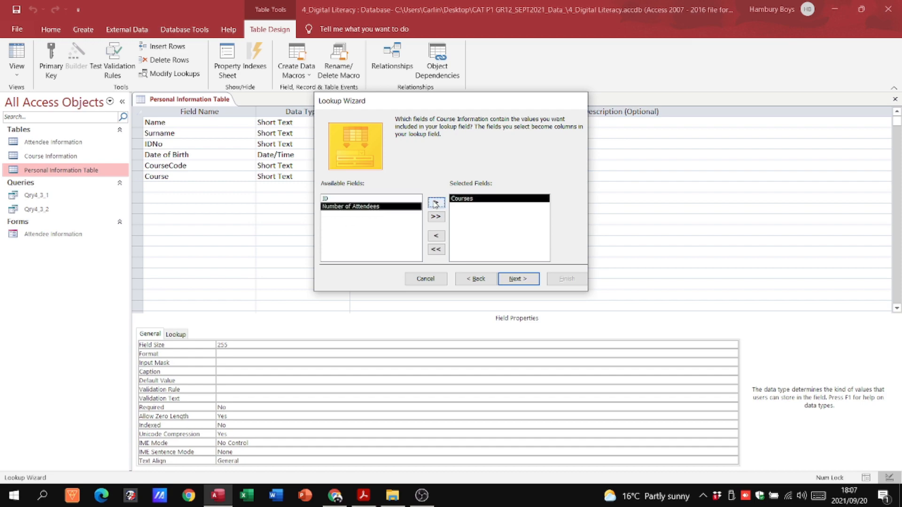
left_click(516, 281)
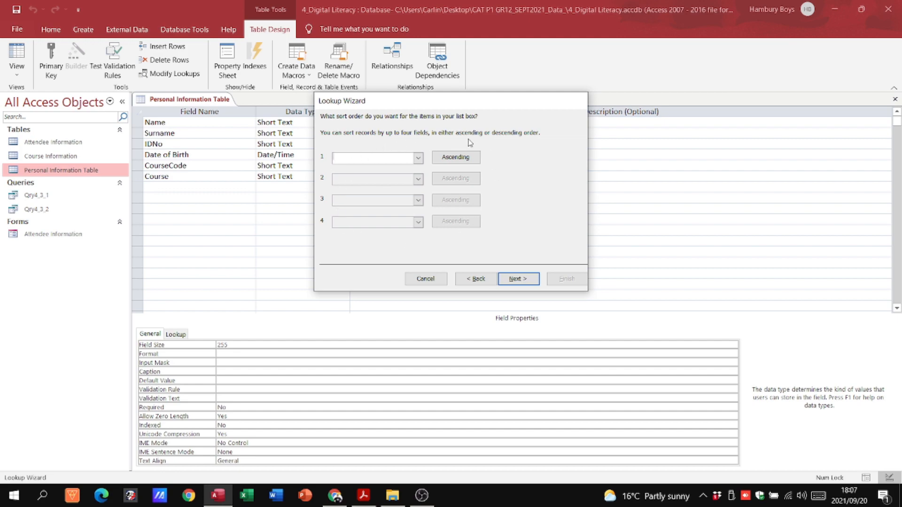
left_click(524, 279)
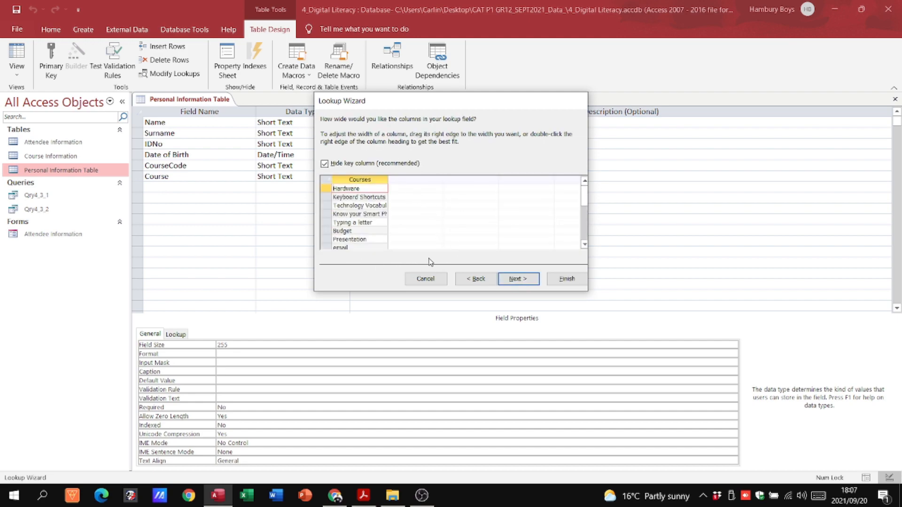
left_click(518, 279)
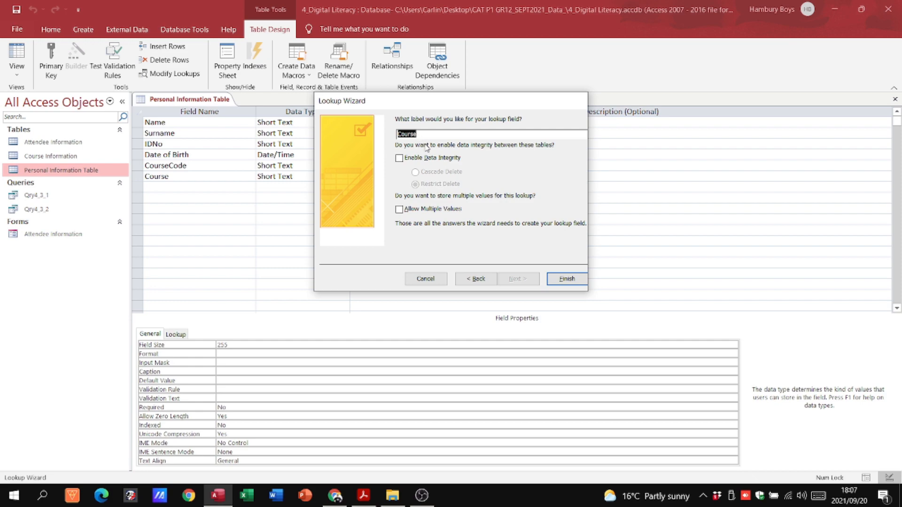
left_click(555, 281)
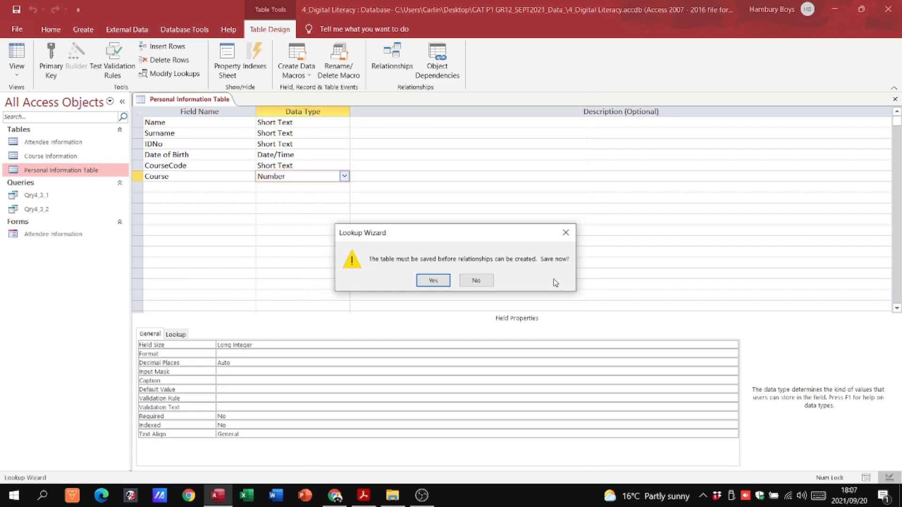
- Save the Personal Information Table, accepting the possible data loss and keeping the new Date of Birth validation rule
left_click(436, 282)
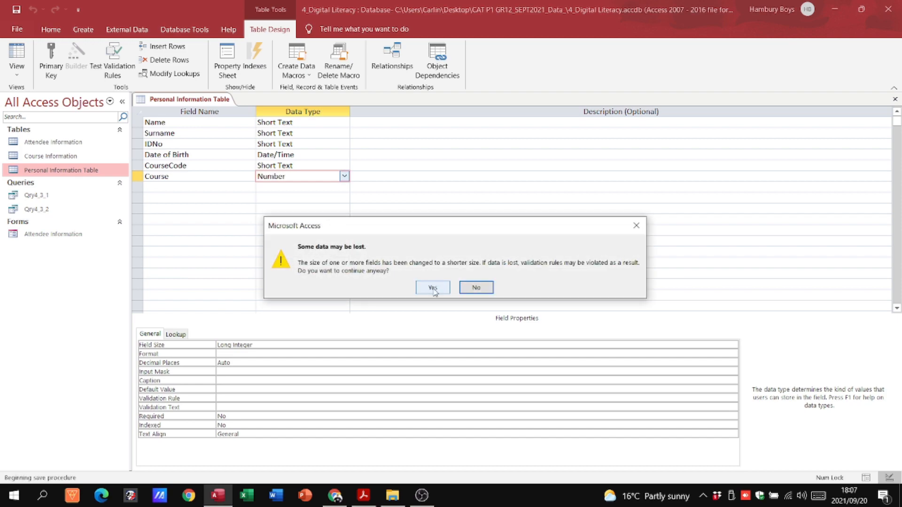
left_click(432, 289)
left_click(406, 285)
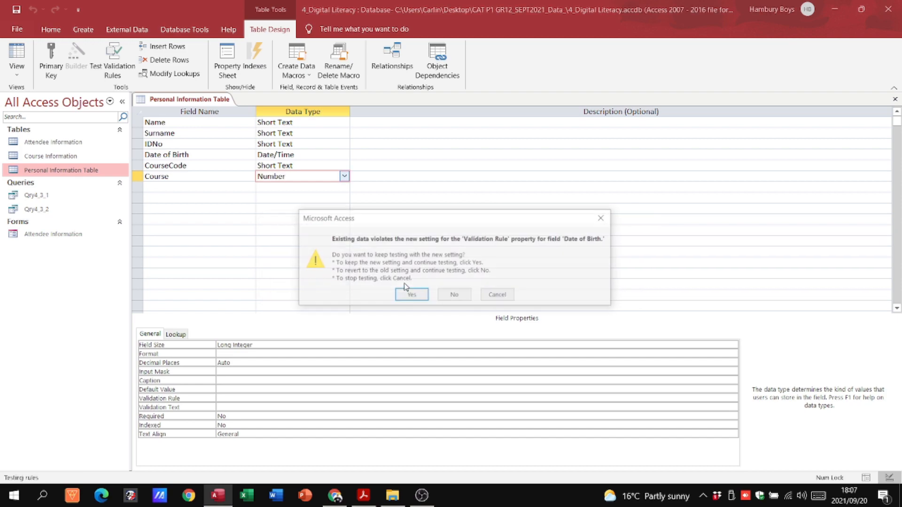
left_click(407, 293)
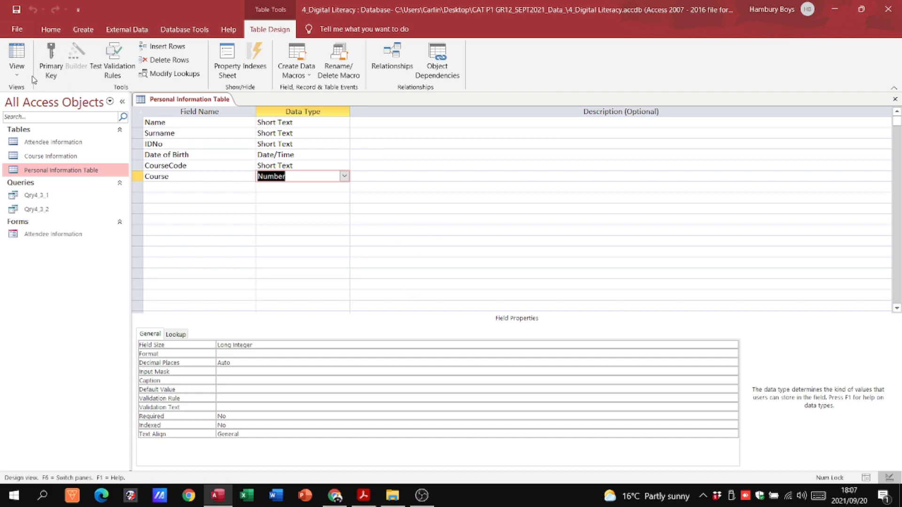
- Show the Personal Information Table in Datasheet View and inspect the course list offered in the Course field
left_click(16, 72)
left_click(23, 94)
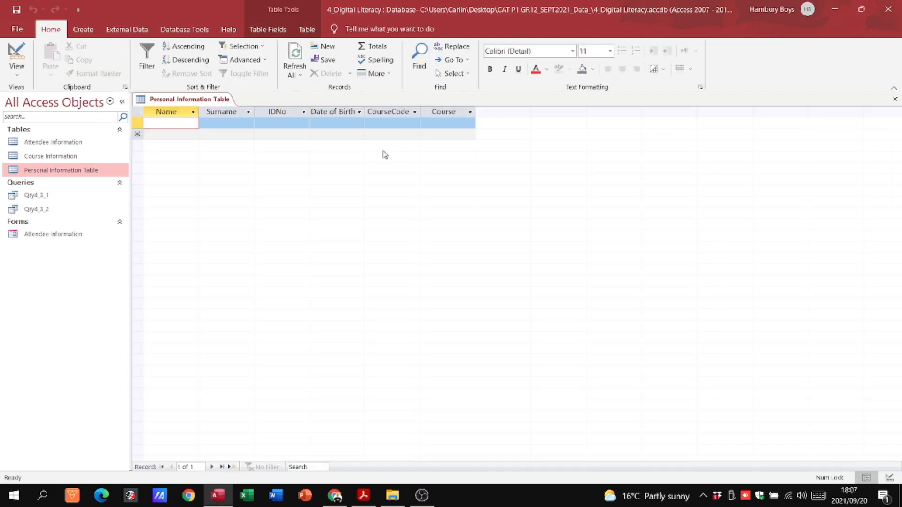
left_click(454, 122)
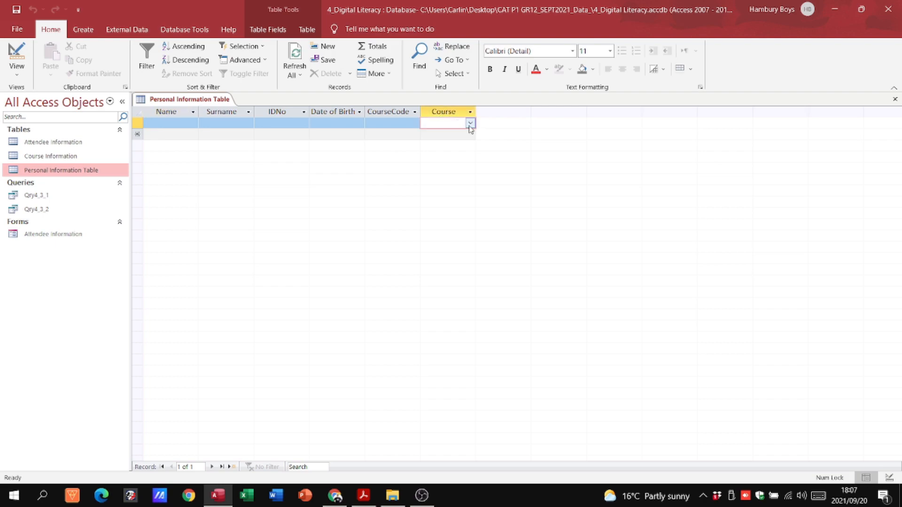
left_click(469, 125)
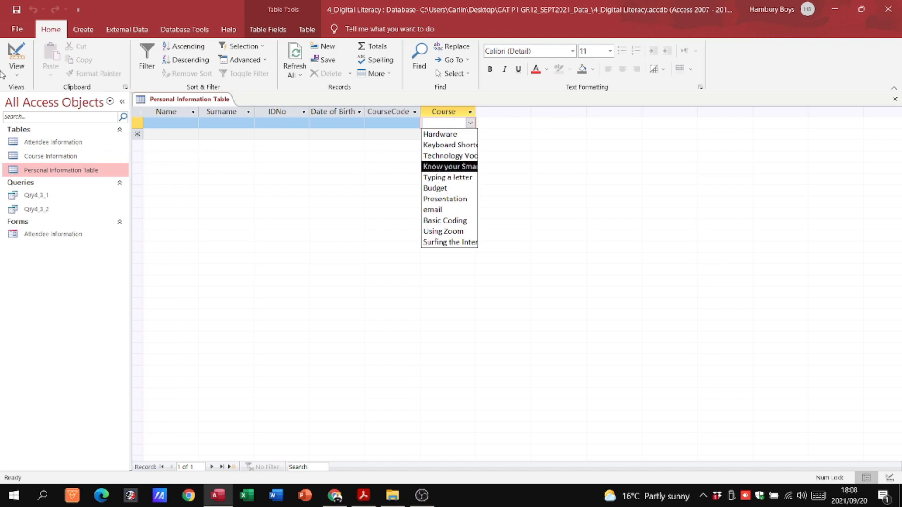
left_click(19, 71)
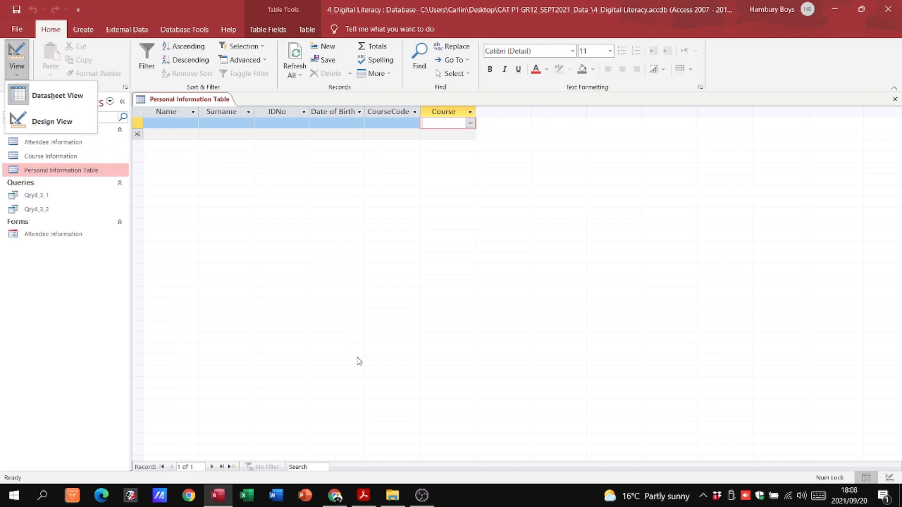
- Switch to the exam paper in Adobe Acrobat Reader and read question 4.2 about the Attendee Information form
left_click(363, 497)
scroll(351, 449, "down", 8)
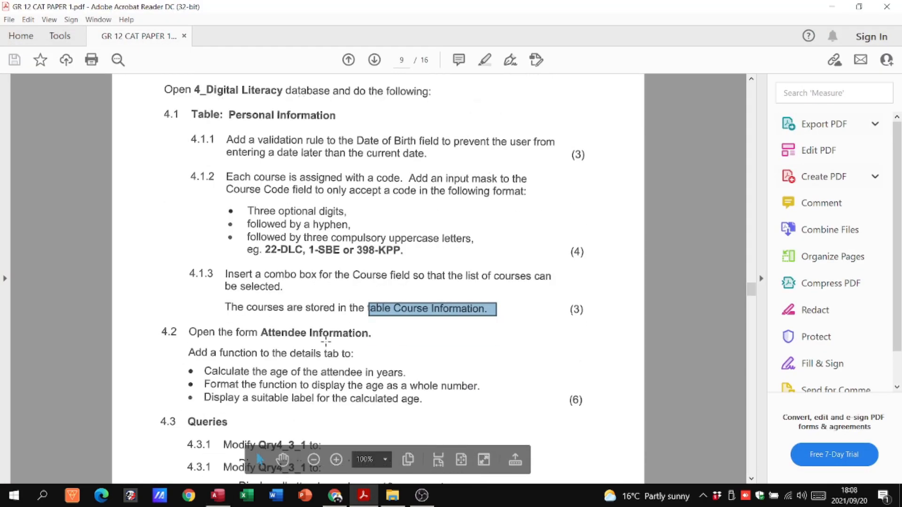
scroll(278, 283, "down", 1)
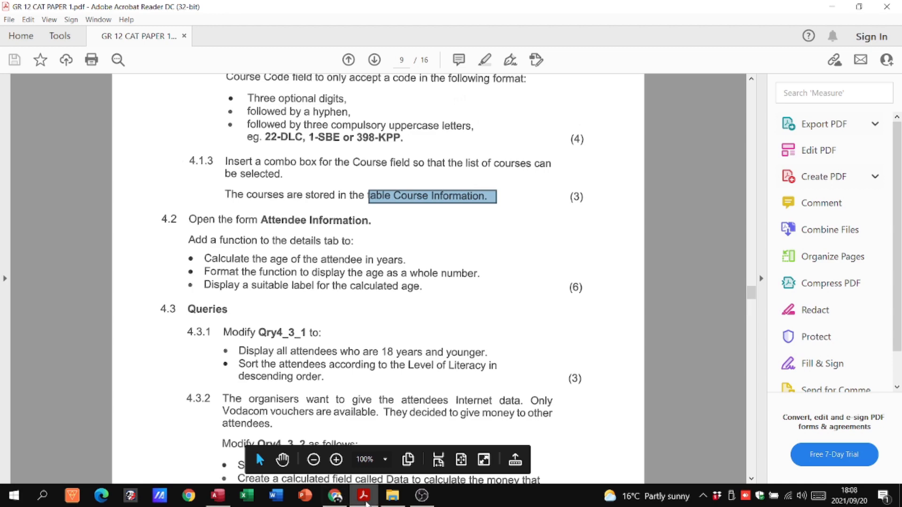
- Return to the Access database, close the Personal Information Table and open the Attendee Information form
left_click(218, 496)
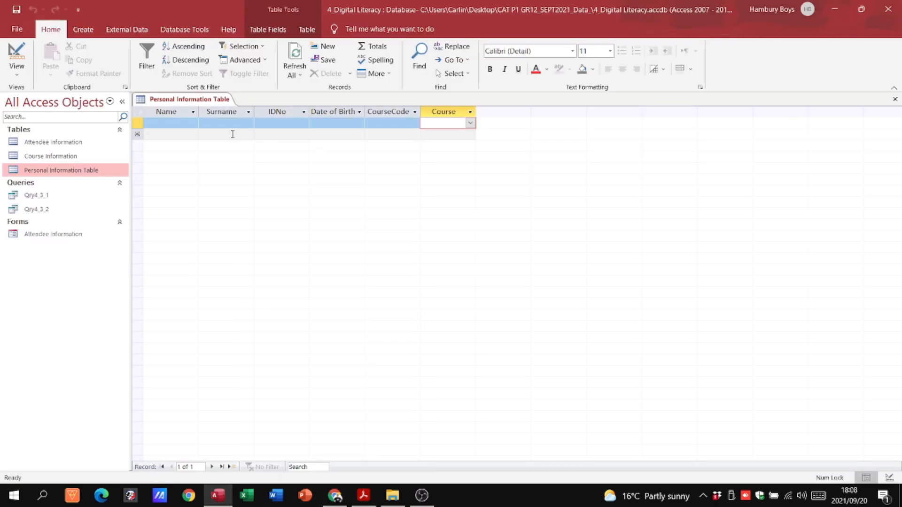
right_click(199, 100)
left_click(220, 123)
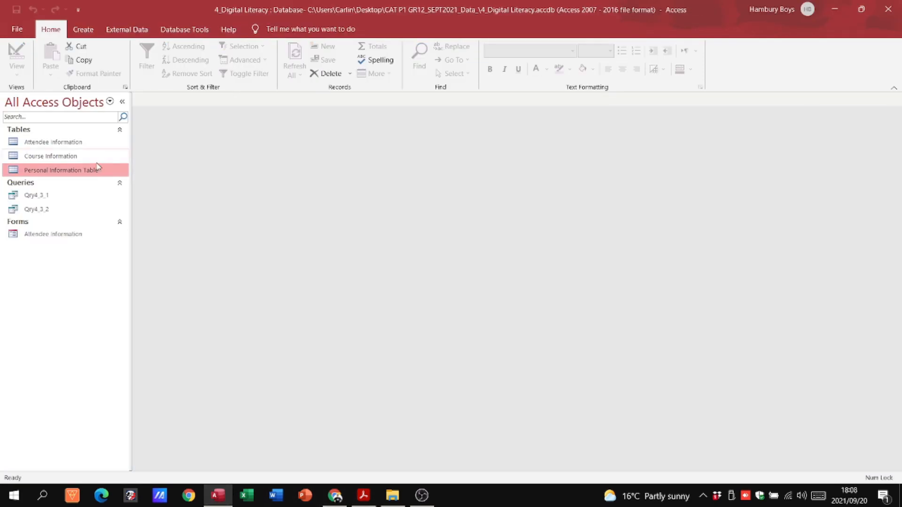
double_click(46, 234)
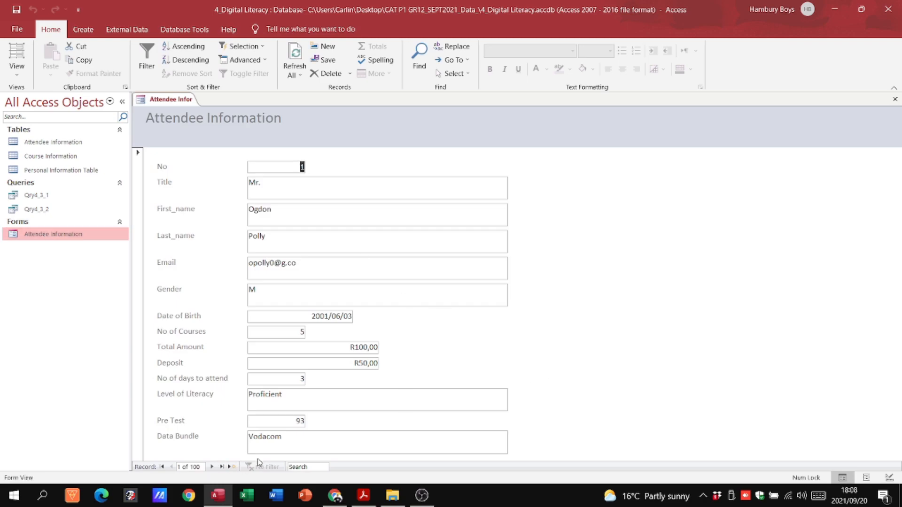
- Reread the question 4.2 requirements in the exam paper and mark its mark allocation before returning to the database
left_click(363, 495)
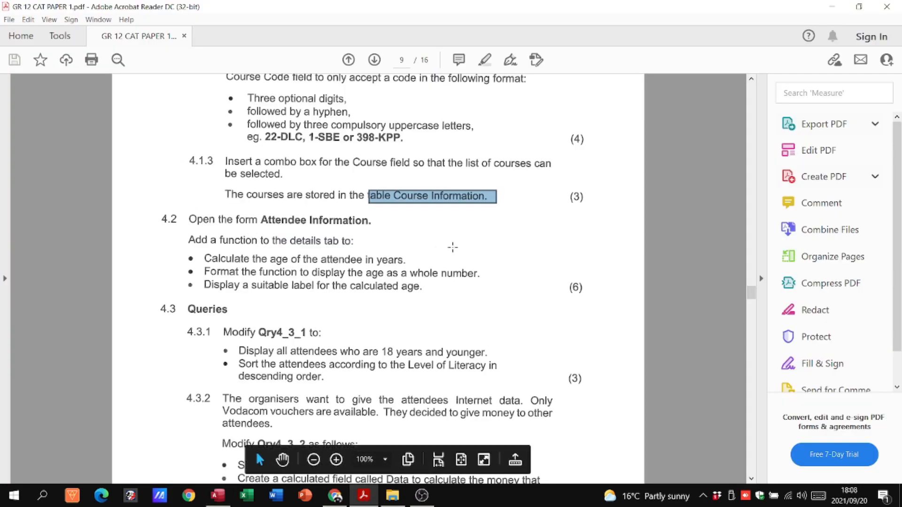
left_click_drag(566, 273, 590, 299)
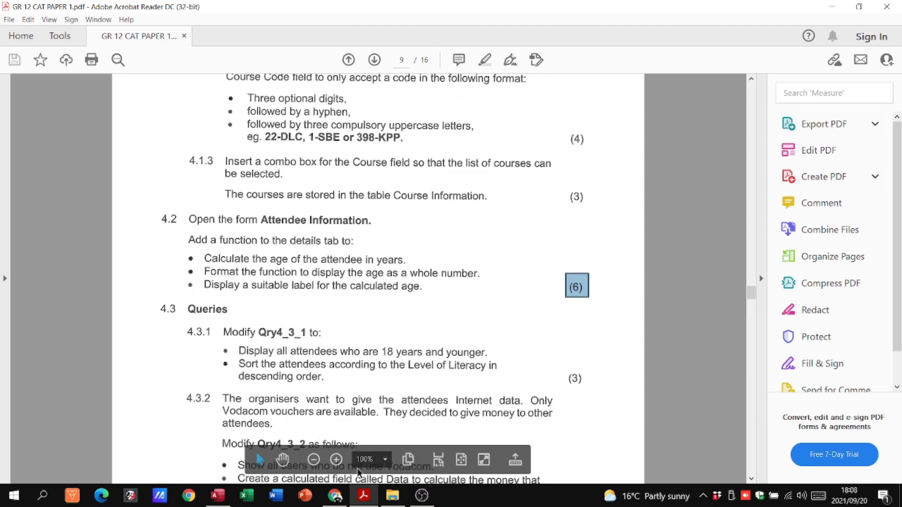
left_click(222, 494)
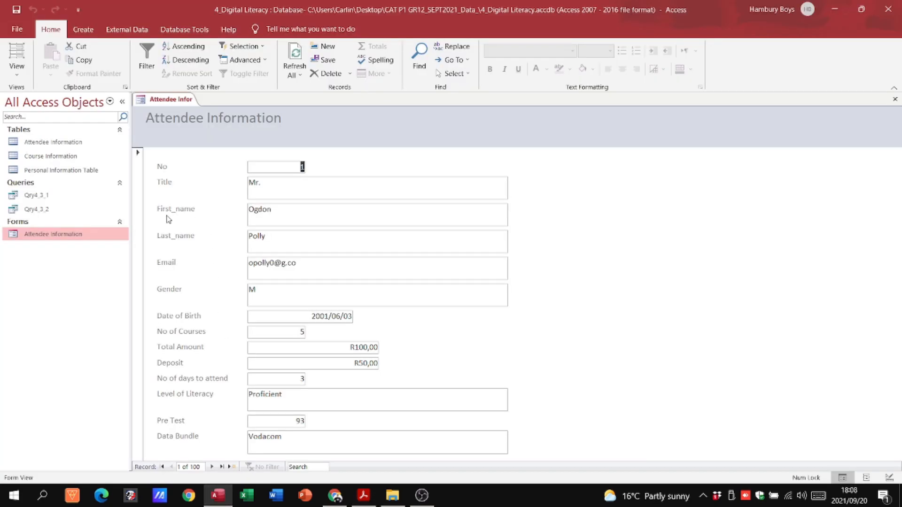
- Open the Attendee Information form in Design View and extend its Detail section below Data Bundle and out to about 19 on the ruler
right_click(57, 239)
left_click(75, 272)
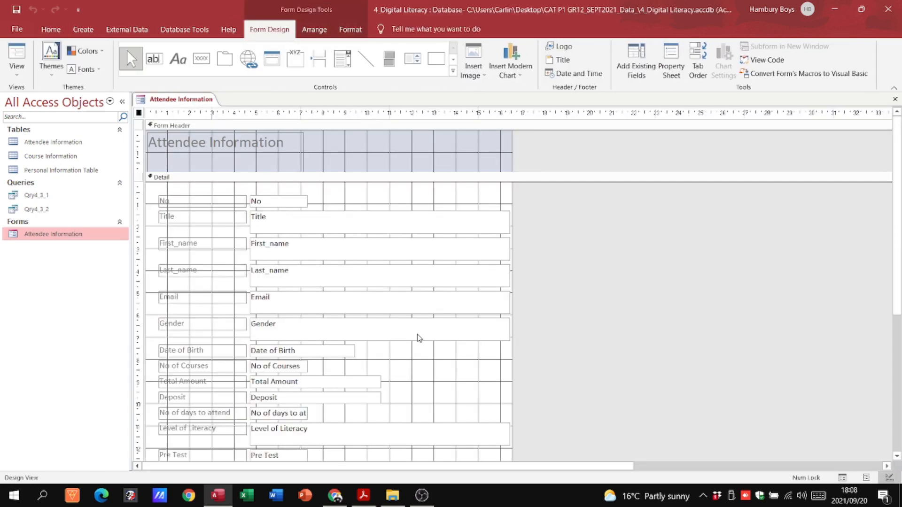
scroll(410, 341, "down", 10)
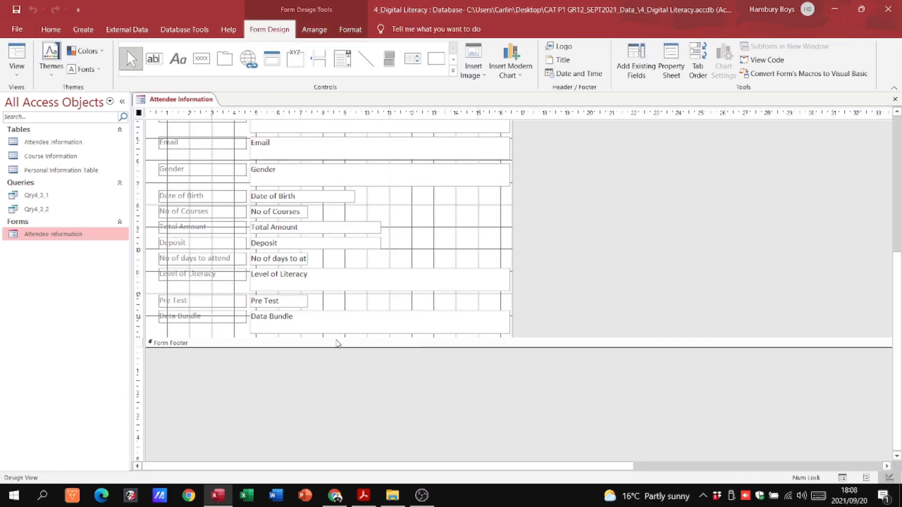
left_click_drag(336, 338, 332, 400)
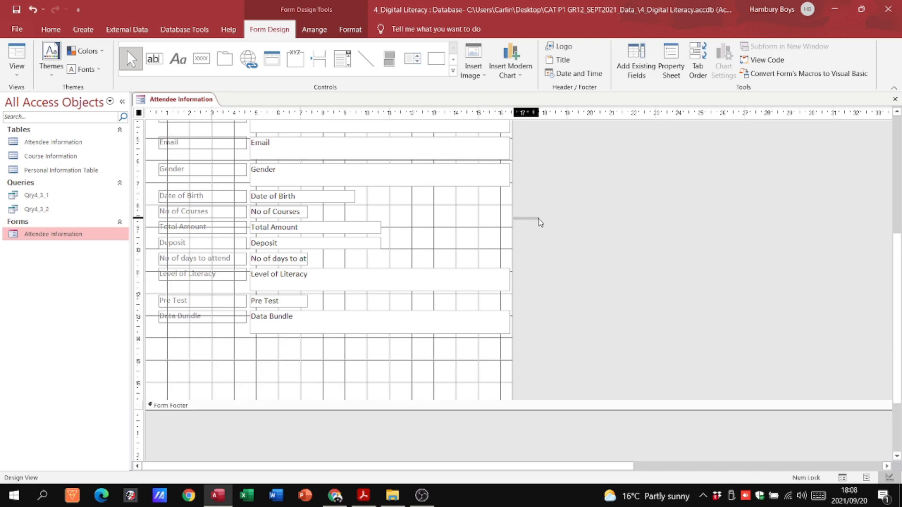
left_click_drag(512, 220, 568, 220)
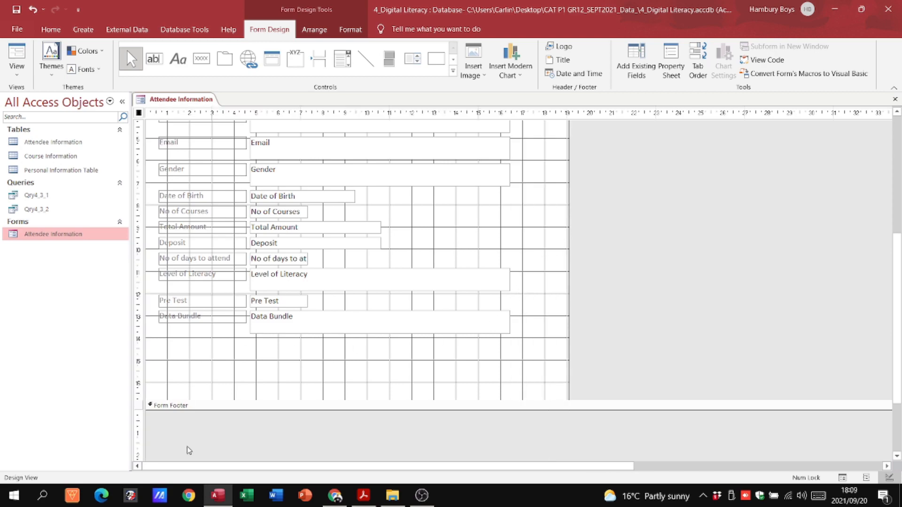
- Recheck question 4.2 in the exam paper and add a text box to the Detail section below the Data Bundle field
left_click(366, 496)
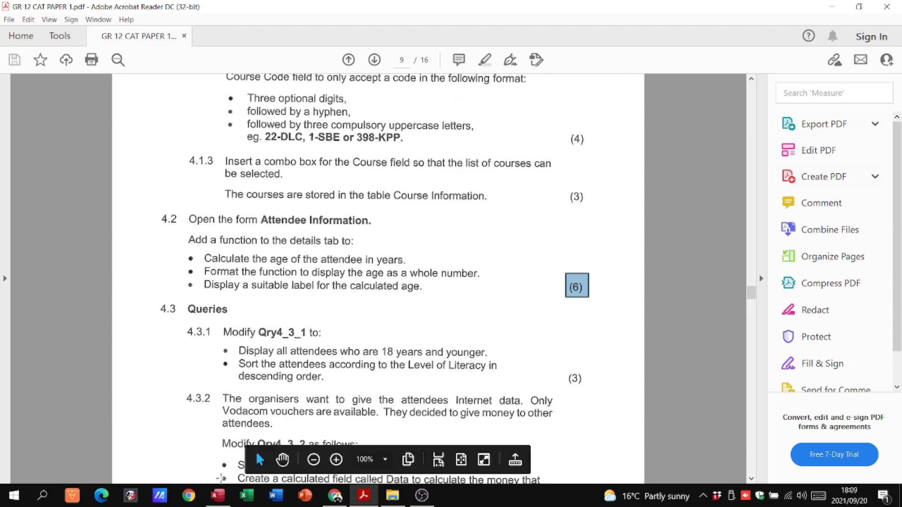
left_click(217, 495)
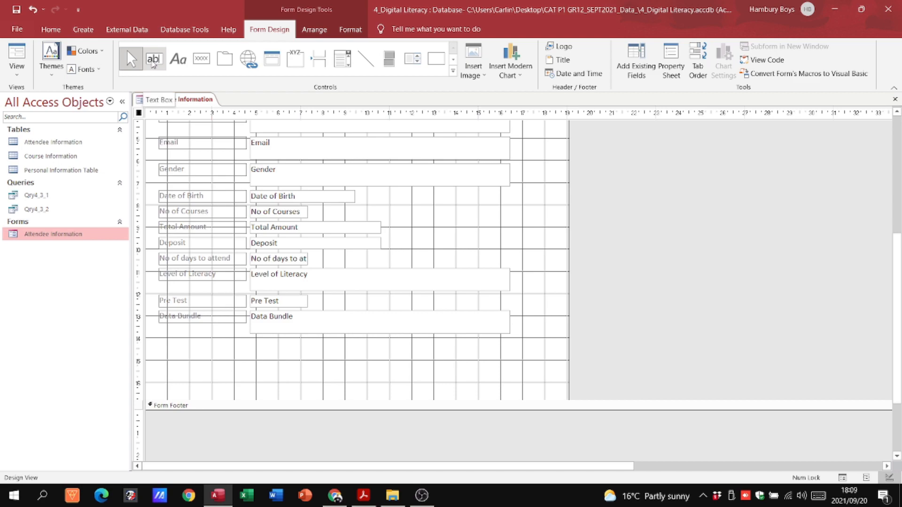
left_click(154, 60)
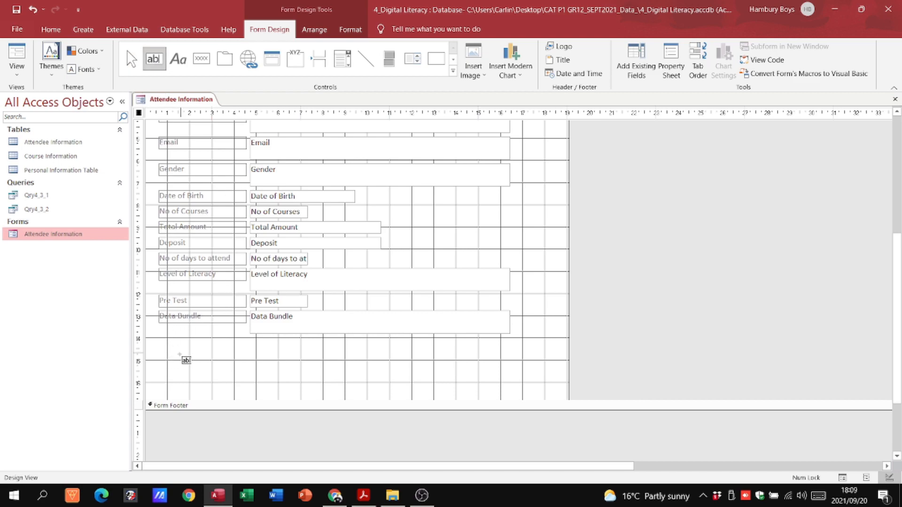
left_click_drag(179, 355, 309, 367)
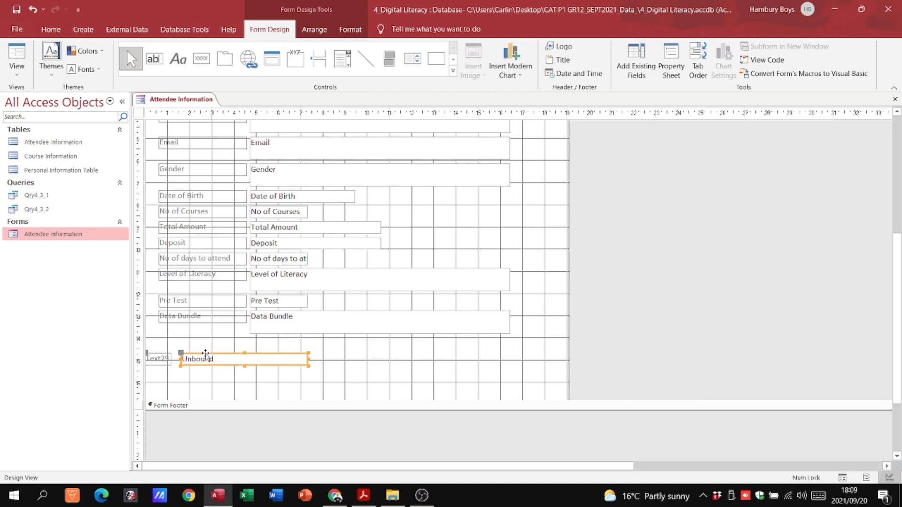
- Reposition the new text box and its label separately, roughly under the field and label columns below Data Bundle
left_click(213, 361)
left_click_drag(200, 355, 341, 359)
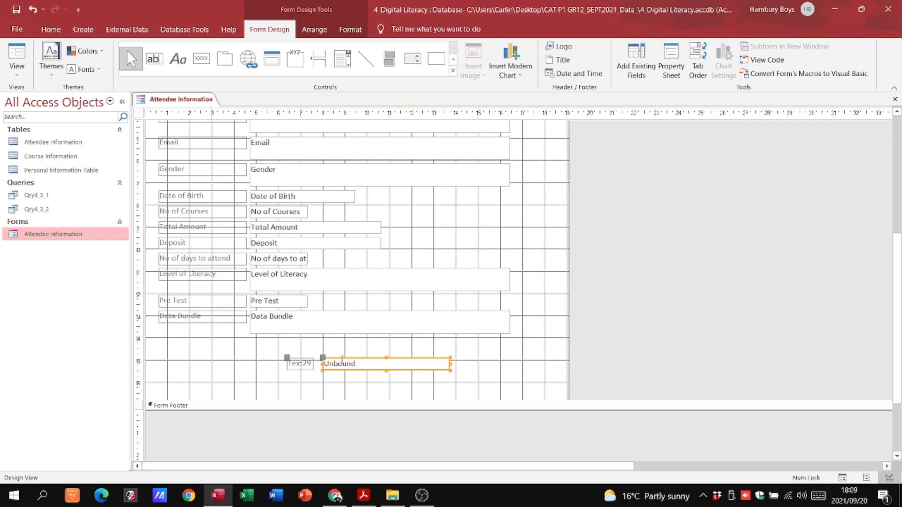
left_click(337, 361)
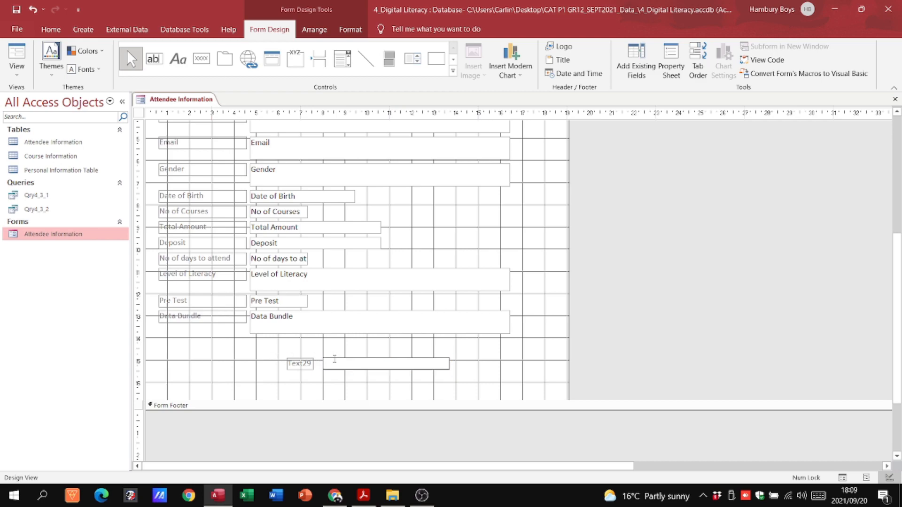
left_click(296, 369)
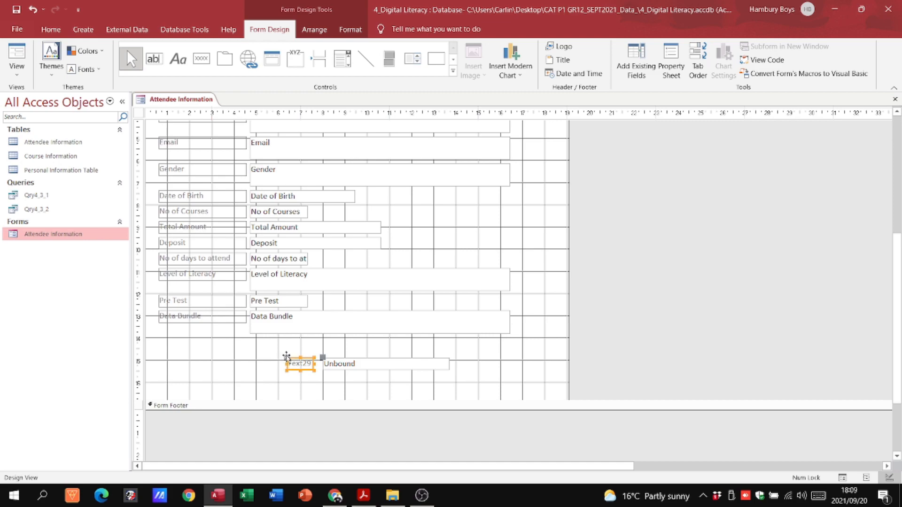
left_click_drag(287, 359, 175, 353)
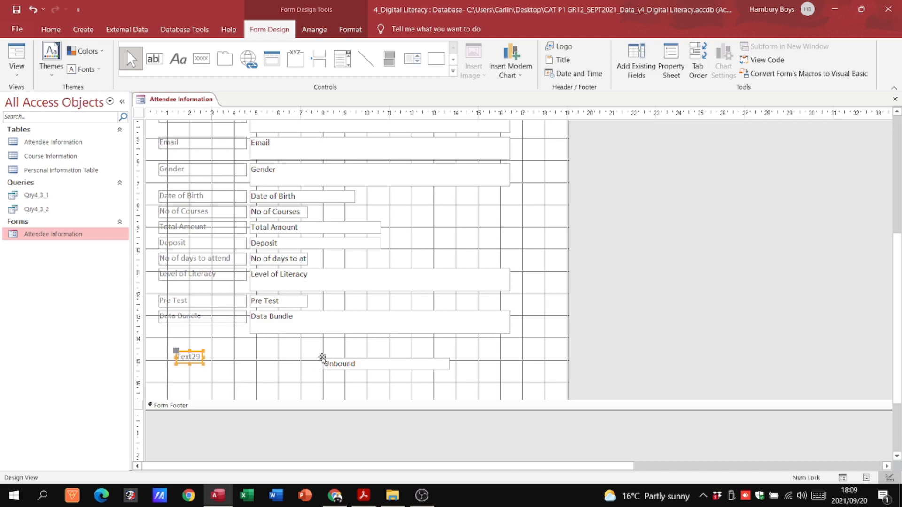
left_click_drag(322, 358, 251, 349)
left_click(184, 353)
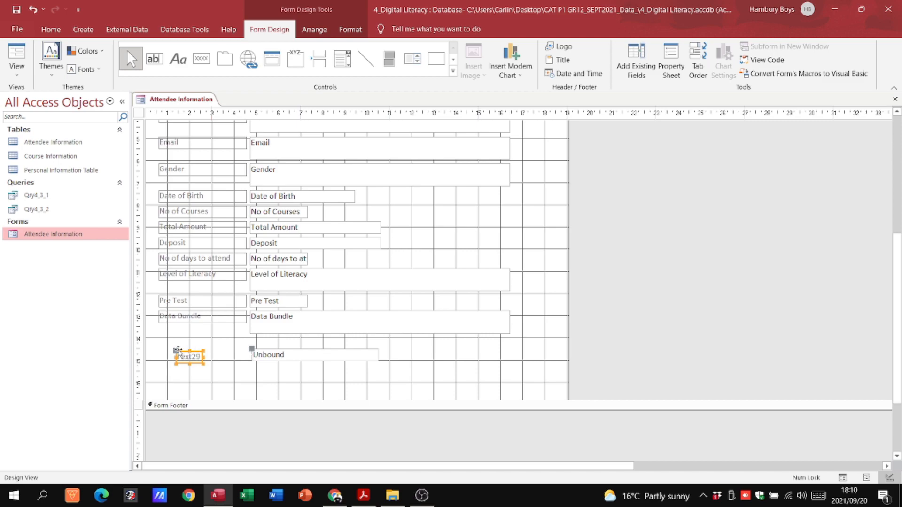
left_click_drag(177, 350, 178, 346)
- Set the new text box's label to Calculated Age and line up the label and text box on one row
left_click(198, 352)
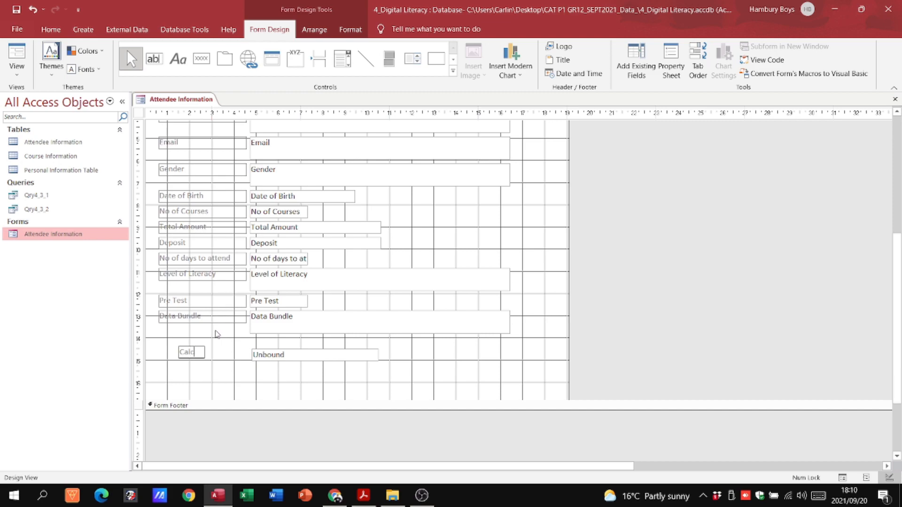
type("d Age")
left_click(181, 356)
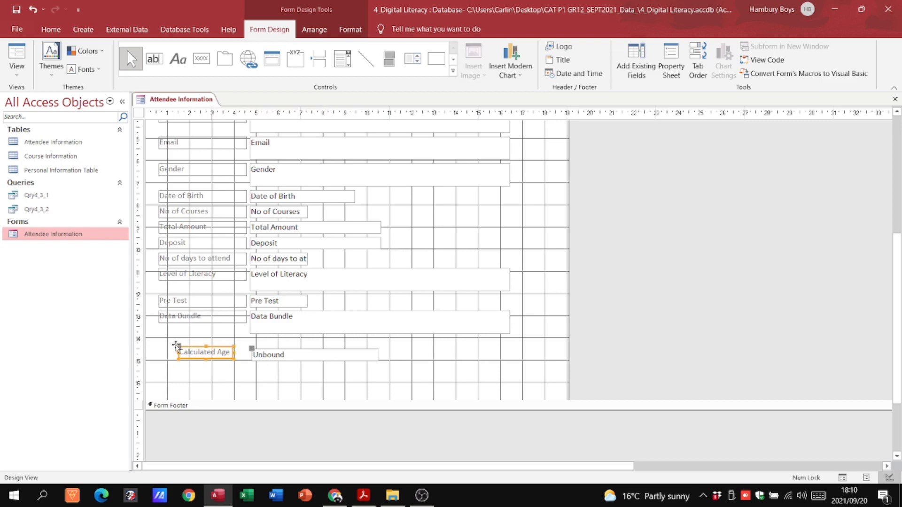
left_click_drag(175, 347, 170, 345)
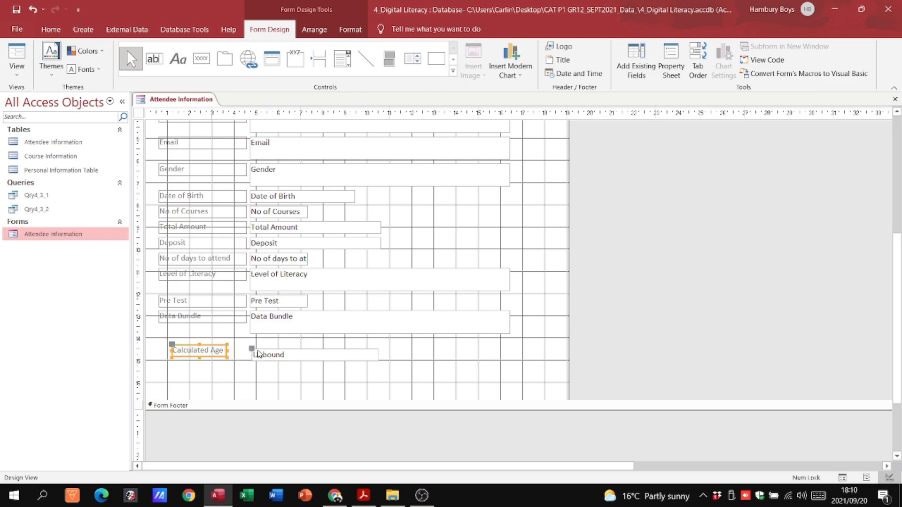
left_click(249, 353)
left_click_drag(249, 348, 249, 346)
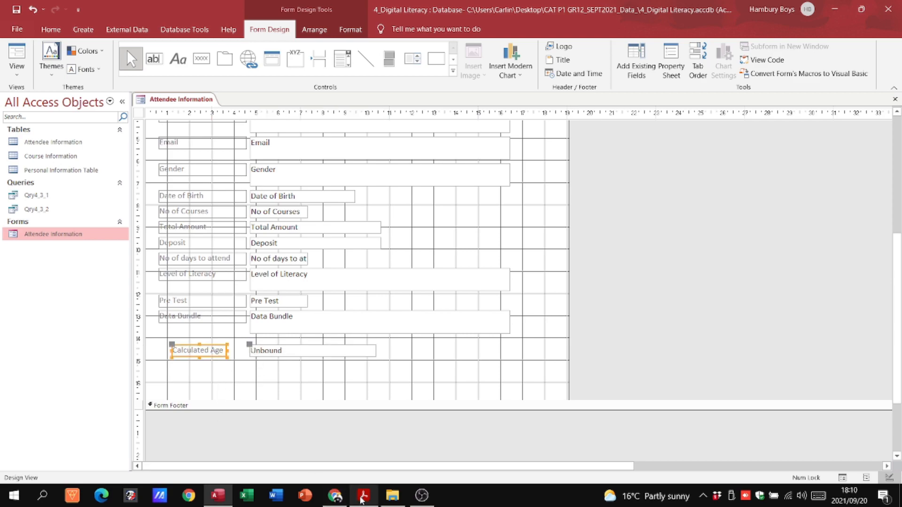
- Recheck question 4.2 in the exam paper and enter =(Date()-[Date of Birth])/365 in the unbound Calculated Age text box
left_click(362, 497)
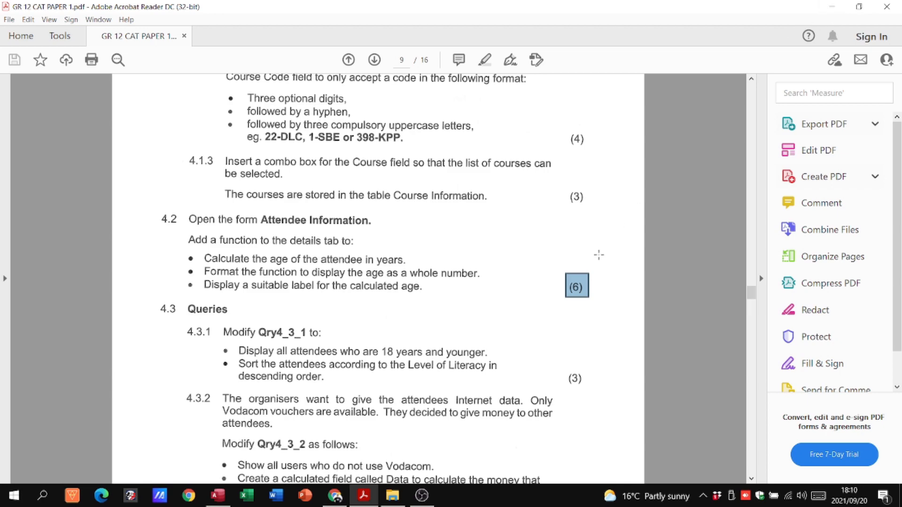
left_click(219, 494)
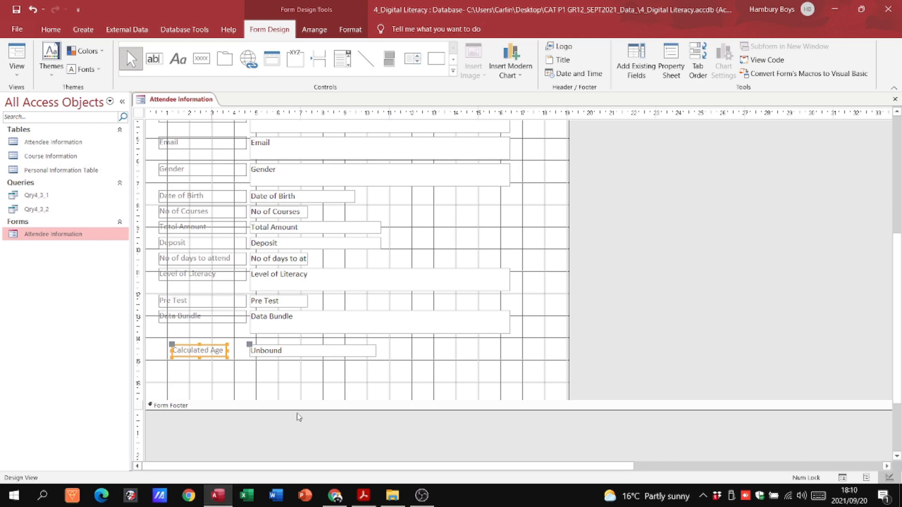
left_click(288, 351)
left_click(290, 350)
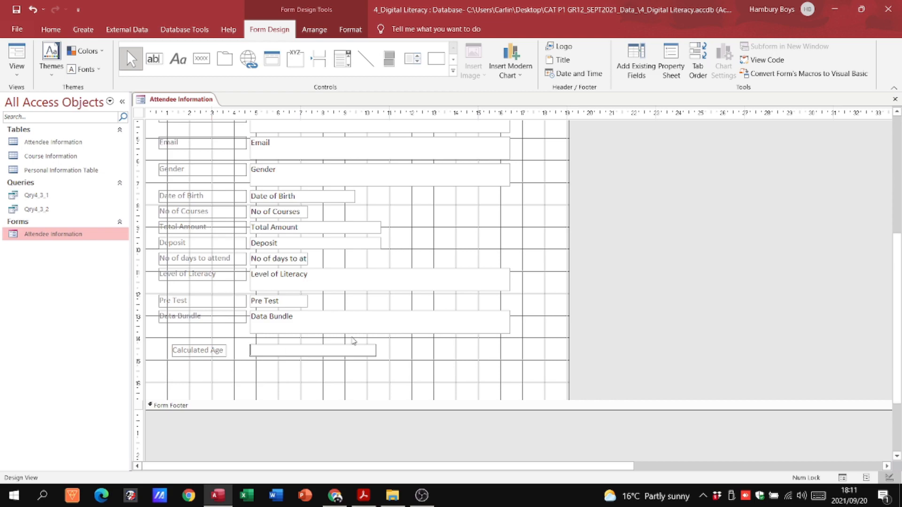
type("=")
type("(")
type("Date")
type("()")
type("-")
type("[")
type("Field")
key("BackSpace")
key("BackSpace")
key("BackSpace")
key("BackSpace")
key("BackSpace")
type("Date of Birth")
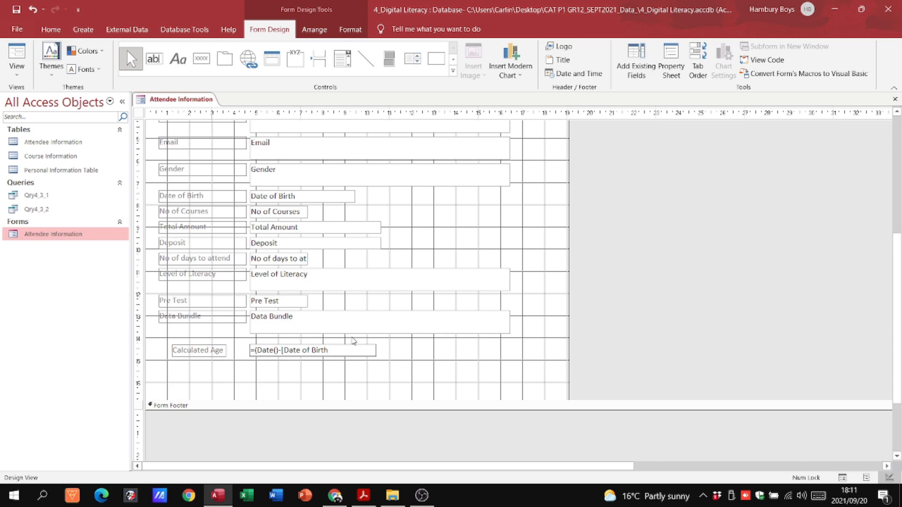
type("])")
type("/365")
- Show the Attendee Information form in Form View and check the Calculated Age result
left_click(17, 68)
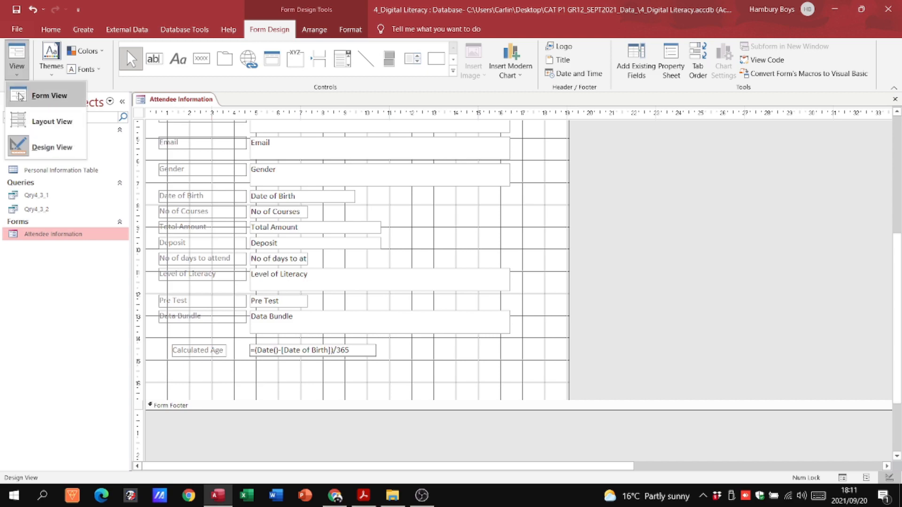
left_click(20, 97)
scroll(509, 293, "down", 3)
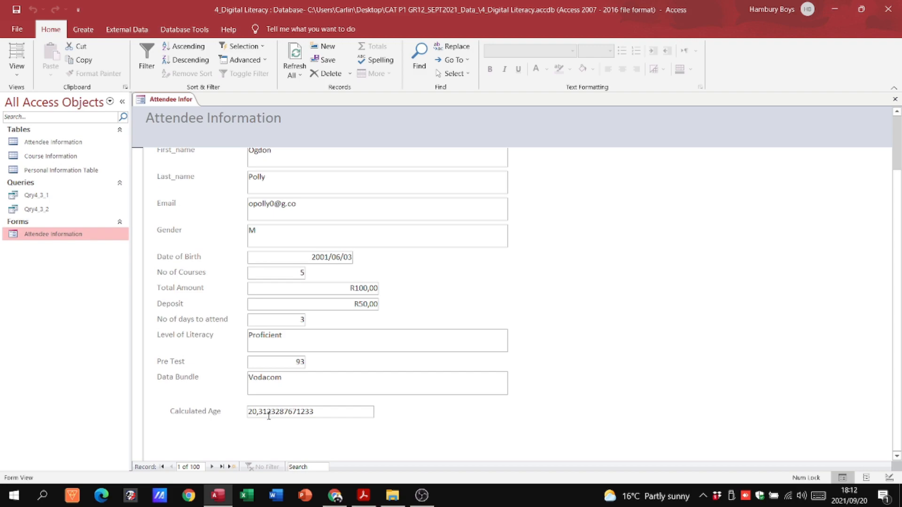
- Reopen the Attendee Information form in Design View and set the Calculated Age text box's format to Fixed
right_click(51, 235)
left_click(71, 270)
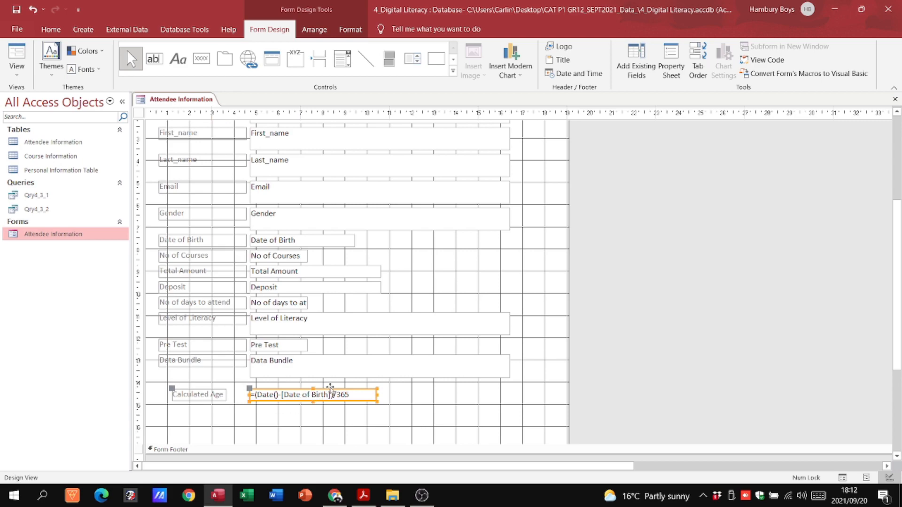
right_click(333, 393)
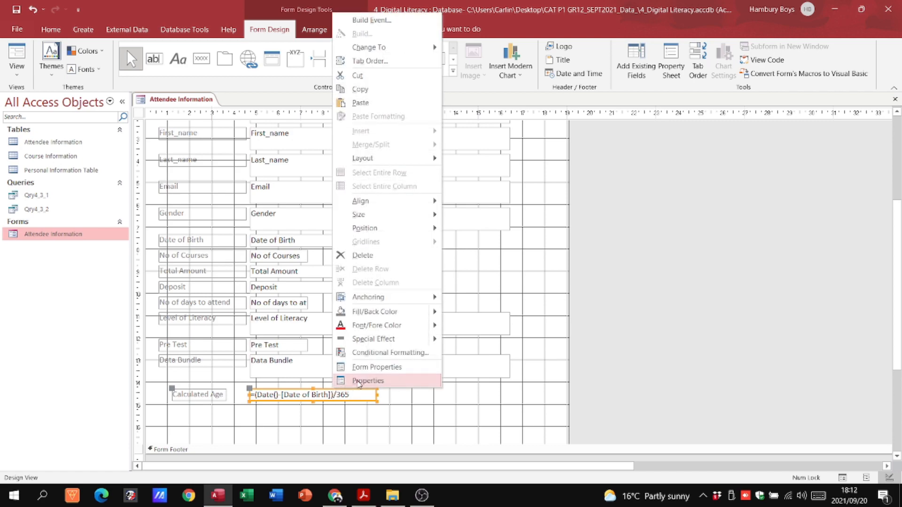
left_click(359, 382)
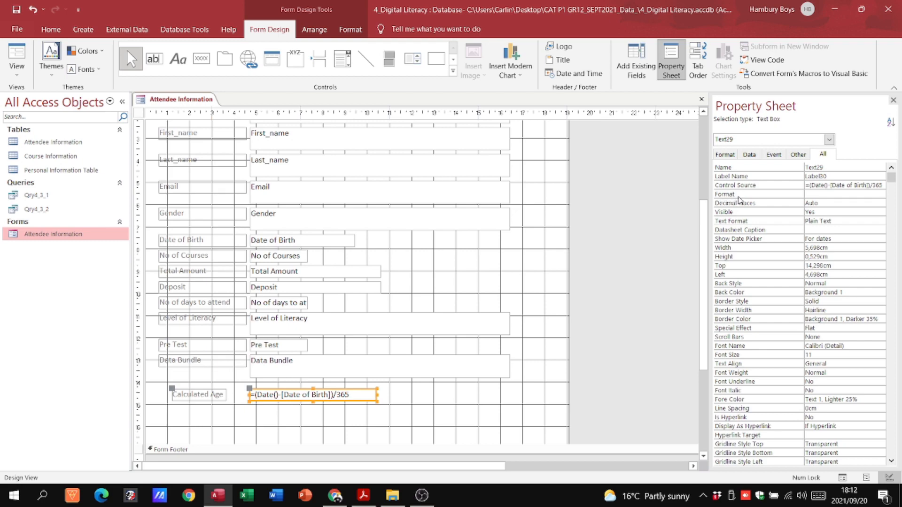
left_click(826, 193)
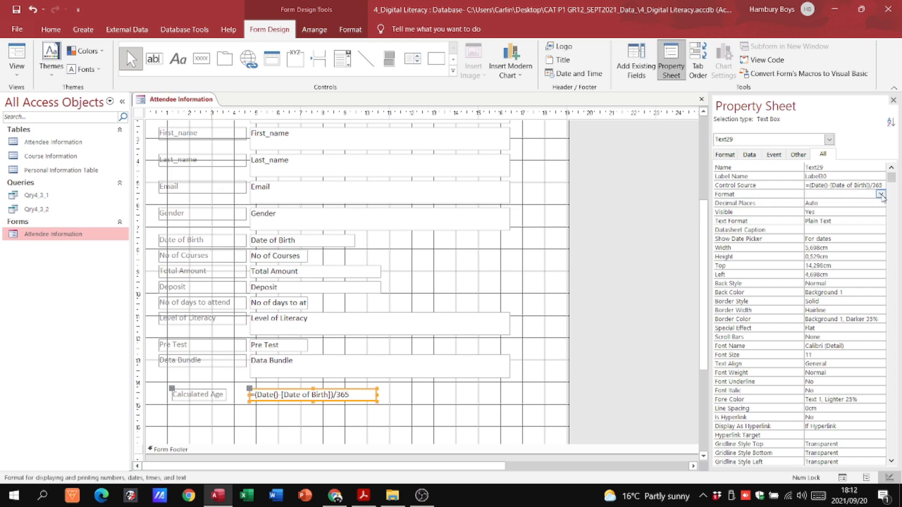
left_click(881, 194)
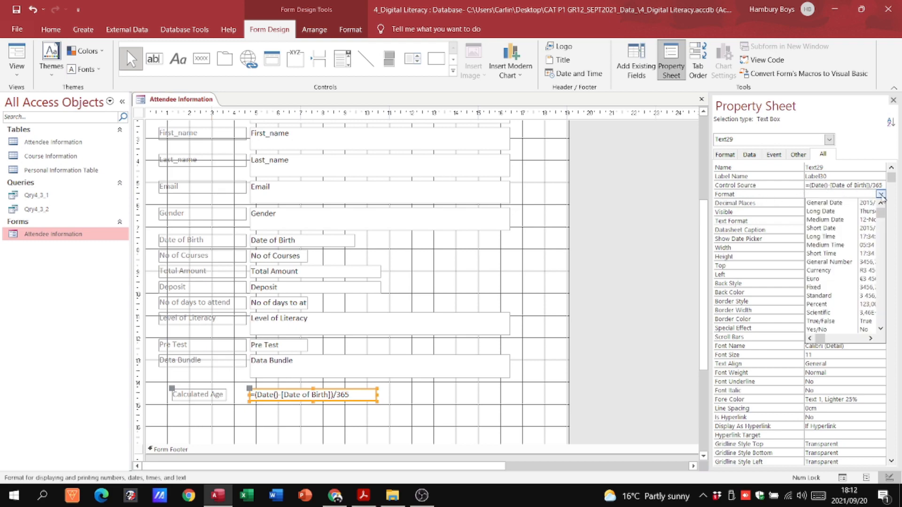
left_click(870, 338)
left_click(808, 339)
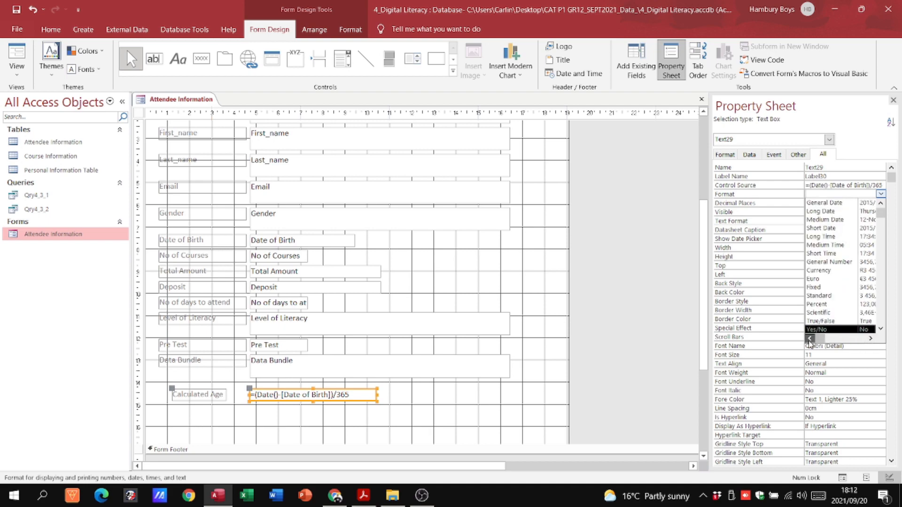
left_click(817, 287)
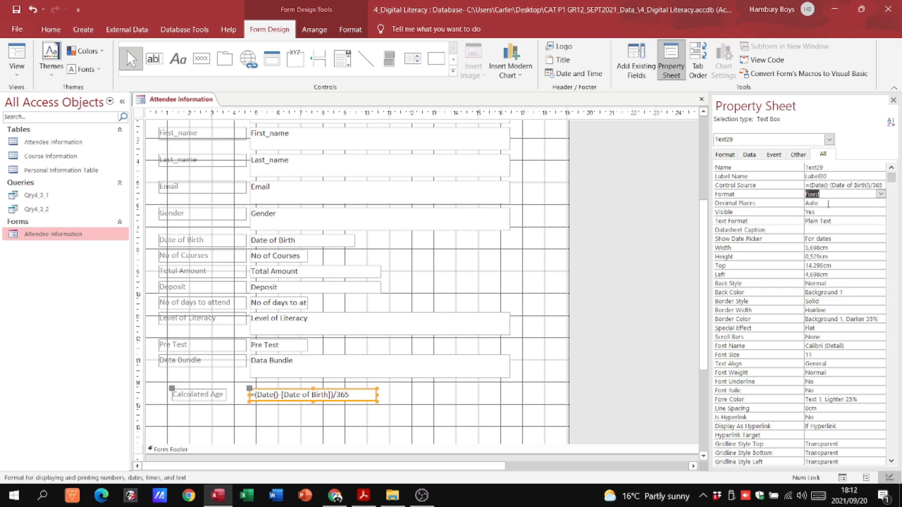
- Set the Calculated Age text box's decimal places to 0 and show the form in Form View
left_click(828, 203)
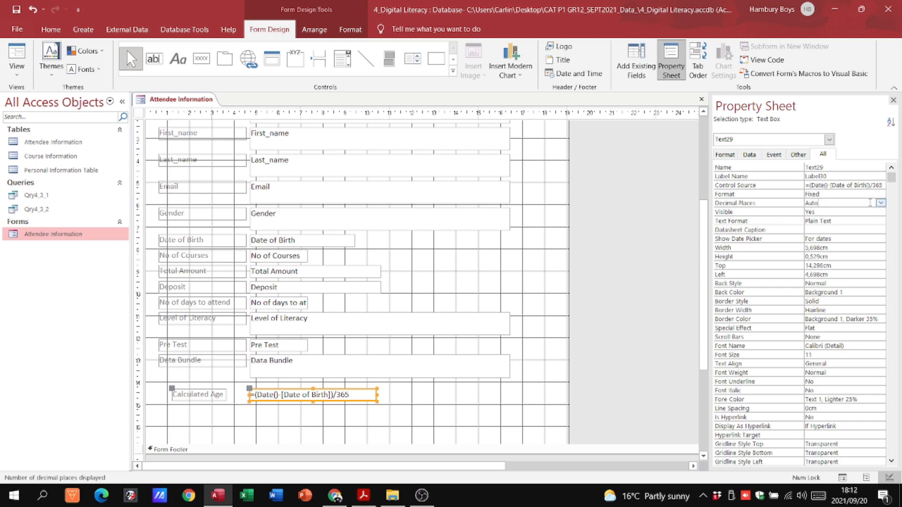
key("BackSpace")
key("BackSpace")
type("0")
left_click(17, 77)
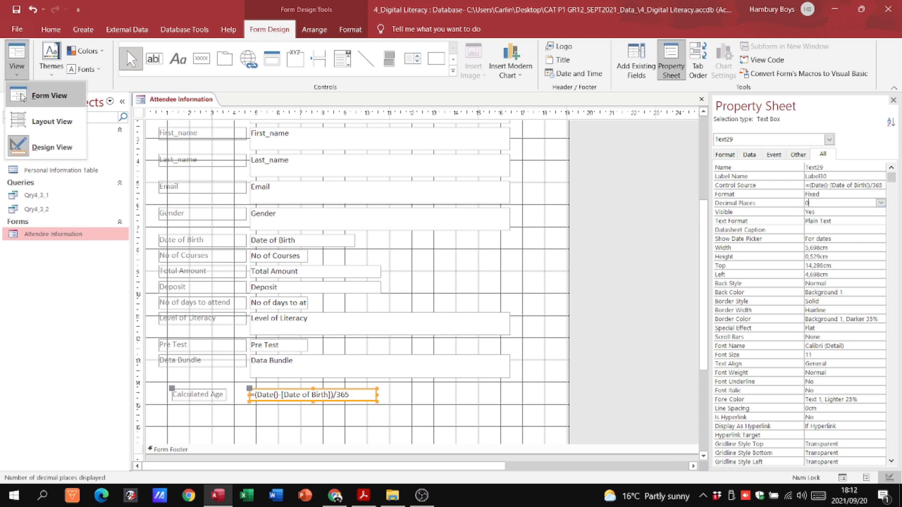
left_click(47, 95)
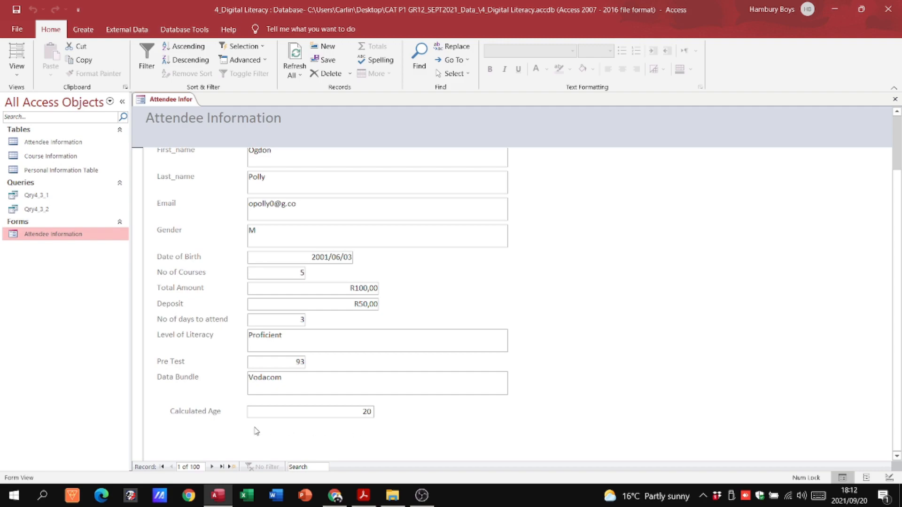
- Switch to the exam paper in Adobe Acrobat Reader, read questions 4.2 and 4.3, and return to Access
left_click(363, 494)
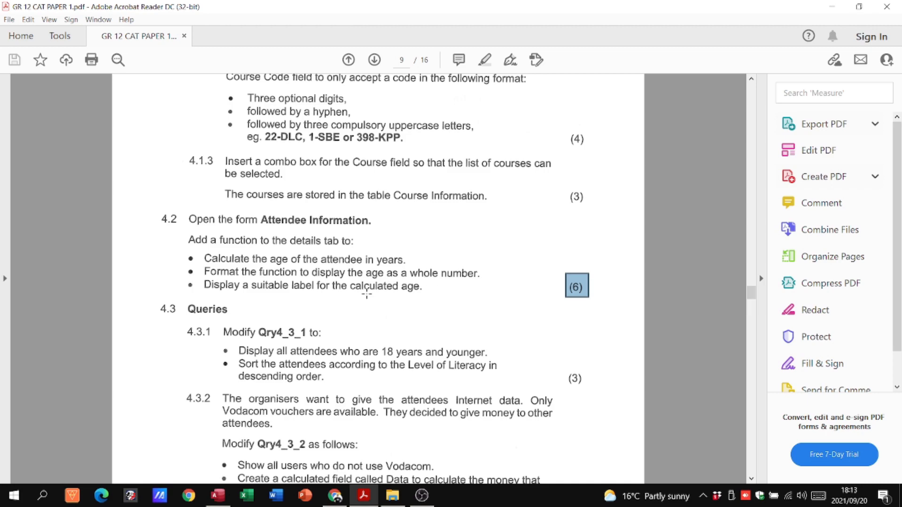
scroll(365, 296, "up", 1)
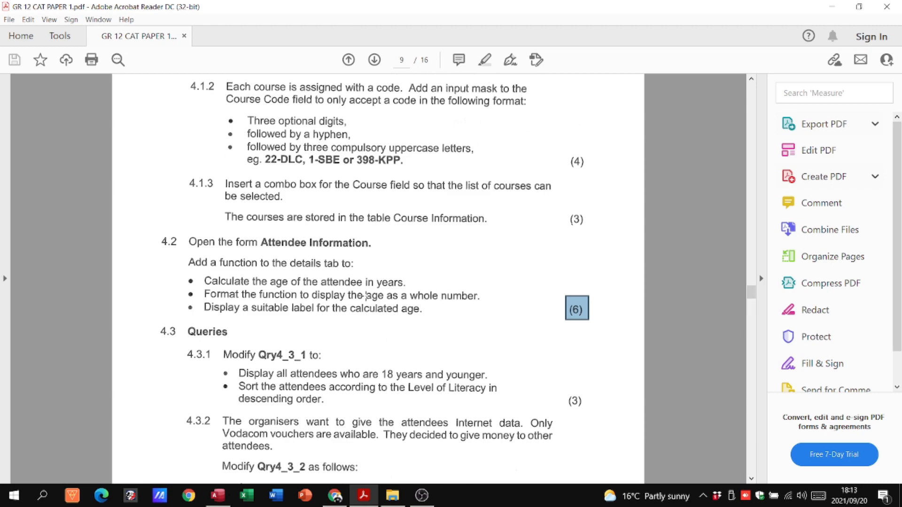
scroll(365, 295, "down", 6)
scroll(365, 297, "up", 4)
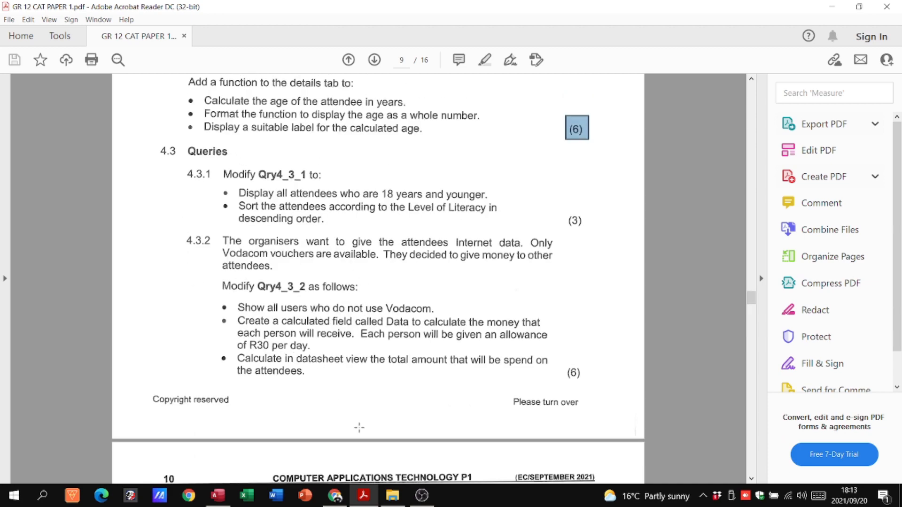
left_click(219, 497)
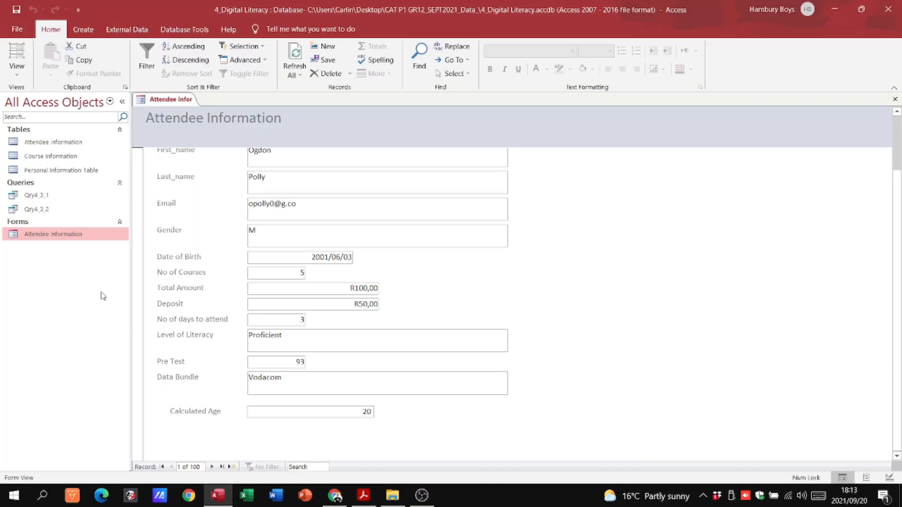
- Open the query Qry4_3_1 and close the Attendee Information form, saving its design changes
double_click(37, 197)
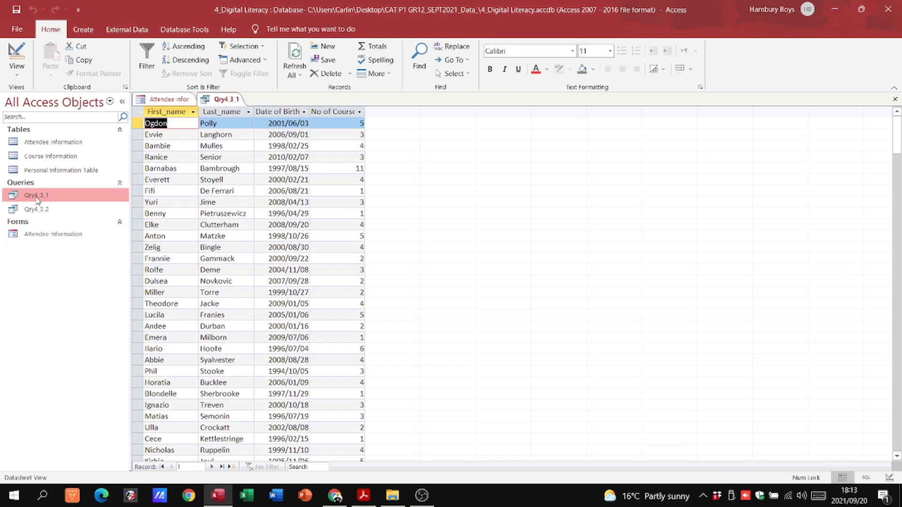
right_click(161, 100)
left_click(169, 127)
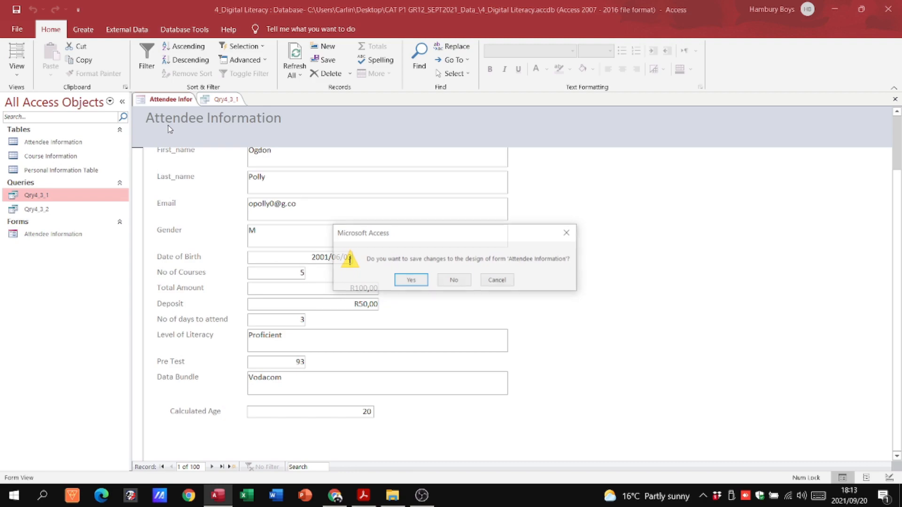
left_click(416, 285)
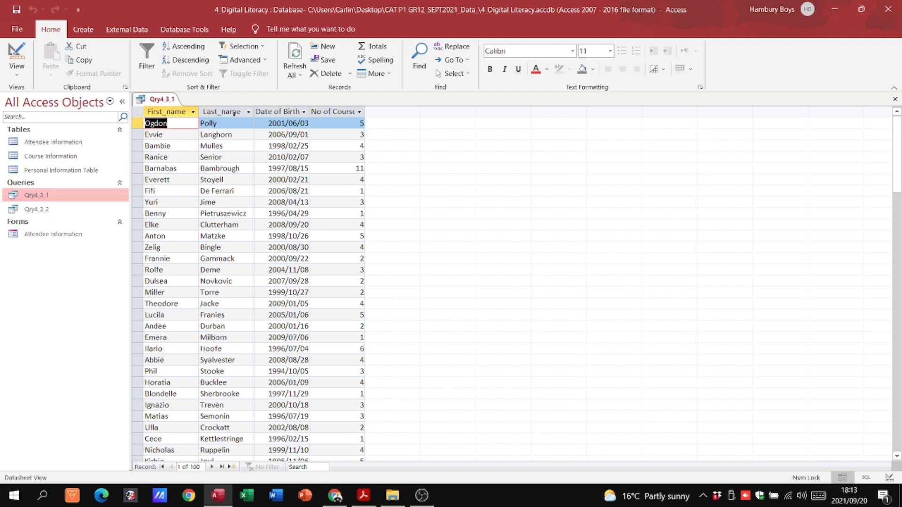
- Fit the Last_name column to its contents, open Qry4_3_1 in Design View and recheck question 4.3.1 in the exam paper
double_click(254, 111)
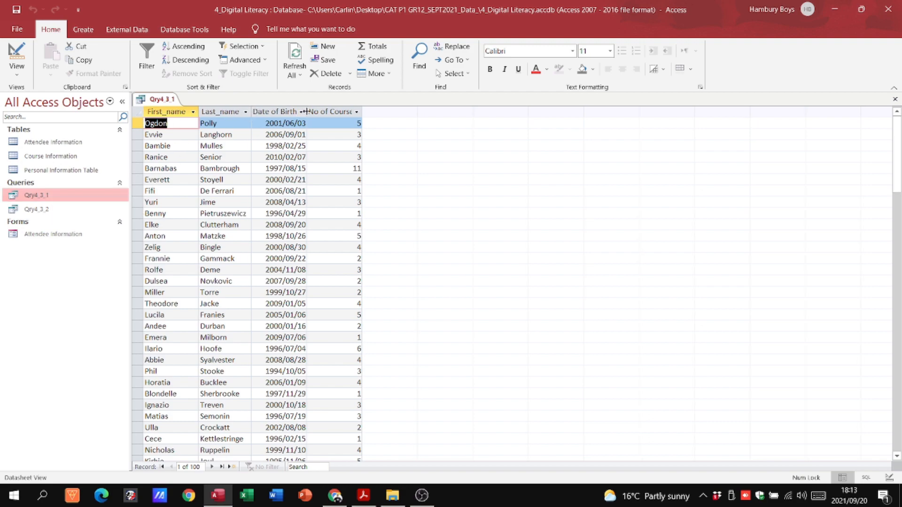
right_click(46, 200)
left_click(65, 219)
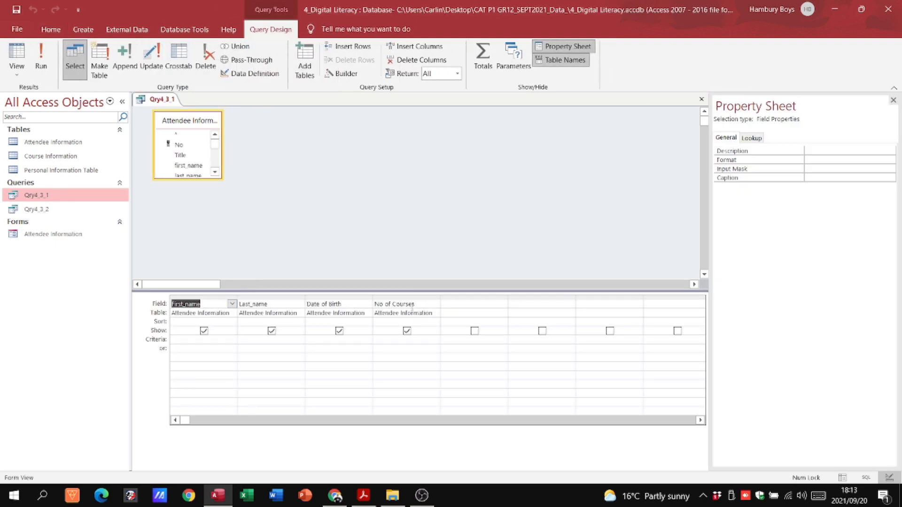
left_click(363, 494)
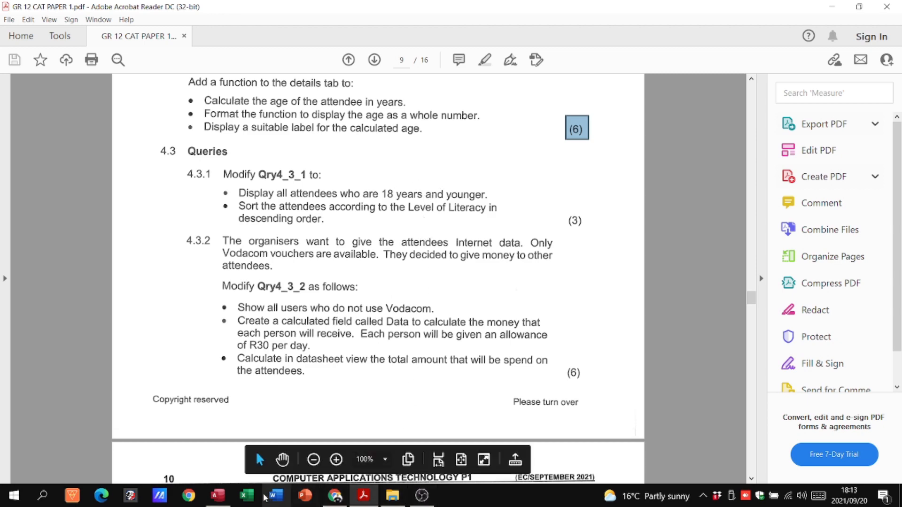
left_click(217, 499)
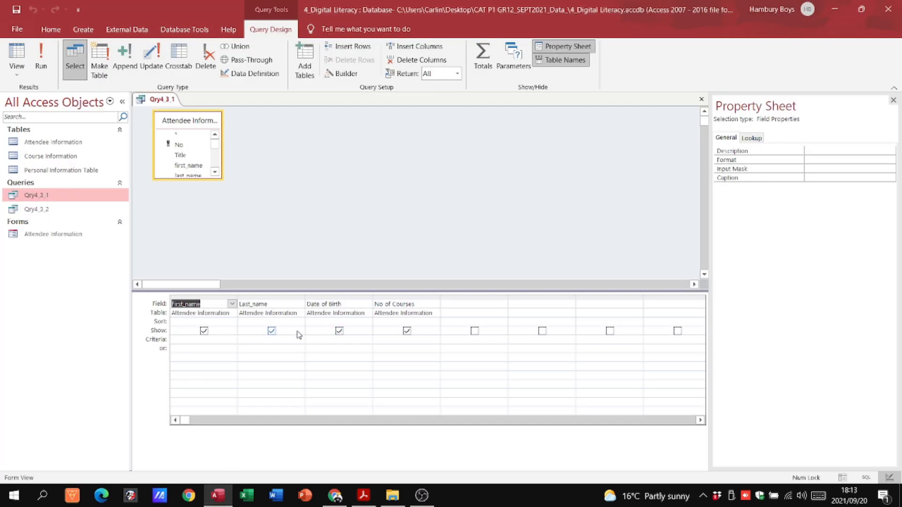
- Enter Between Date() And #2003/01/01# as the Date of Birth criterion in Qry4_3_1, run the query and review the records
left_click(313, 339)
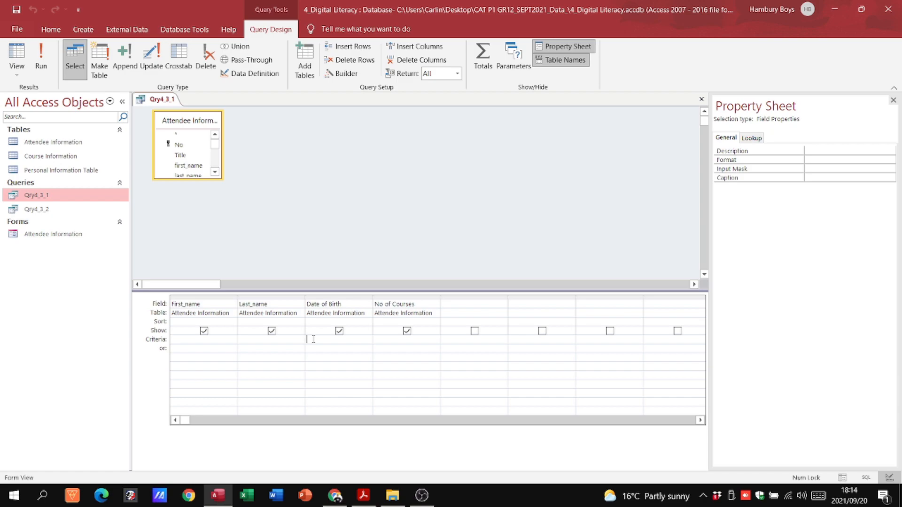
type("Betwe")
type("en Date")
type("()")
type(" An")
type("d #")
type("2003")
type("/01/01#")
left_click(41, 61)
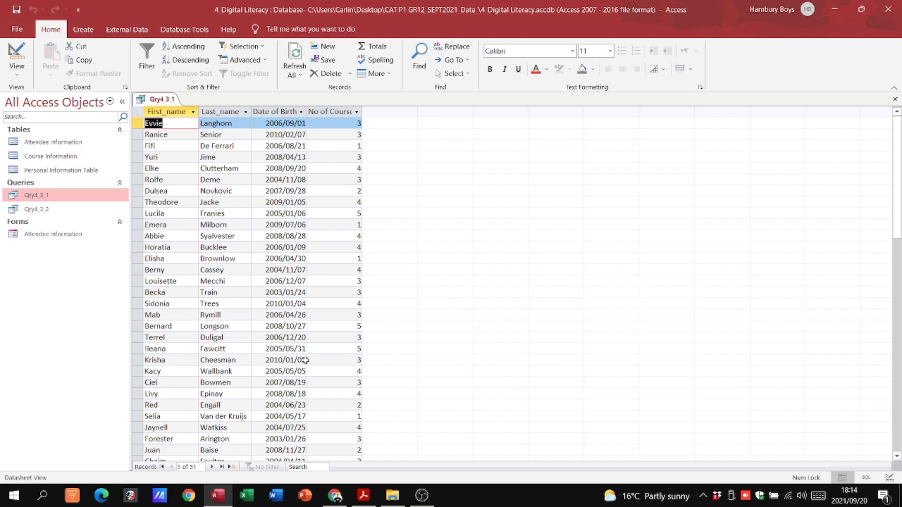
scroll(305, 360, "down", 13)
scroll(302, 367, "up", 12)
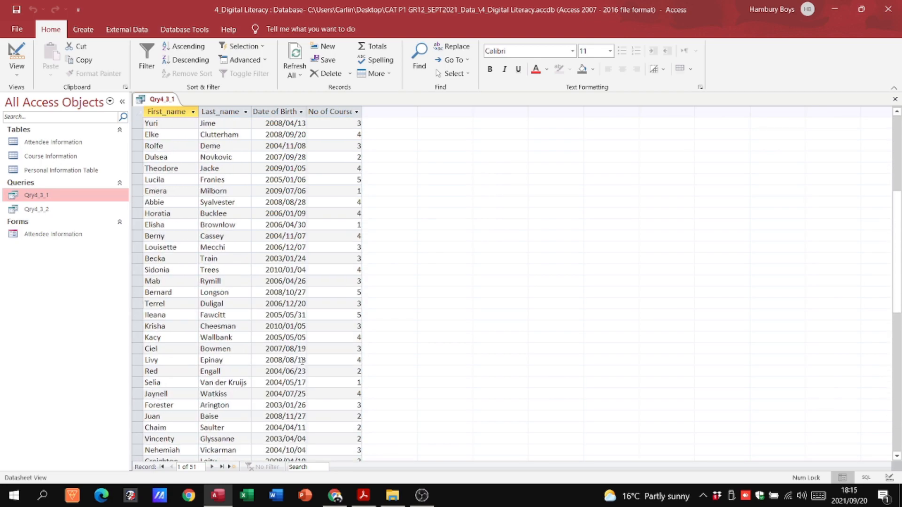
scroll(302, 361, "up", 1)
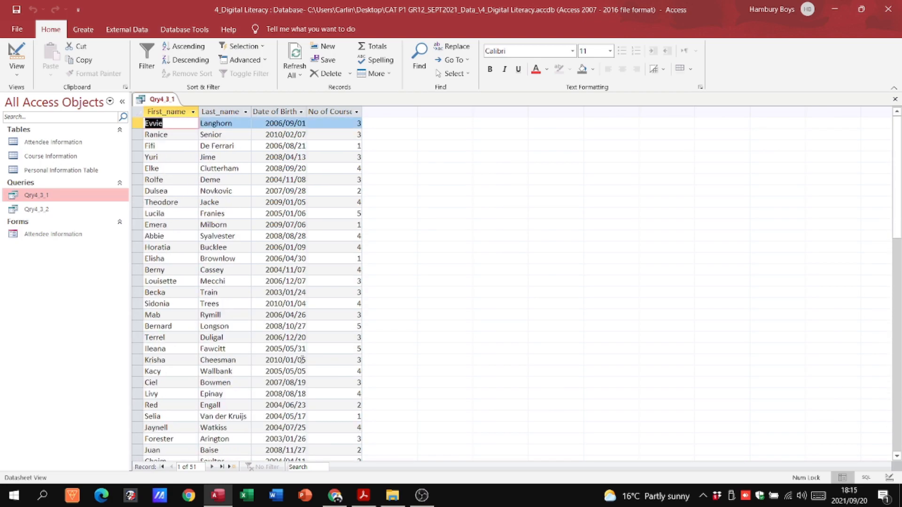
- Return Qry4_3_1 to Design View, recheck the question and add the Level of Literacy field after No of Courses
right_click(31, 198)
left_click(49, 215)
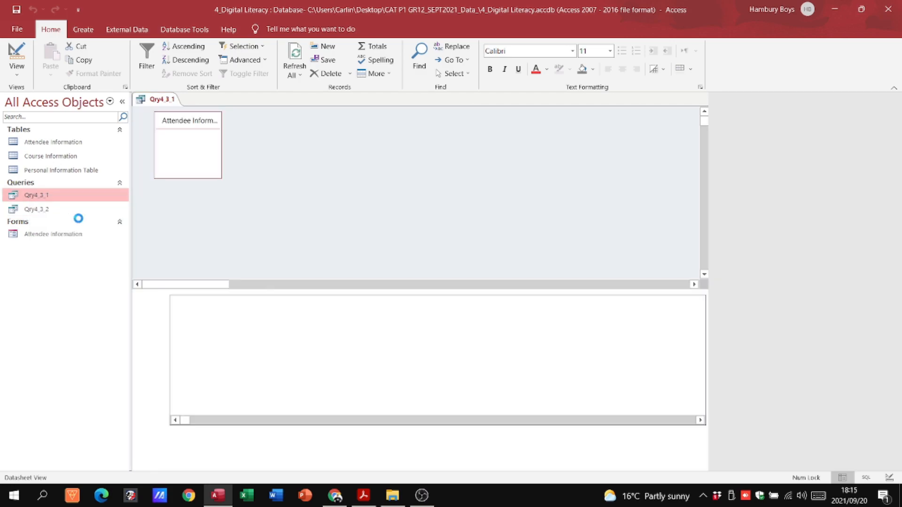
left_click(364, 497)
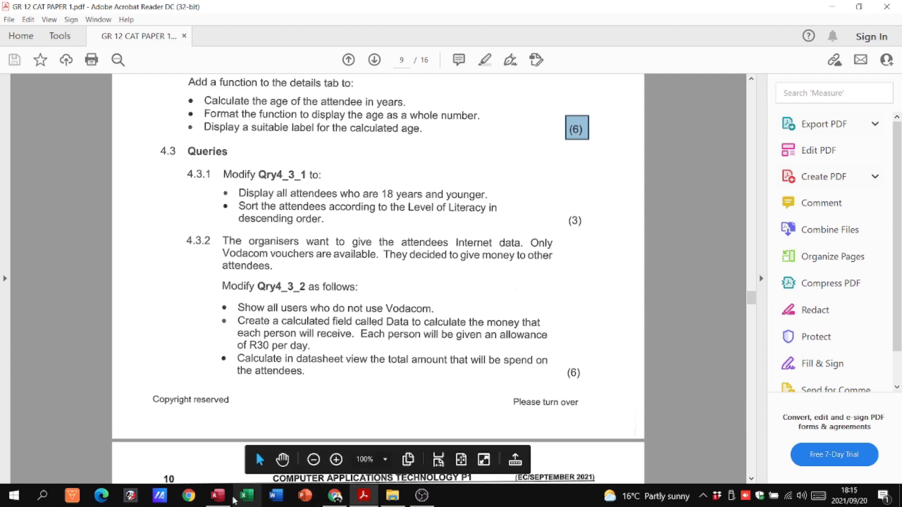
left_click(220, 496)
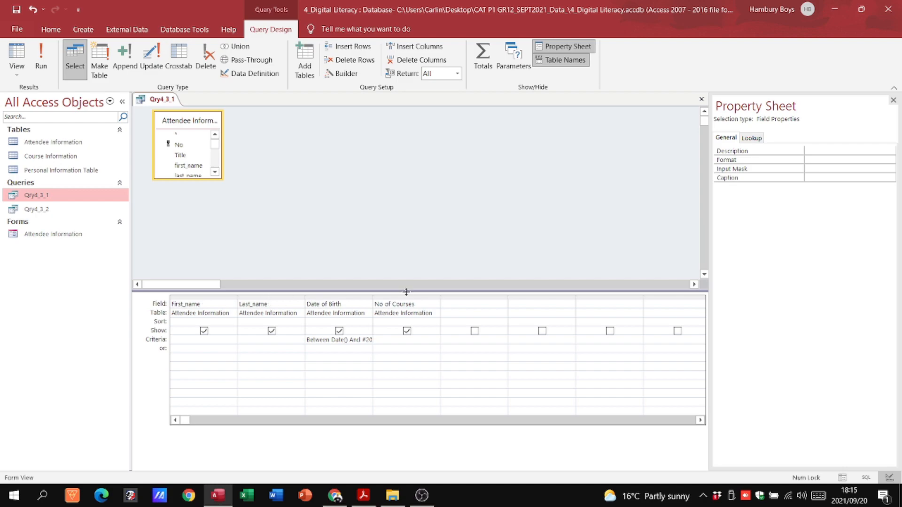
left_click(472, 303)
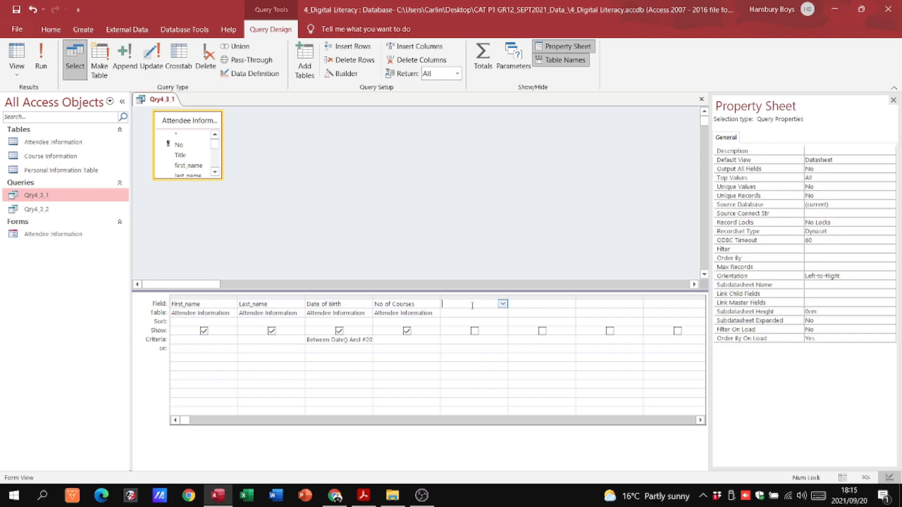
left_click(503, 304)
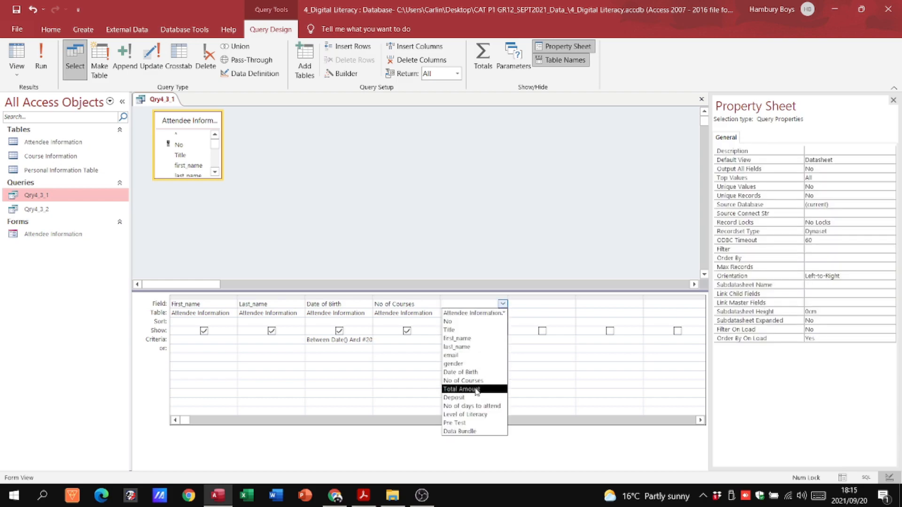
left_click(475, 416)
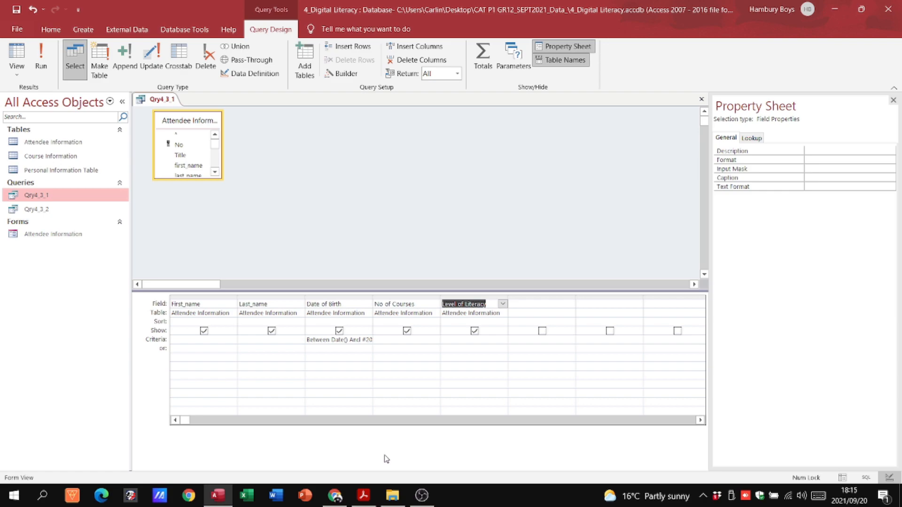
- Check the required sort order in question 4.3.1 and sort the Level of Literacy field Descending
left_click(363, 495)
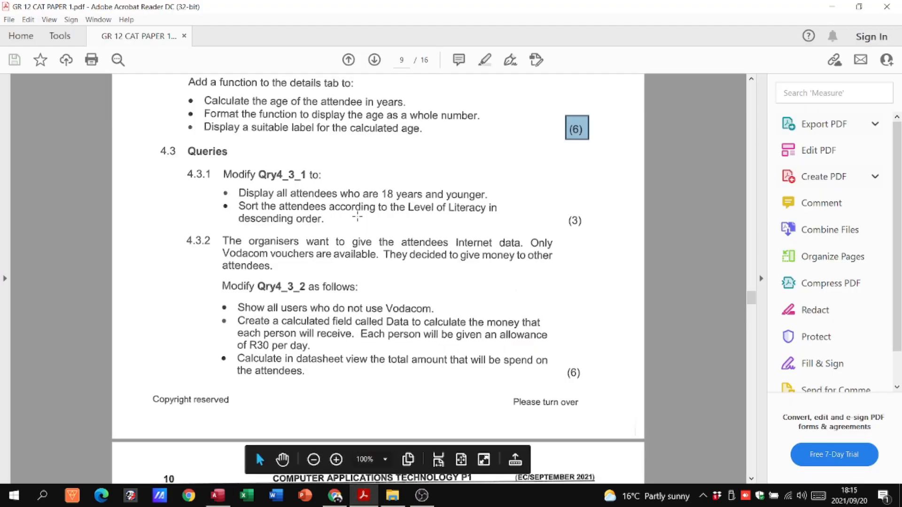
left_click(831, 7)
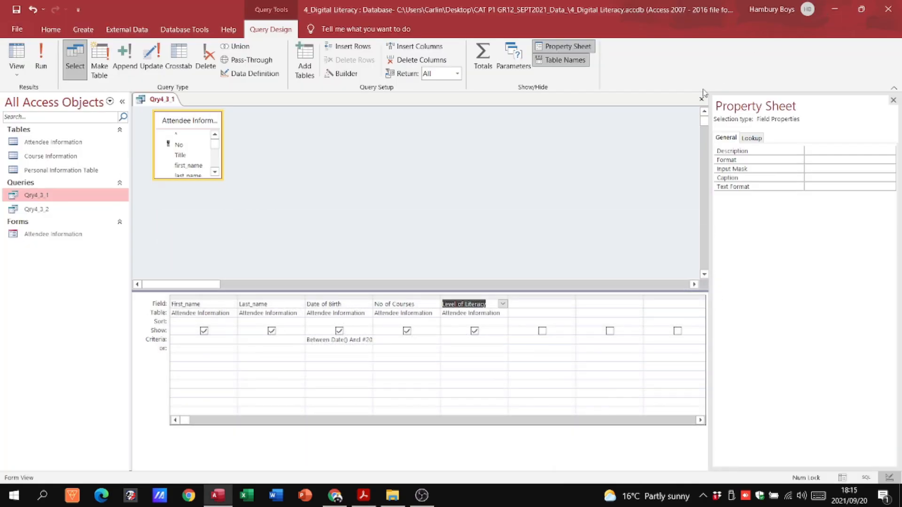
left_click(484, 322)
left_click(502, 321)
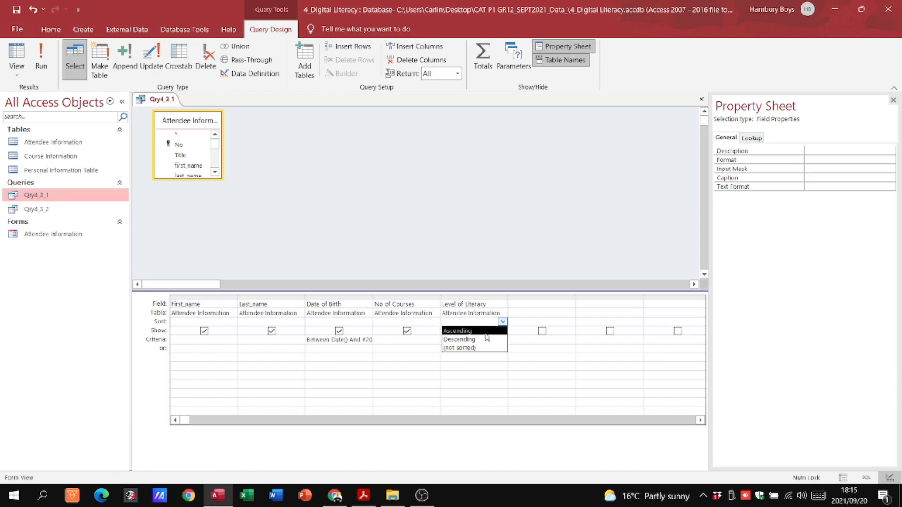
left_click(483, 336)
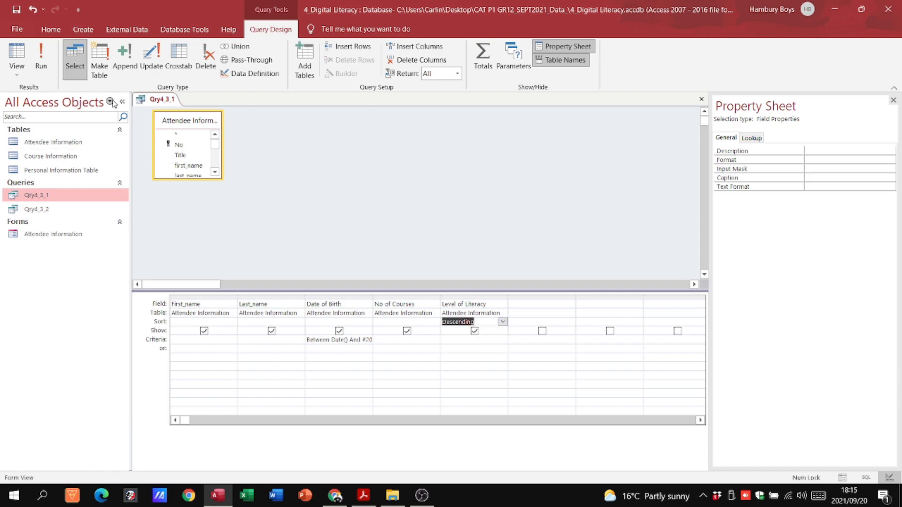
- Run Qry4_3_1 and review the records sorted by Level of Literacy
left_click(42, 66)
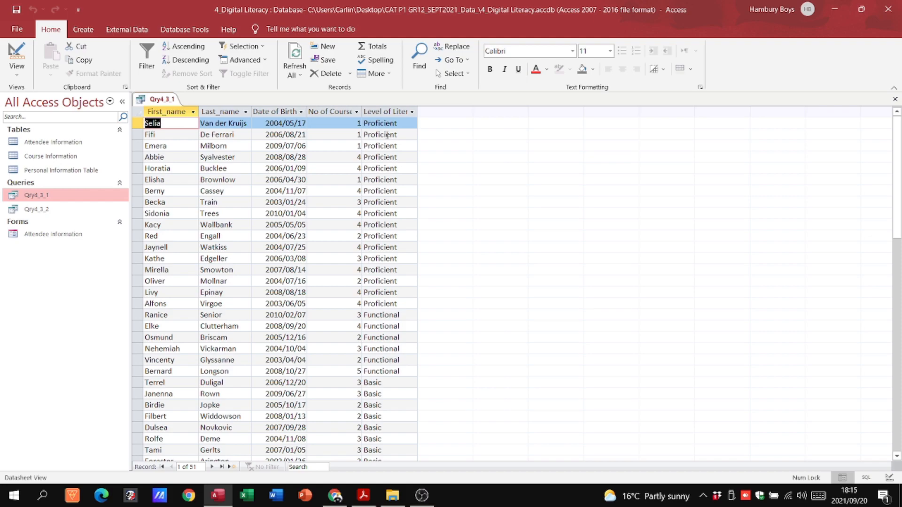
scroll(381, 159, "down", 6)
scroll(394, 174, "down", 3)
scroll(395, 179, "up", 9)
left_click(19, 74)
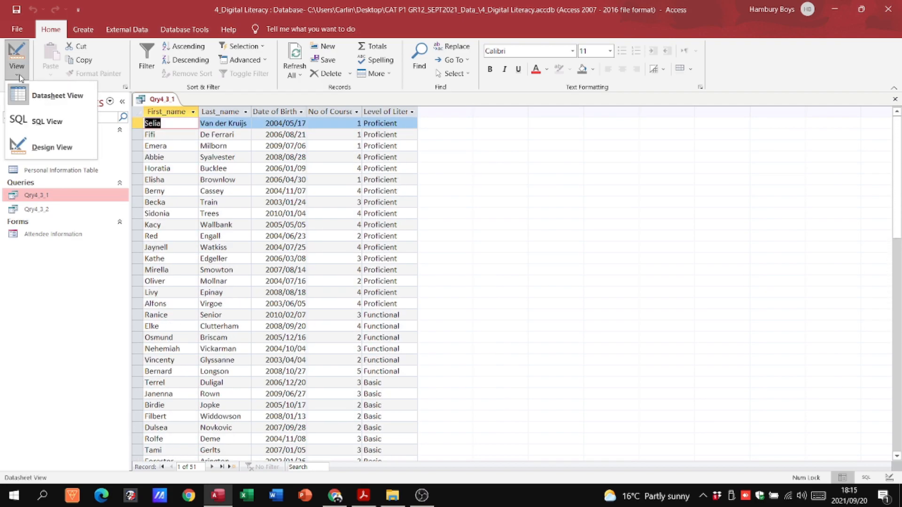
left_click(19, 75)
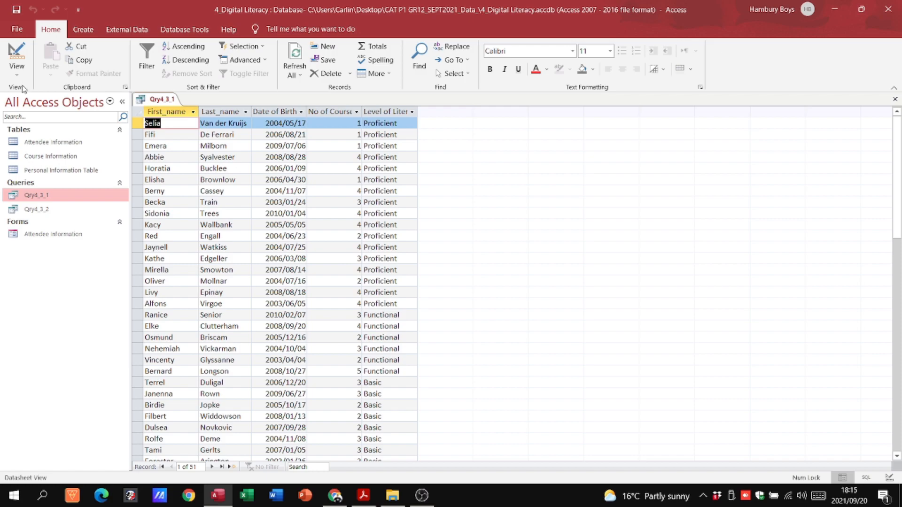
- Recheck question 4.3.1 in the exam paper, then close Qry4_3_1 and save its changes
left_click(371, 494)
scroll(416, 305, "down", 1)
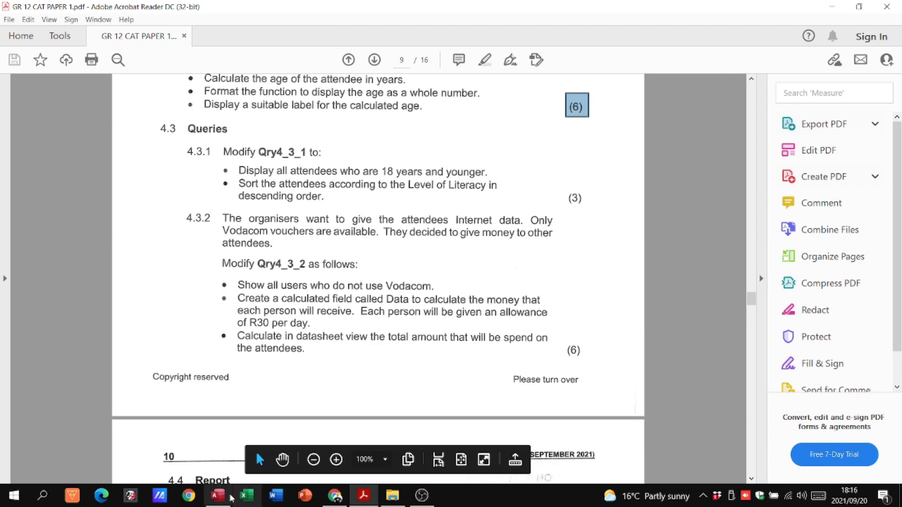
left_click(218, 495)
right_click(151, 101)
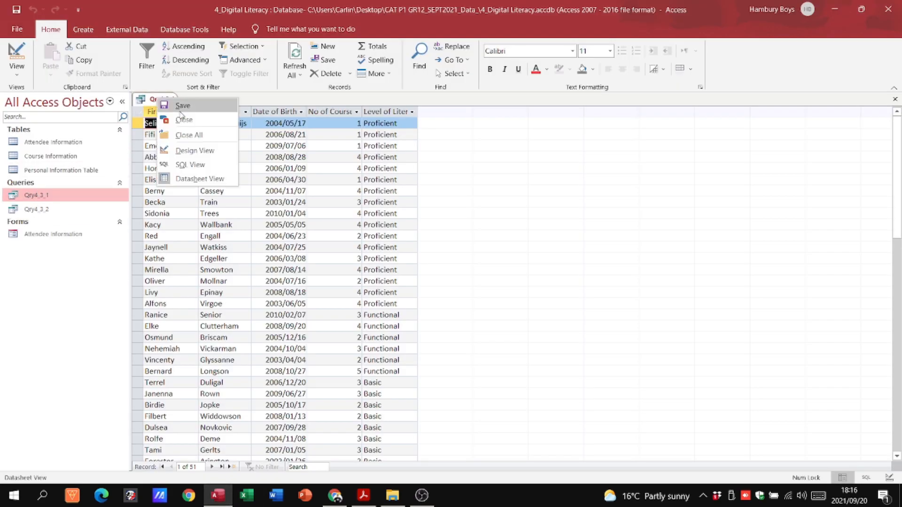
left_click(169, 121)
left_click(415, 281)
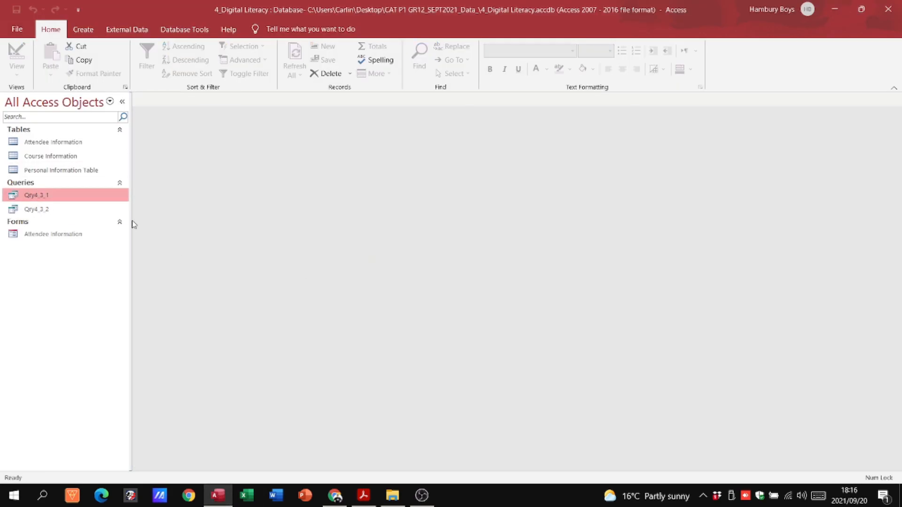
- Open Qry4_3_2 and read the requirements of question 4.3.2 in the exam paper
double_click(38, 211)
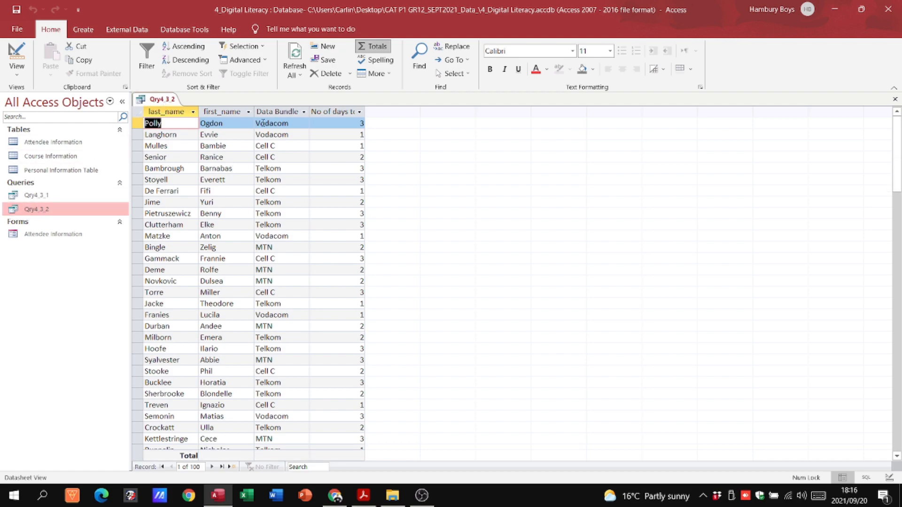
left_click(362, 495)
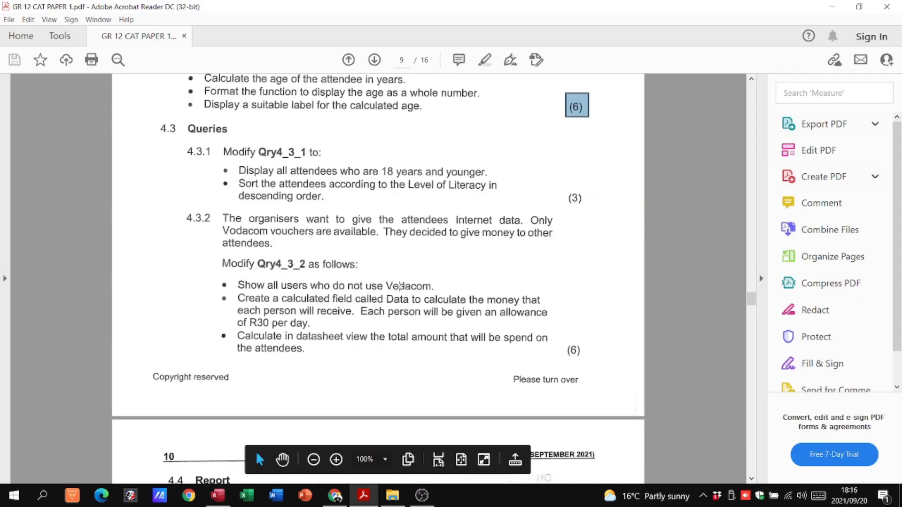
left_click(217, 495)
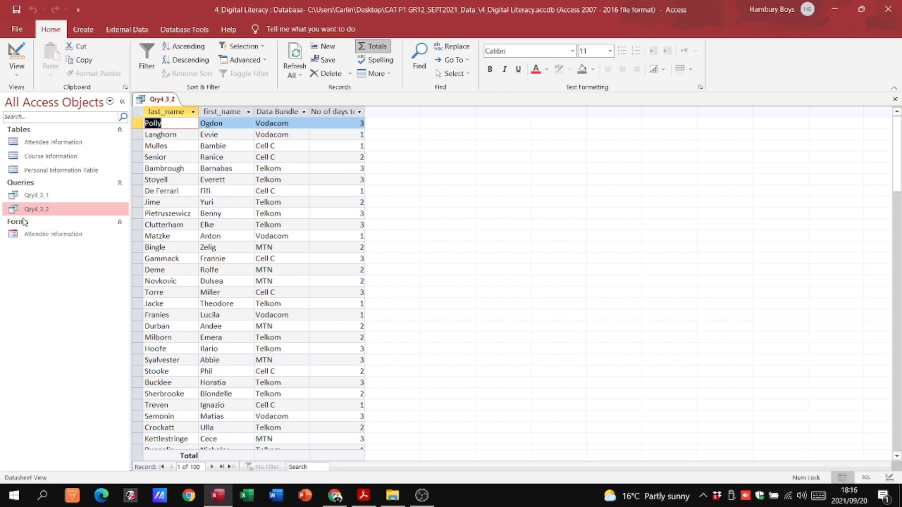
- Enter <>"Vodacom" as the Data Bundle criterion in Qry4_3_2 in Design View, run the query and review the records
right_click(37, 209)
left_click(57, 231)
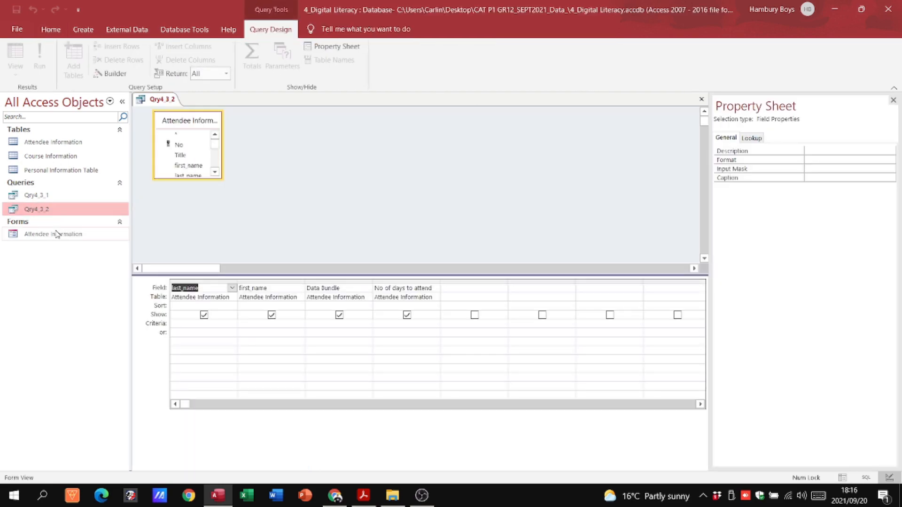
left_click(331, 323)
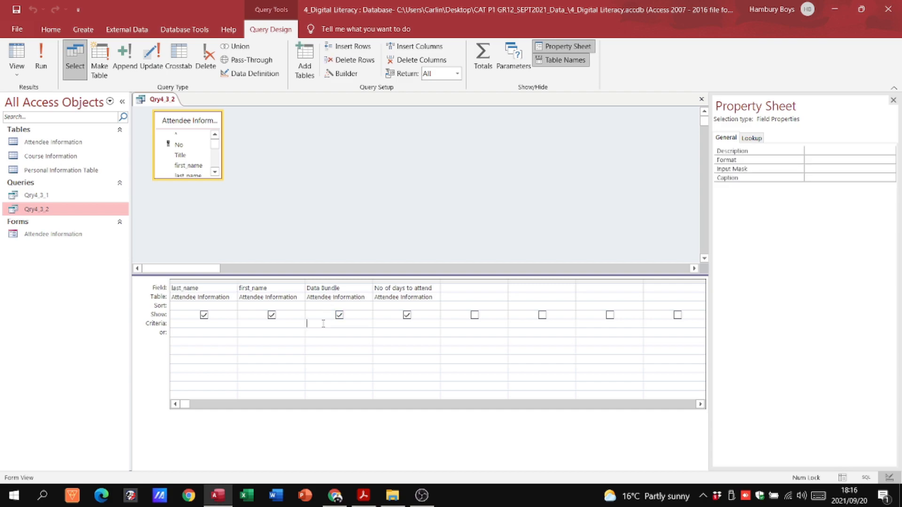
type("<>Vodacom")
left_click(46, 65)
scroll(283, 142, "down", 15)
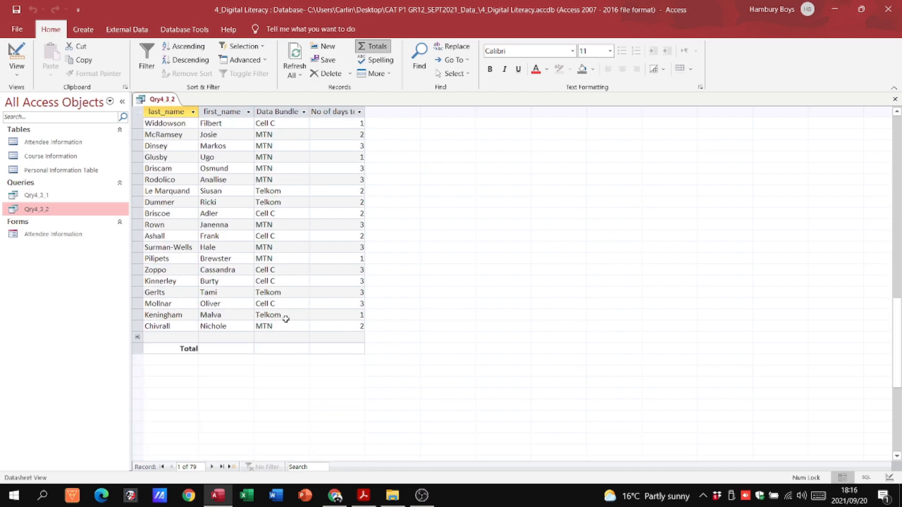
scroll(288, 317, "up", 20)
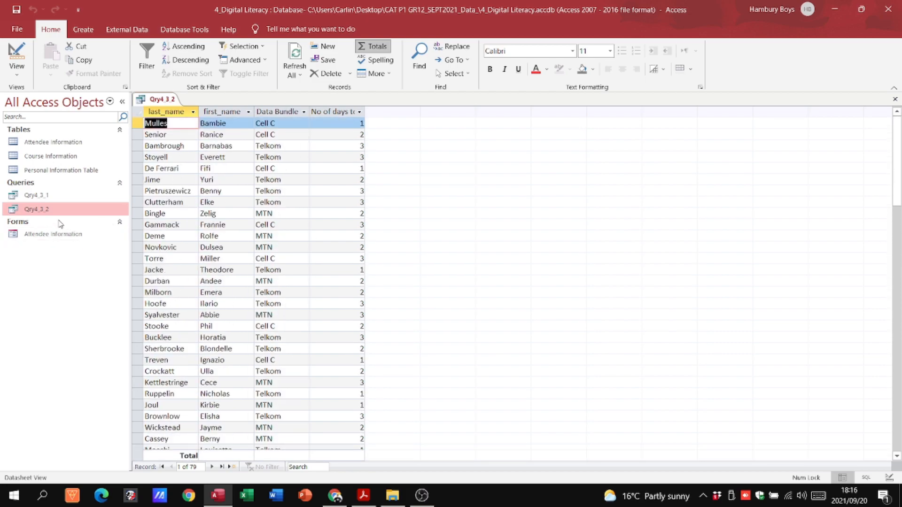
- Reread question 4.3.2 in the exam paper, compare it with the Qry4_3_2 datasheet and return the query to Design View
right_click(46, 214)
left_click(70, 232)
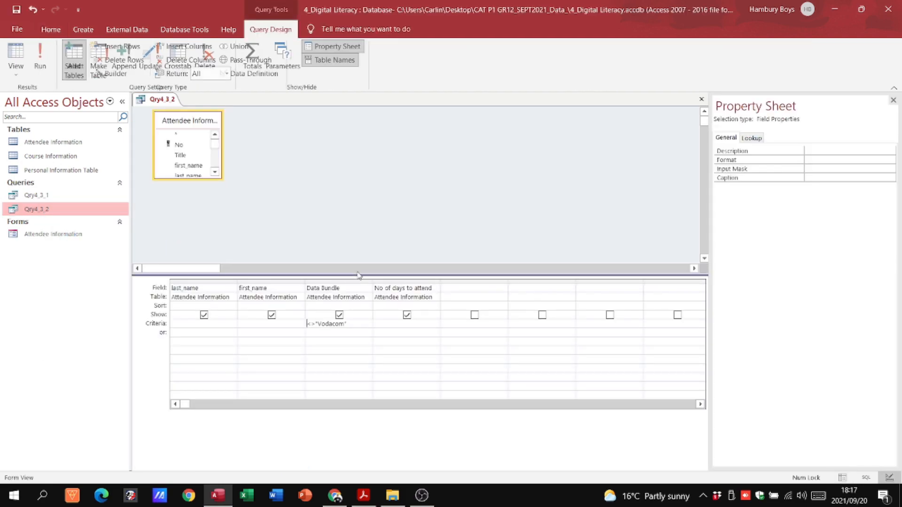
left_click(364, 495)
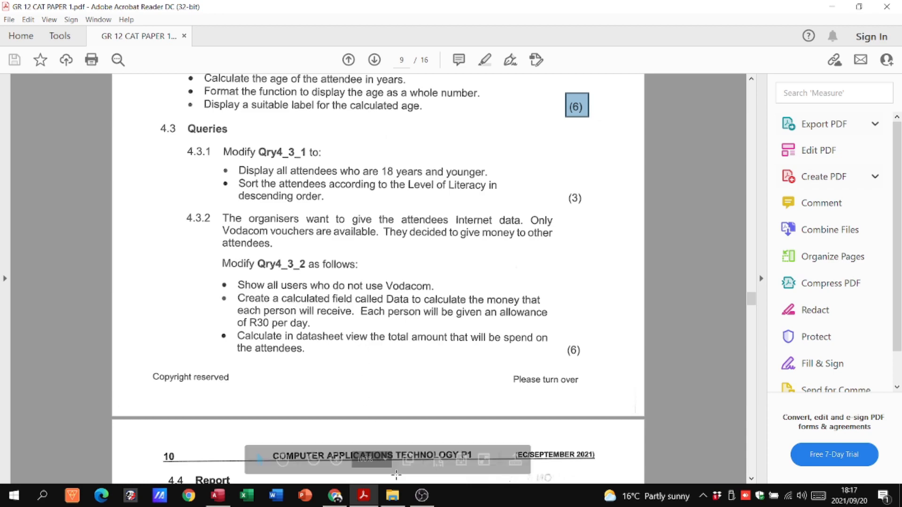
left_click(209, 502)
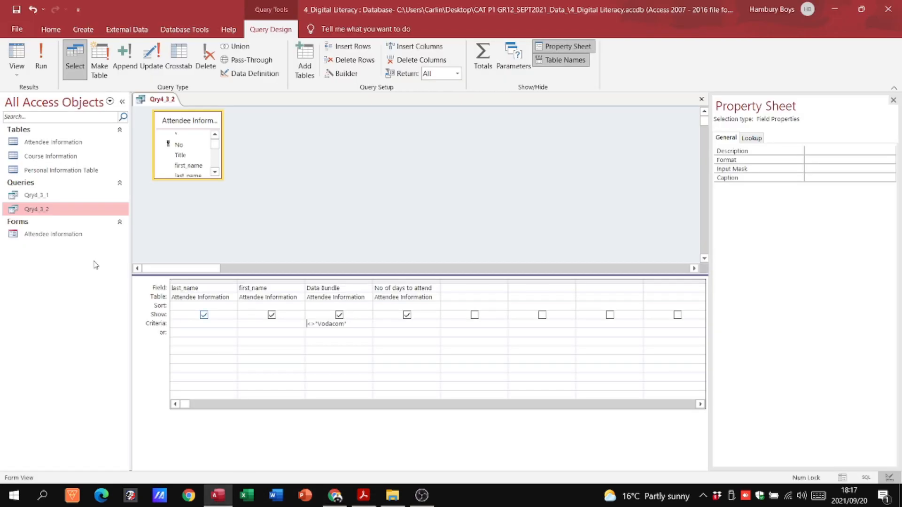
double_click(42, 211)
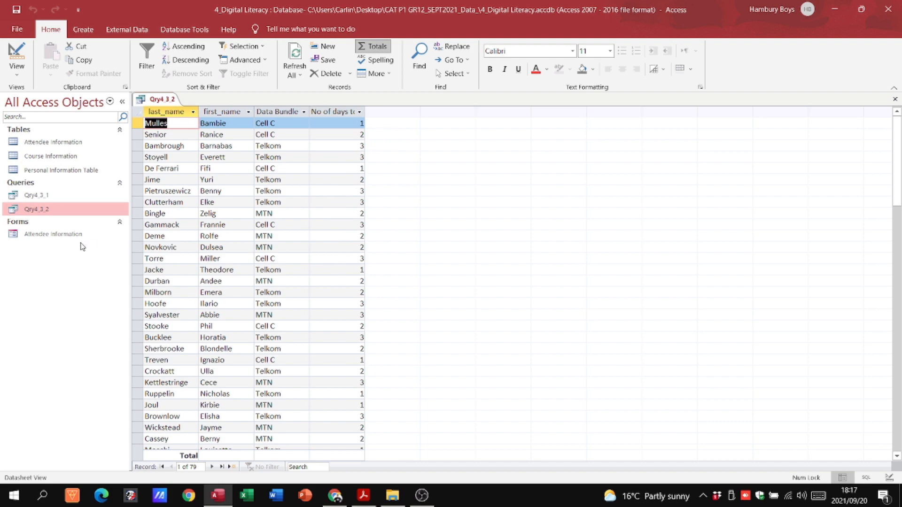
right_click(37, 210)
left_click(55, 234)
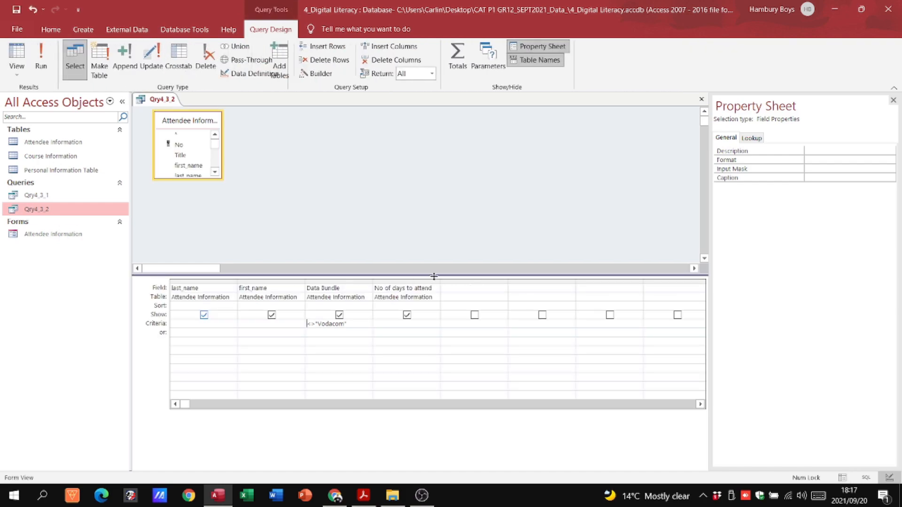
- Check the calculated field wording in question 4.3.2 and add the field Data:[No of days to attend]*30 after No of days to attend
left_click(463, 288)
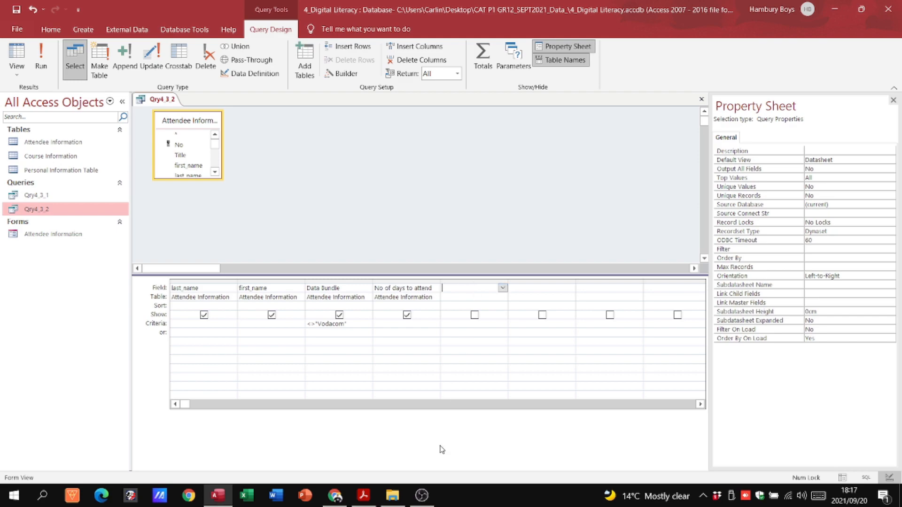
left_click(370, 503)
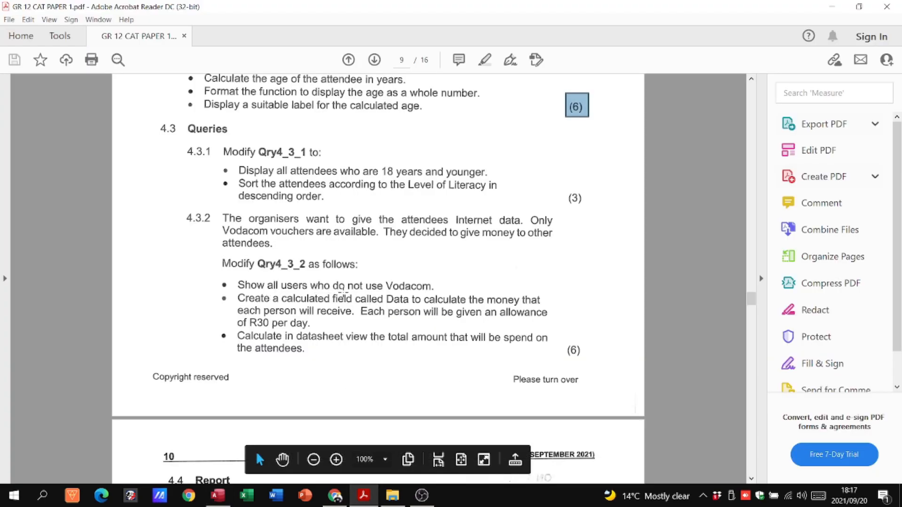
left_click(831, 7)
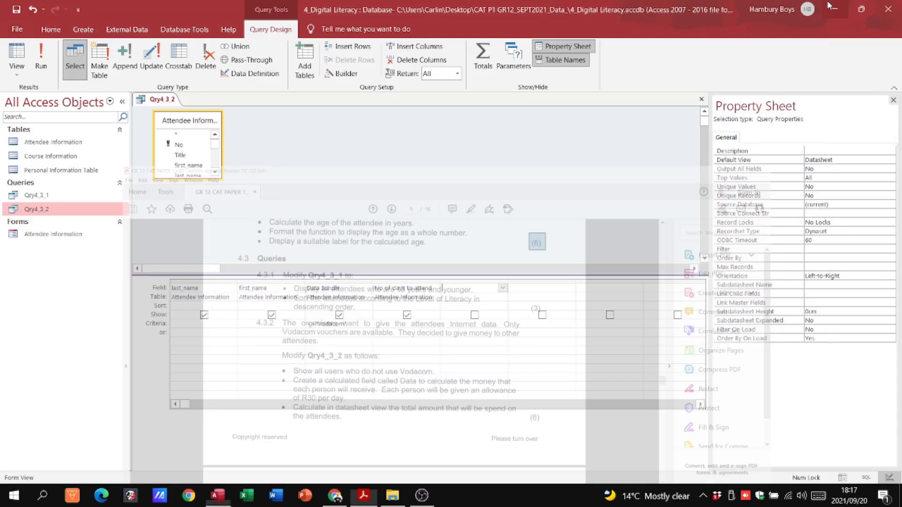
type("ata")
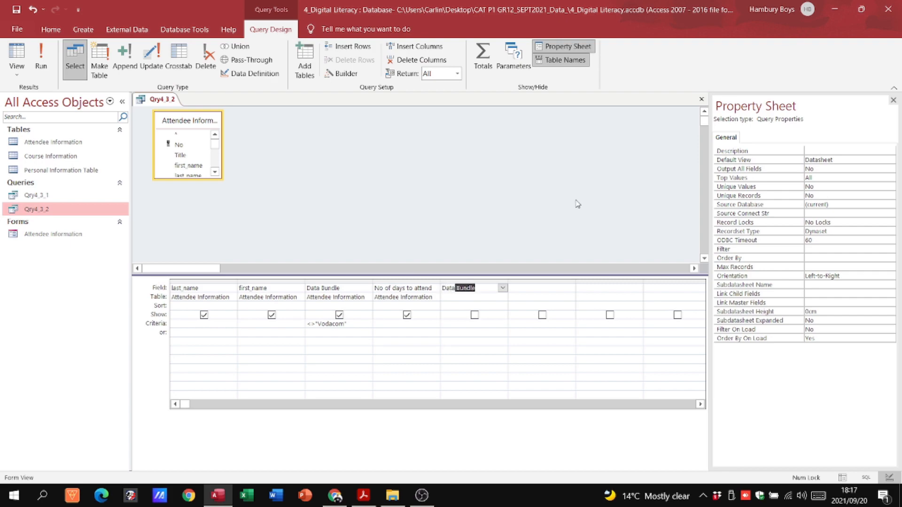
key("BackSpace")
type(":")
type("[")
type("No")
type(" o")
type("f days")
type(" to att")
type("end")
type("]*30")
- Set the table of the calculated Data field to Attendee Information and try to run Qry4_3_2
left_click(463, 300)
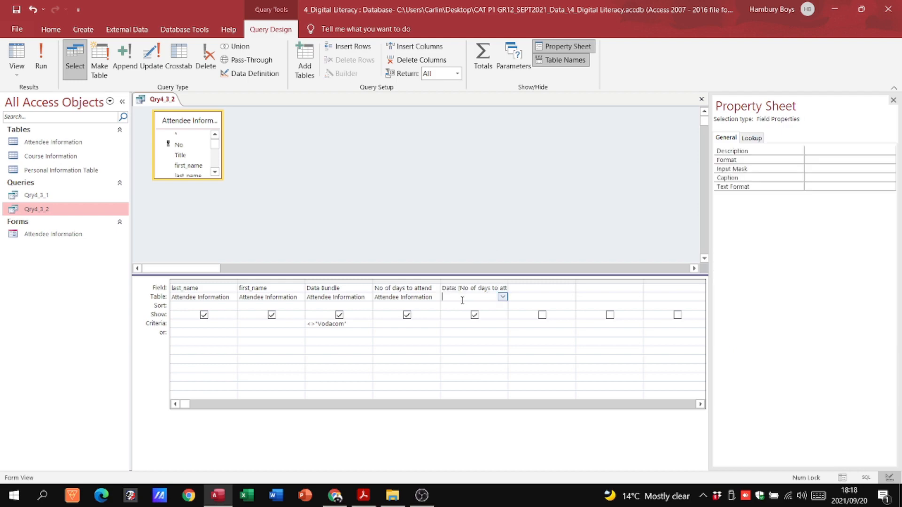
left_click(503, 298)
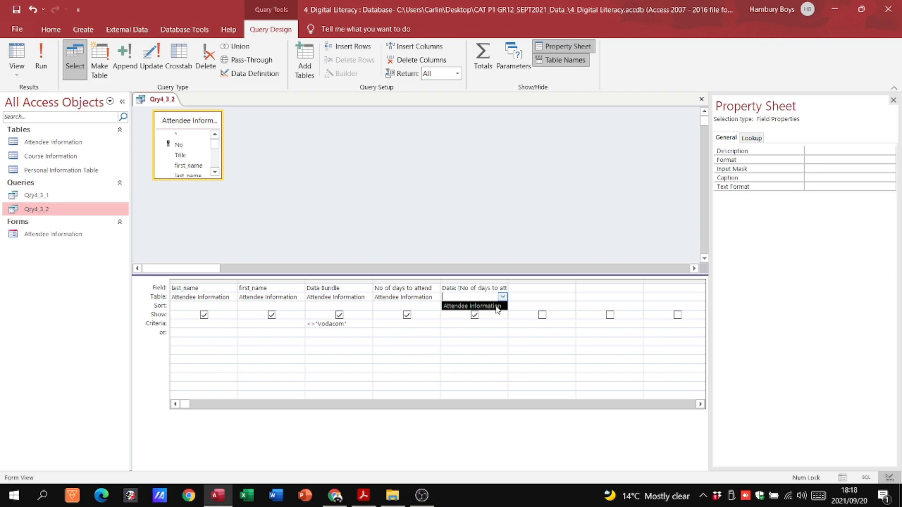
left_click(472, 306)
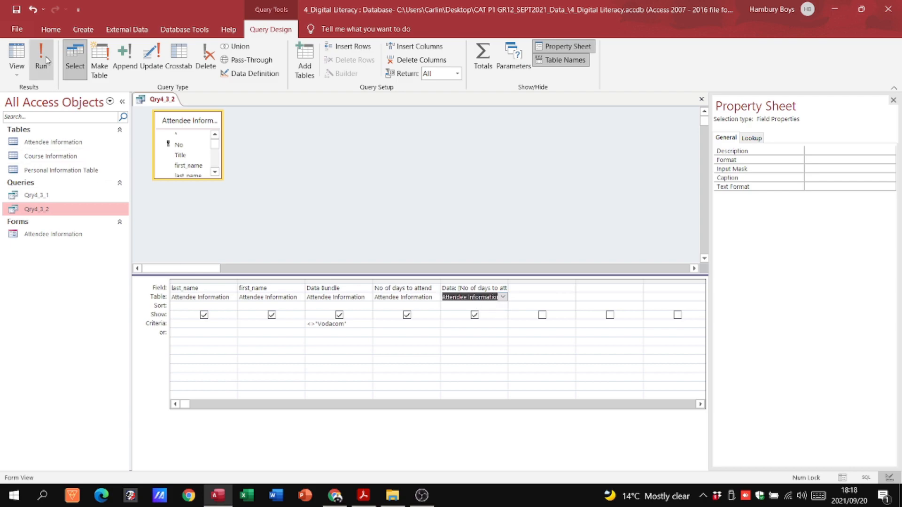
left_click(41, 56)
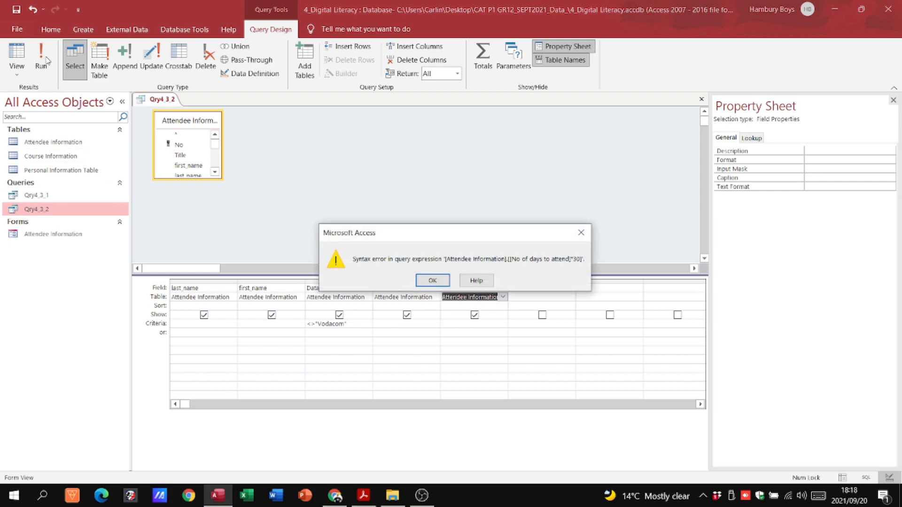
left_click(433, 280)
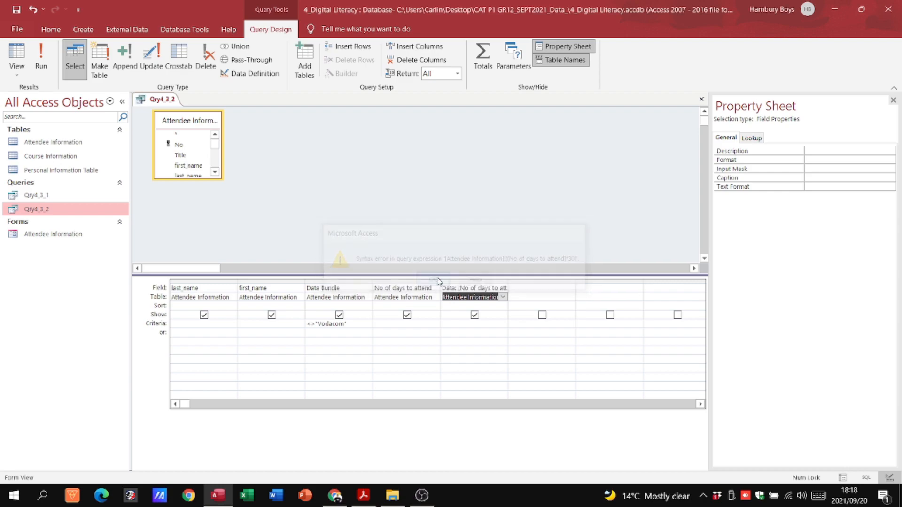
- Edit the expression of the calculated Data field, run Qry4_3_2 and check the amounts per attendee
left_click(459, 288)
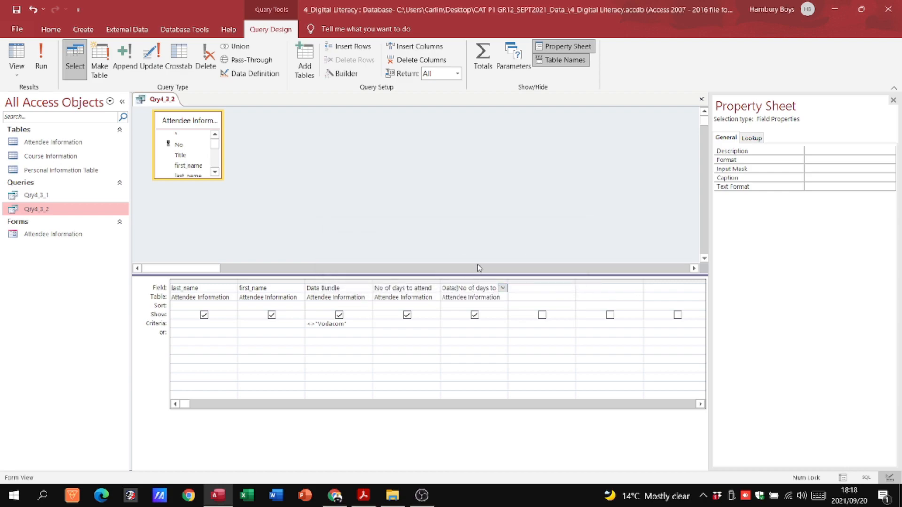
left_click(41, 58)
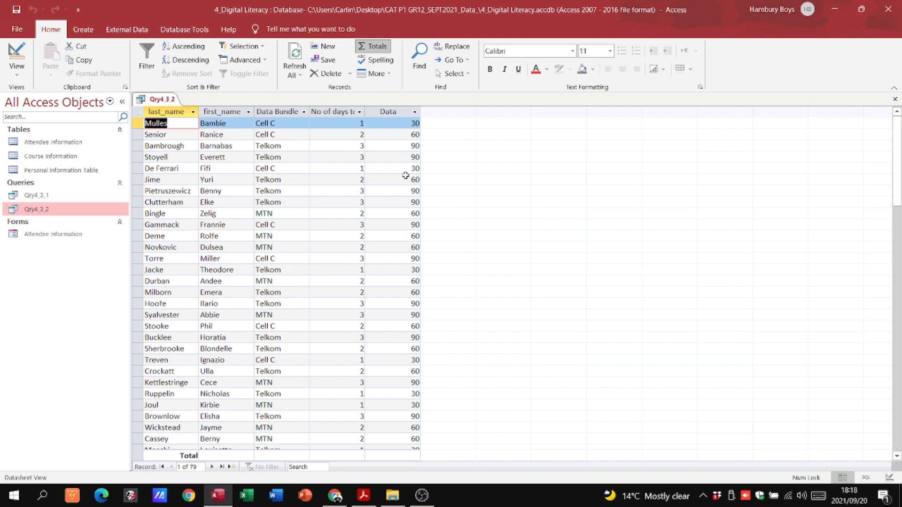
left_click(404, 123)
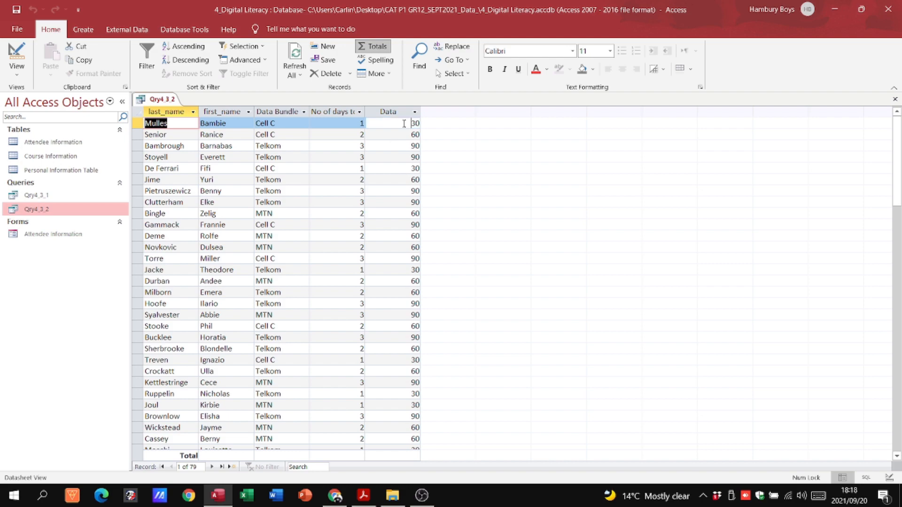
left_click(402, 134)
left_click(400, 119)
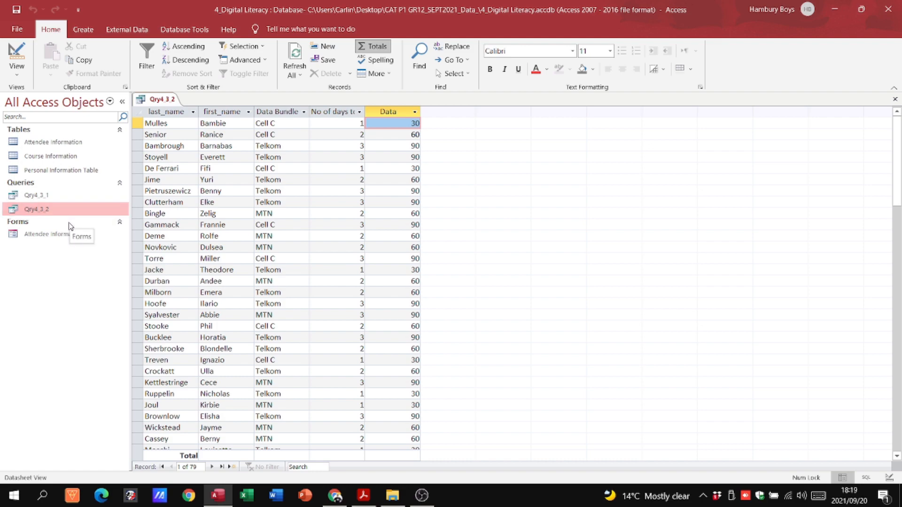
- Set the Total row of the Data column in the Qry4_3_2 datasheet to Sum
scroll(329, 329, "down", 19)
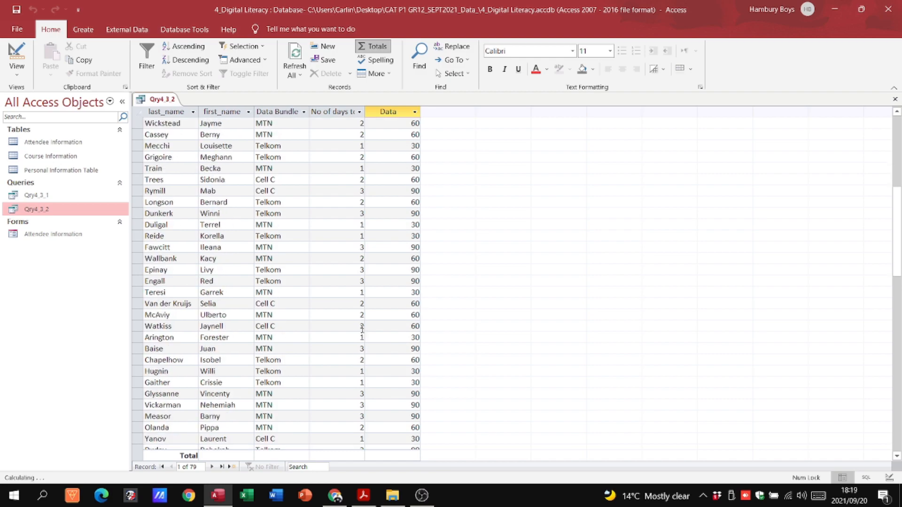
scroll(361, 329, "down", 7)
scroll(362, 329, "up", 3)
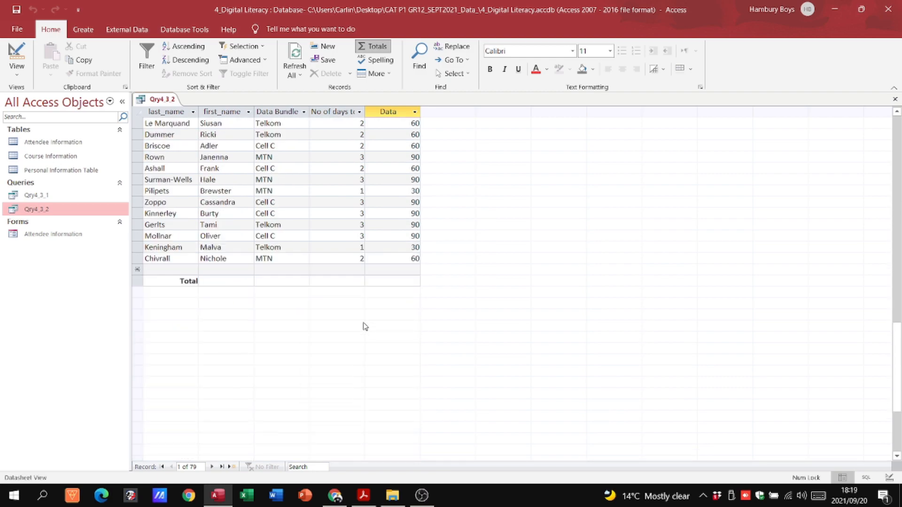
left_click(386, 348)
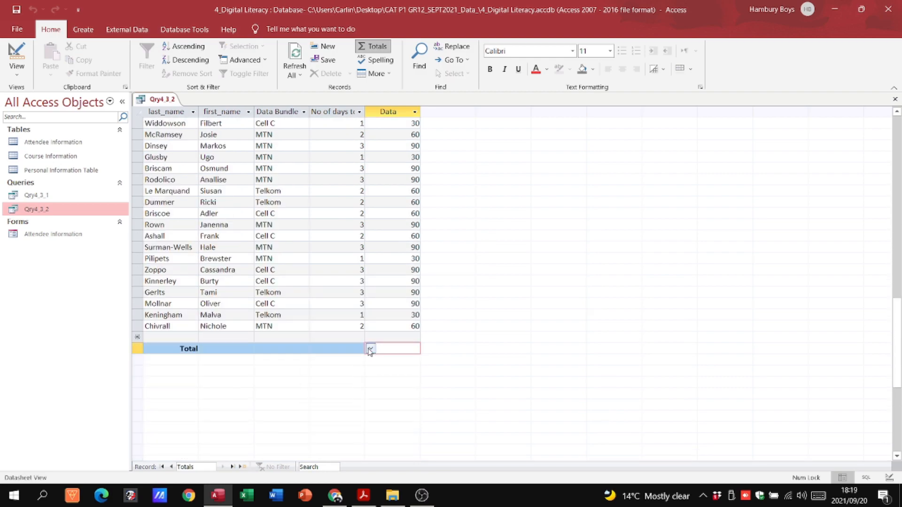
left_click(370, 349)
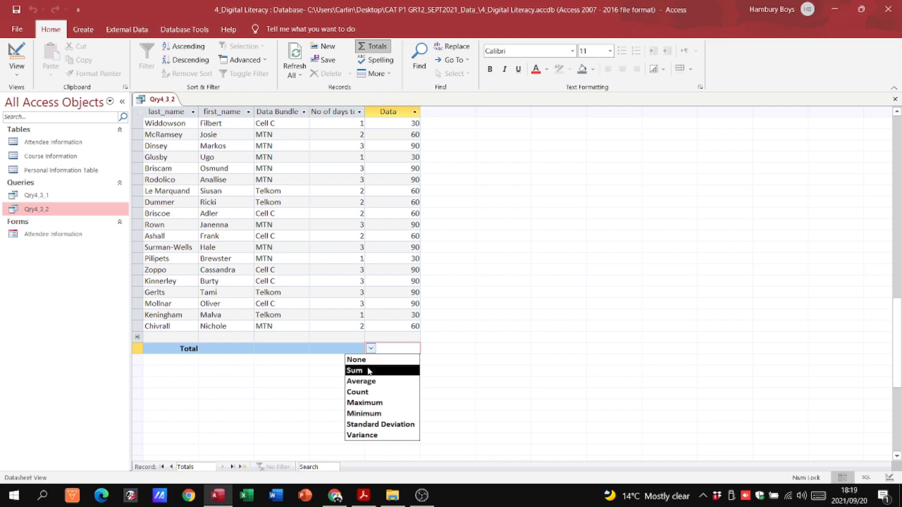
left_click(369, 370)
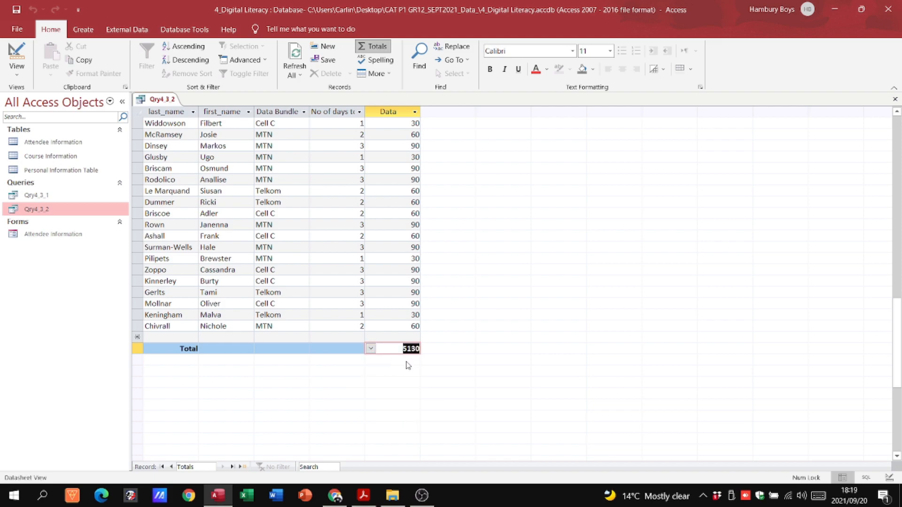
- Check the Qry4_3_2 field setup in Design View, then run the query again to review its records and total
right_click(33, 209)
left_click(114, 233)
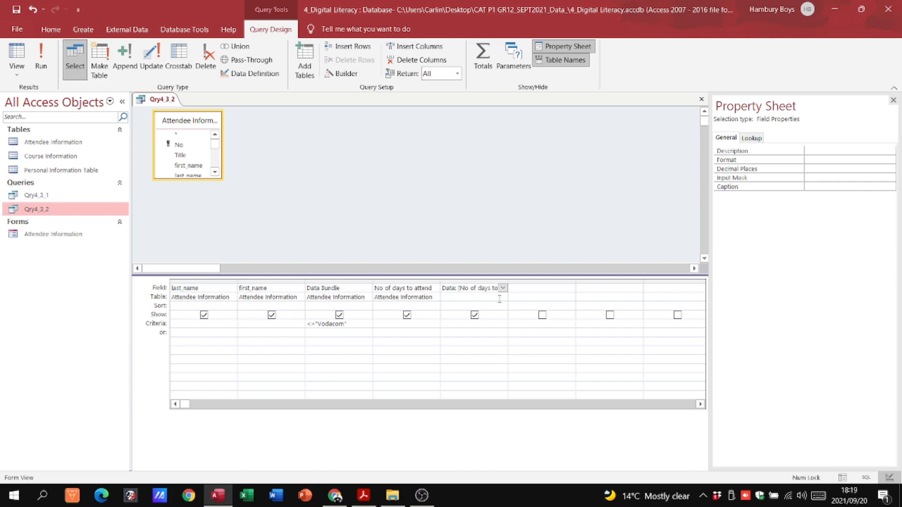
left_click(41, 60)
scroll(389, 367, "down", 5)
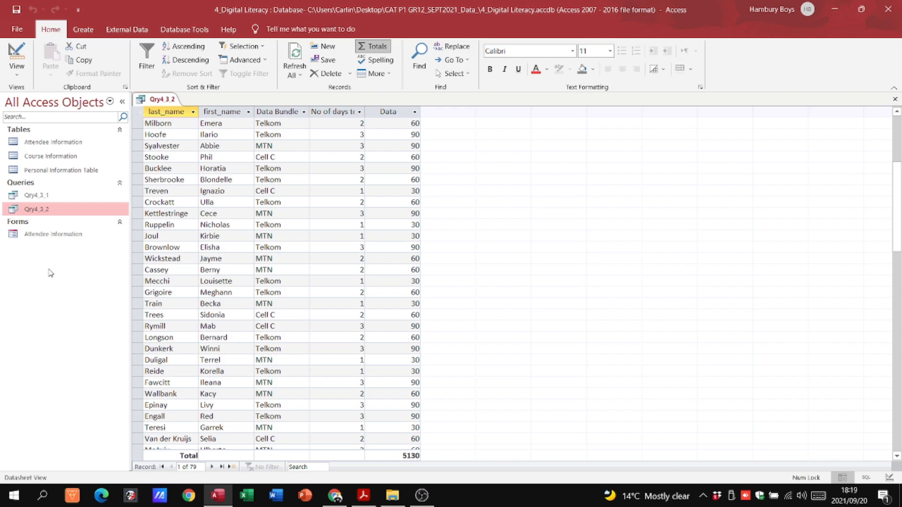
- Switch to the exam paper in Adobe Acrobat Reader, read question 4.4 Report and return to Access
left_click(363, 495)
scroll(397, 376, "down", 3)
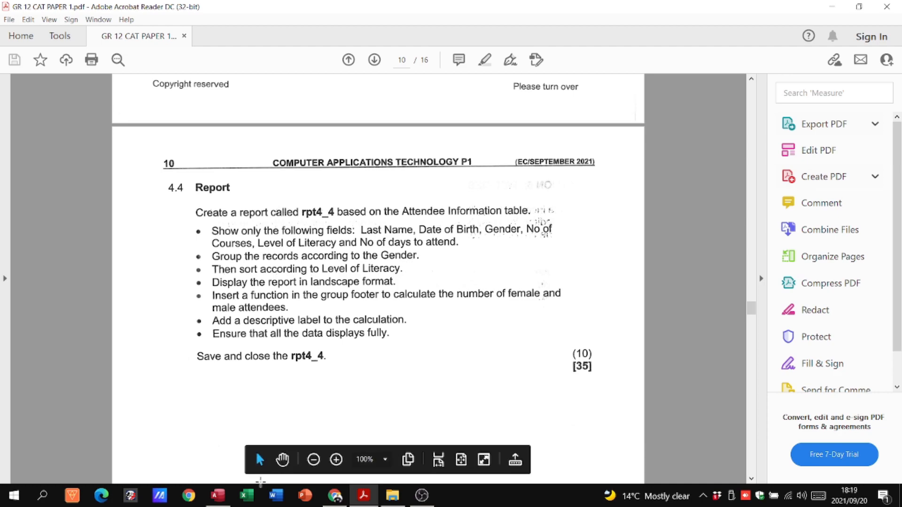
left_click(217, 495)
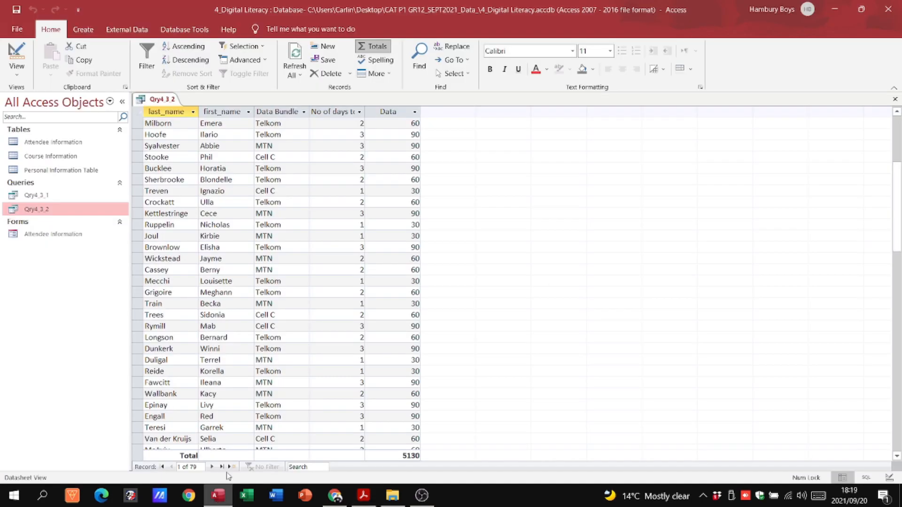
- Start the Report Wizard, saving Qry4_3_2 first, and base the report on the Attendee Information table
left_click(87, 32)
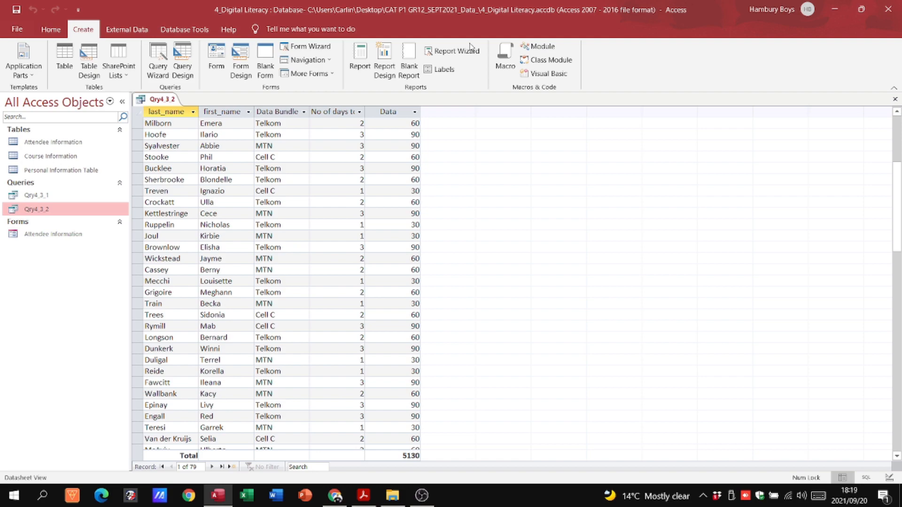
left_click(450, 51)
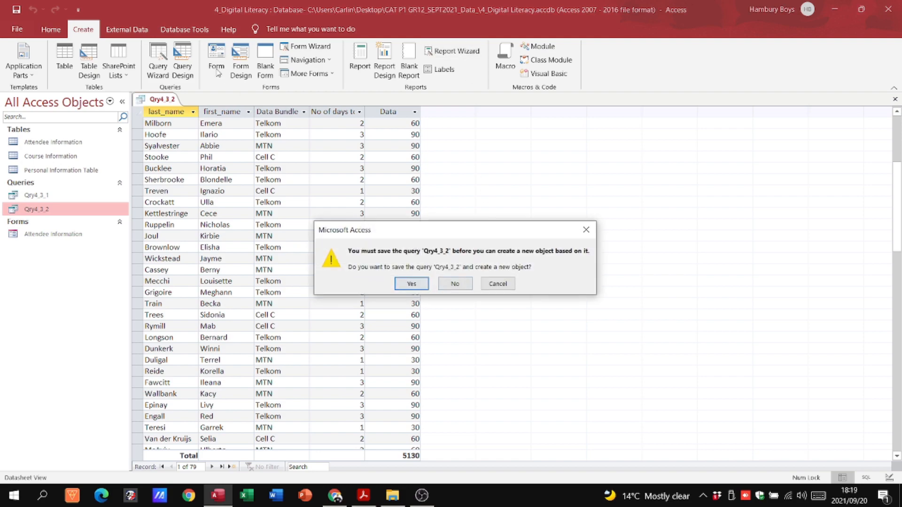
left_click(411, 284)
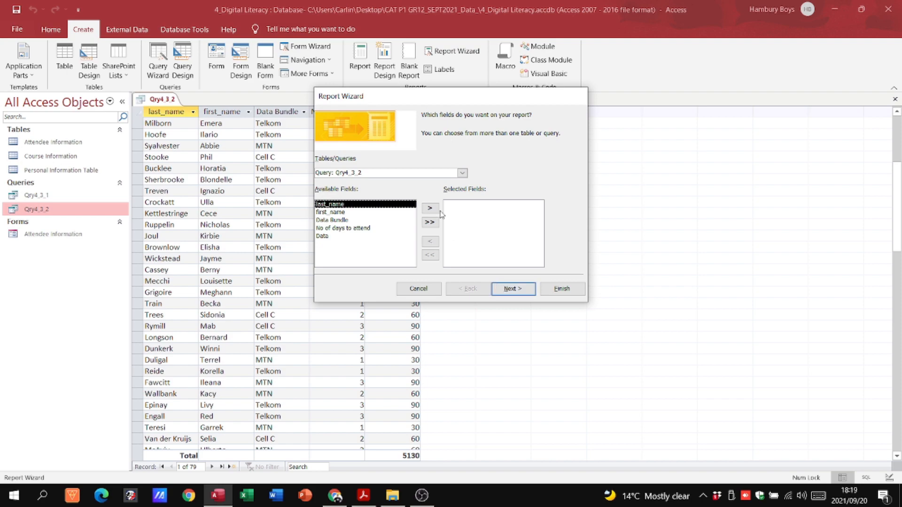
left_click(462, 173)
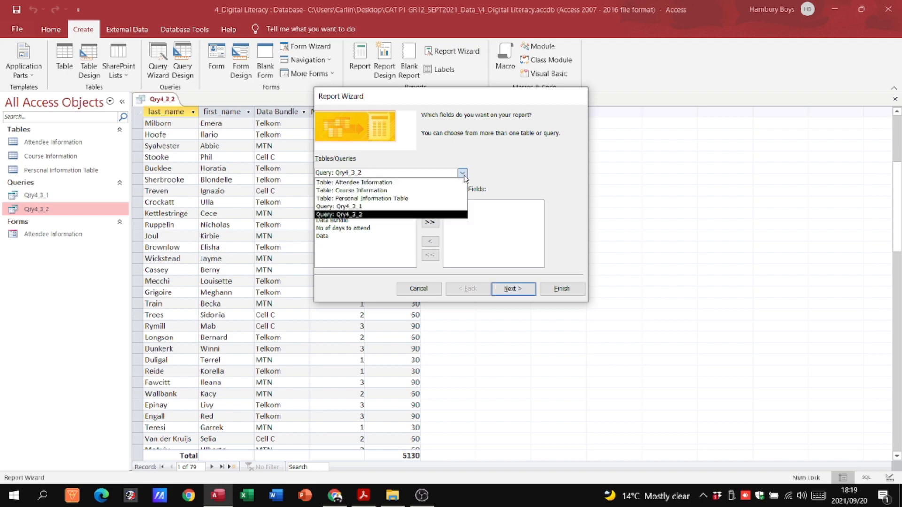
left_click(428, 183)
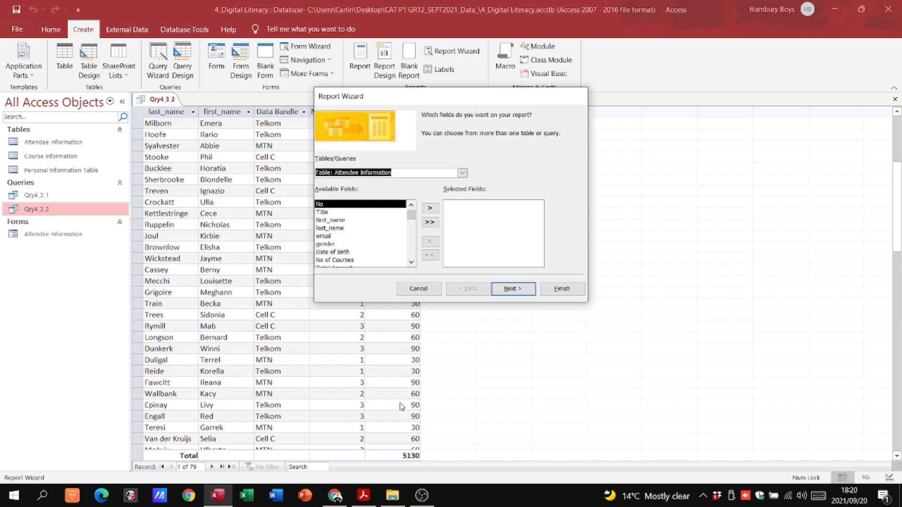
- Check the required fields in question 4.4 and add last_name, Date of Birth and gender to the report
left_click(363, 496)
left_click(363, 497)
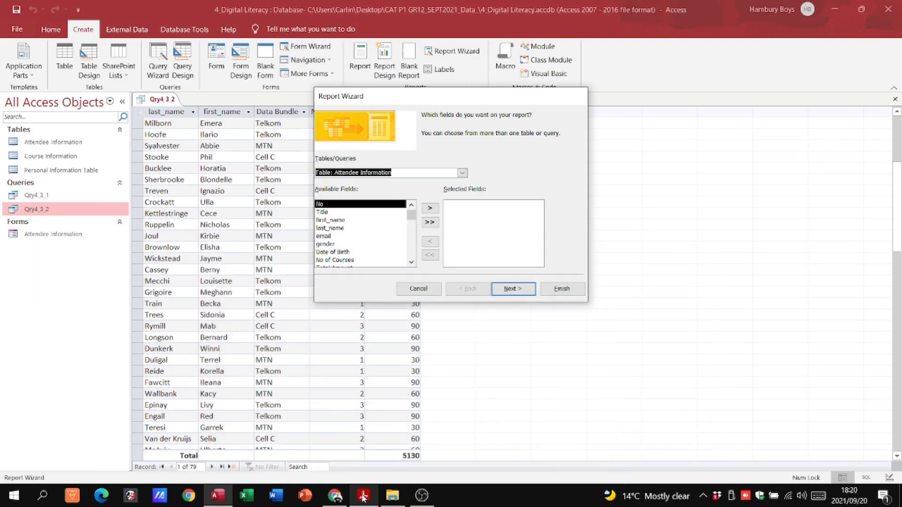
left_click(364, 496)
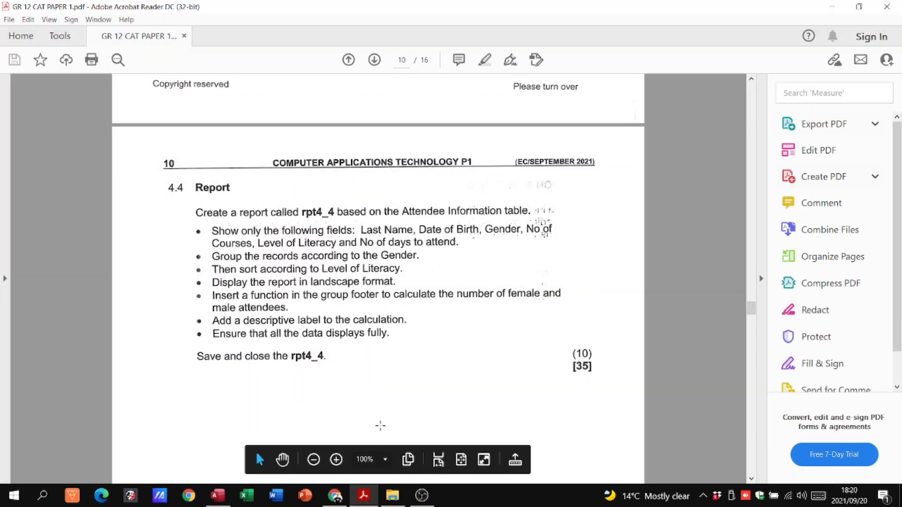
left_click(363, 497)
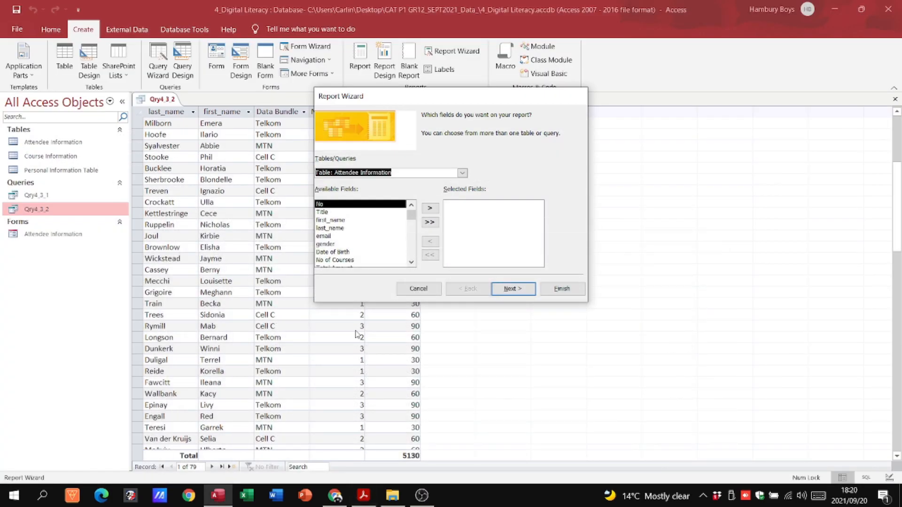
left_click(330, 228)
left_click(430, 208)
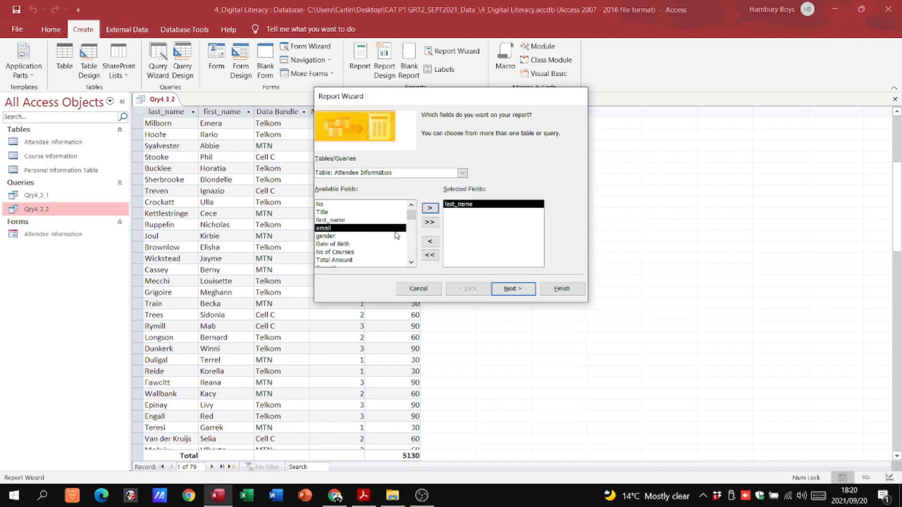
left_click(362, 244)
left_click(430, 208)
left_click(353, 236)
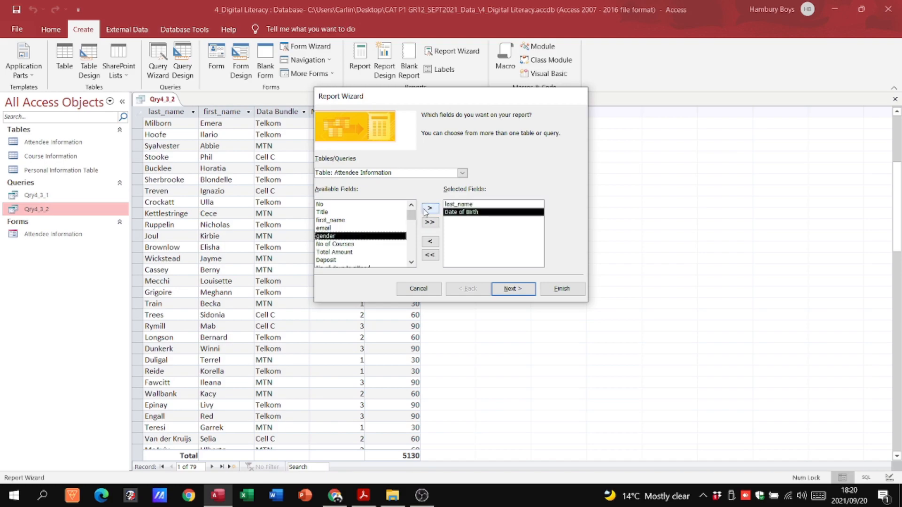
left_click(429, 208)
- Add No of Courses, Level of Literacy and No of days to attend, checking the paper, and continue to the grouping levels
left_click(363, 496)
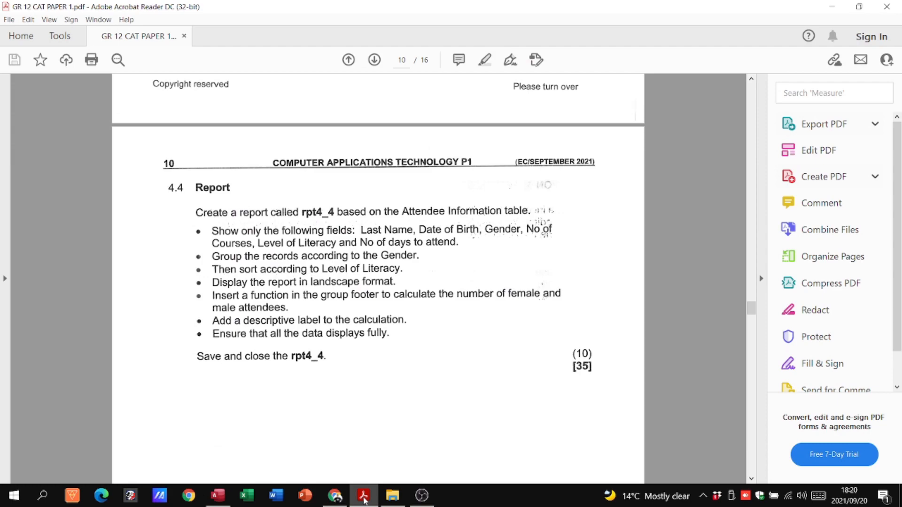
left_click(365, 499)
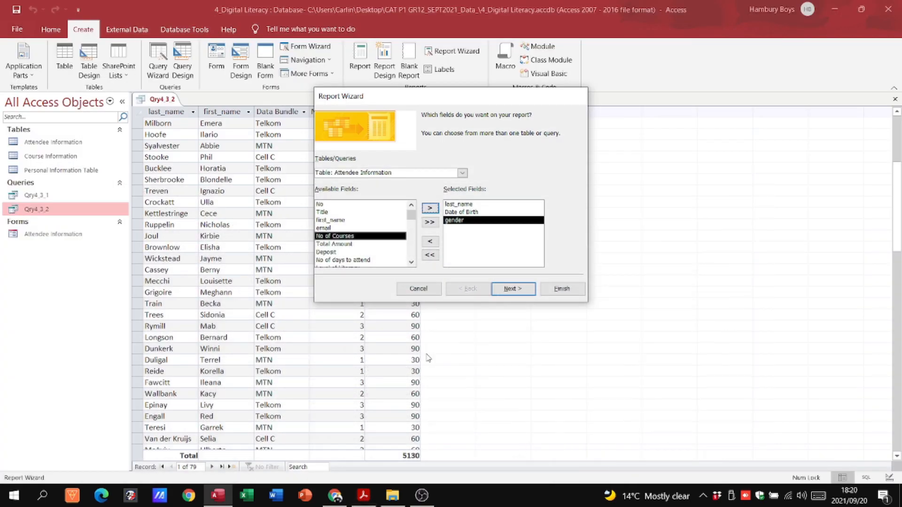
left_click(429, 207)
left_click(340, 260)
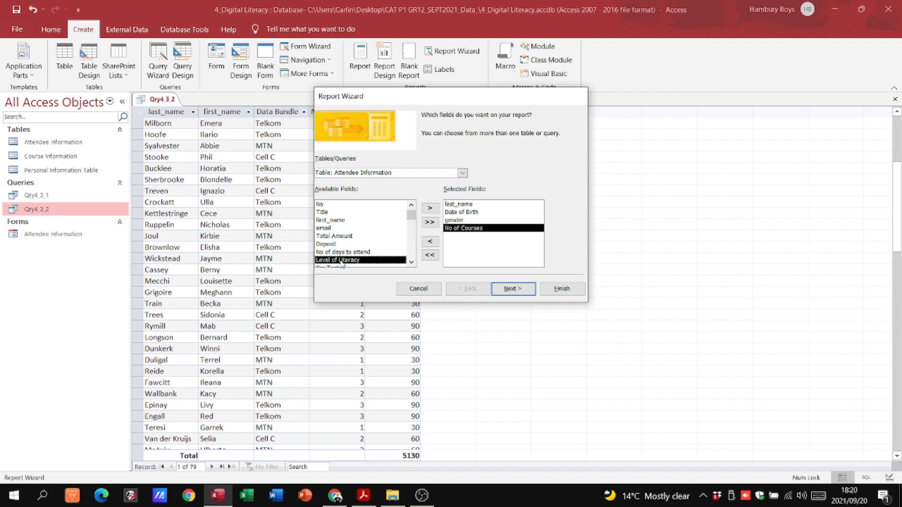
left_click(430, 207)
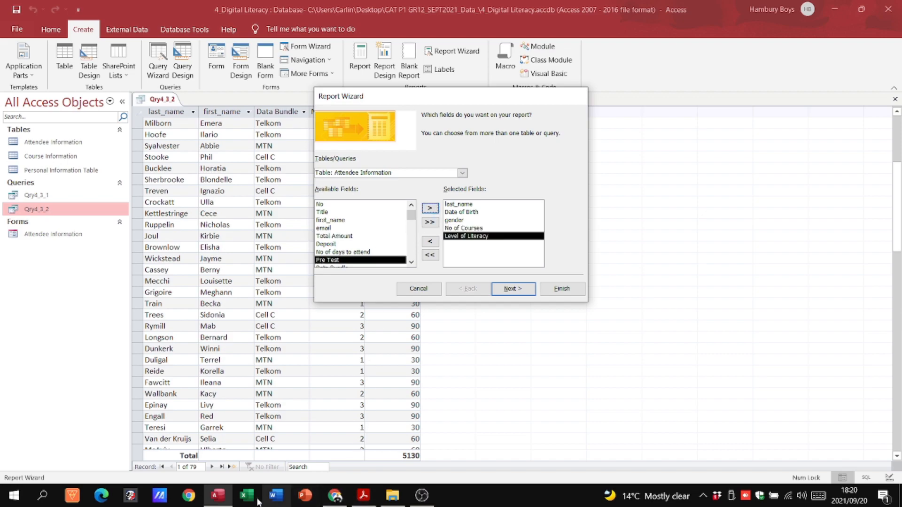
left_click(365, 496)
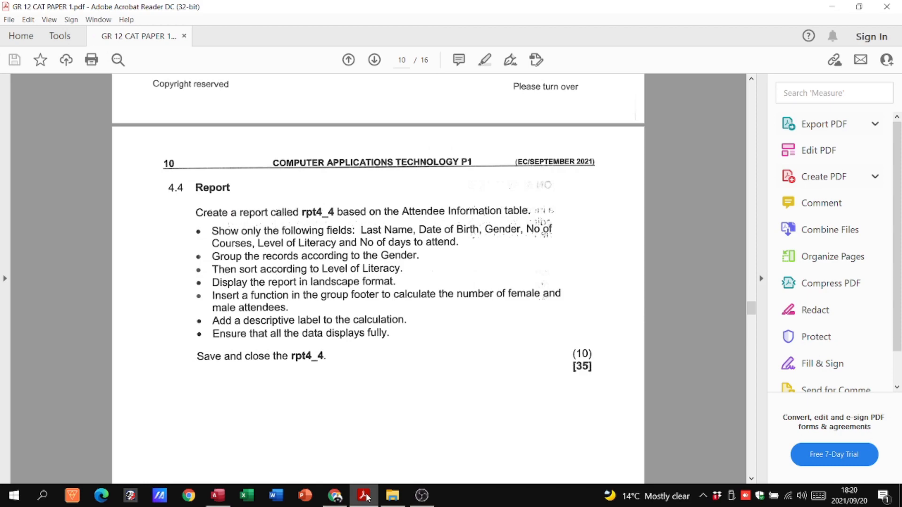
left_click(364, 496)
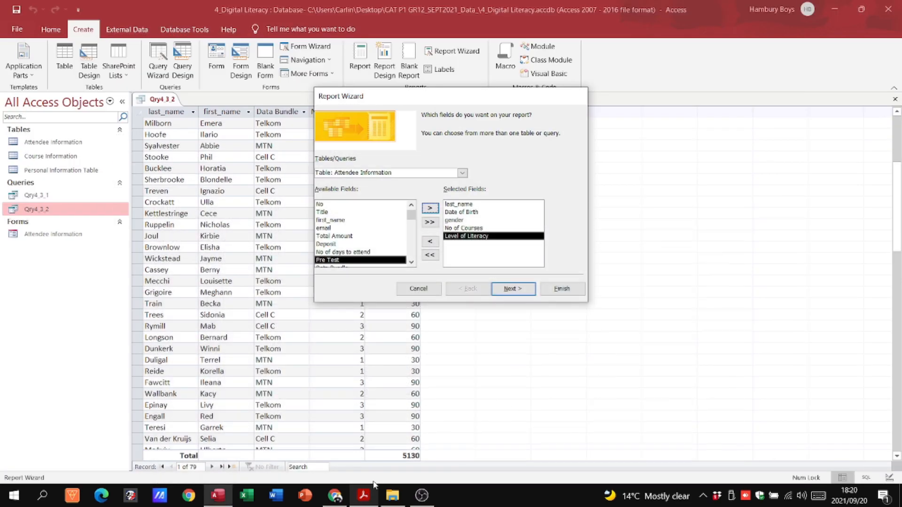
left_click(383, 252)
left_click(430, 208)
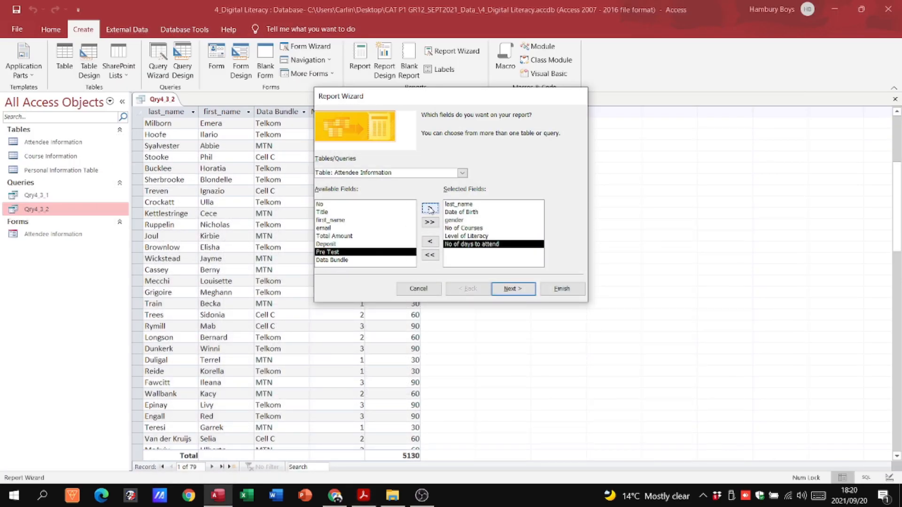
left_click(513, 291)
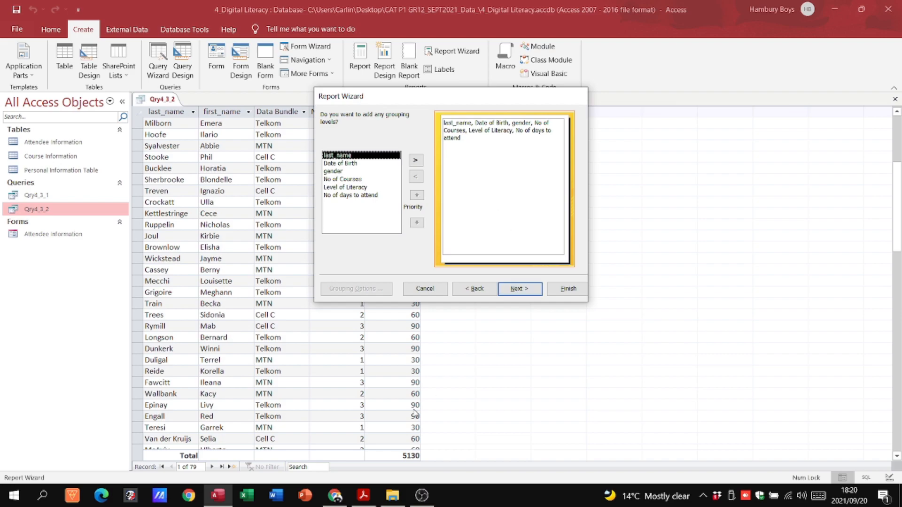
- Check the grouping requirement in question 4.4 and group the report by gender
left_click(364, 496)
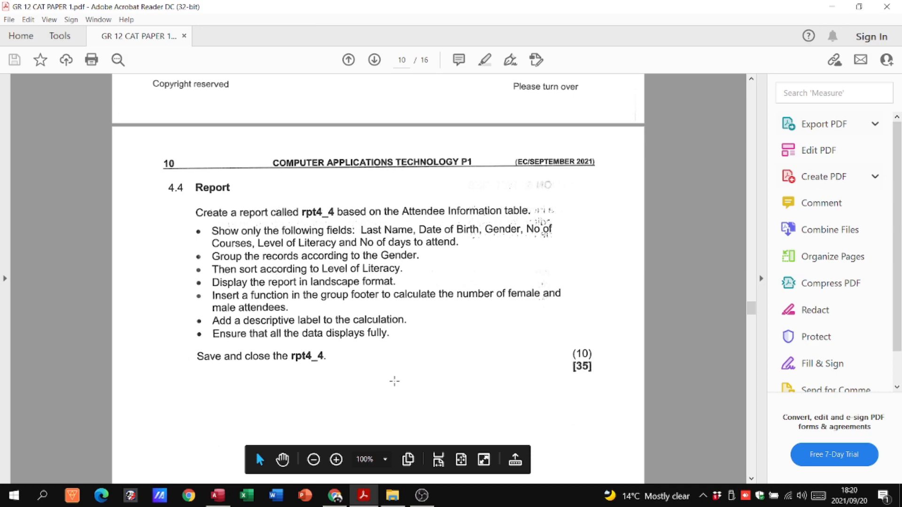
mouse_move(365, 500)
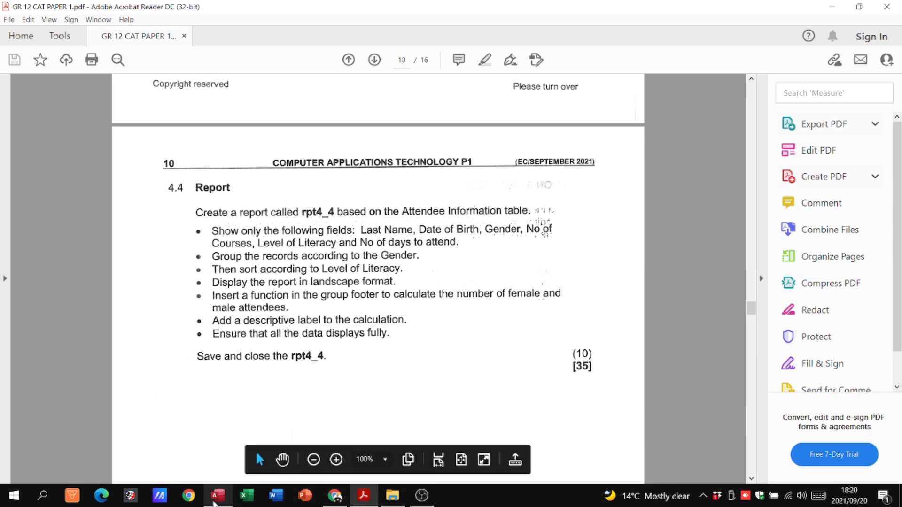
left_click(218, 495)
left_click(360, 172)
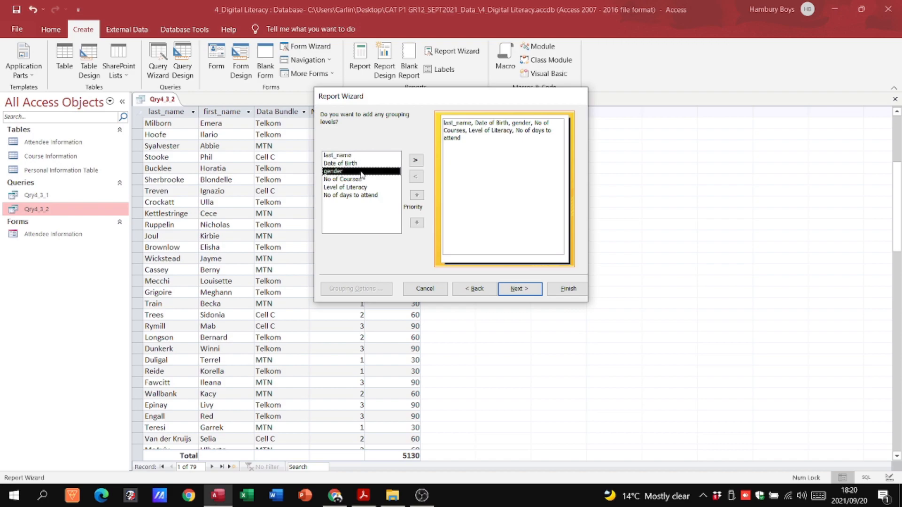
left_click(415, 161)
- Check the sorting requirement in question 4.4 and sort the report's records by Level of Literacy in ascending order
left_click(364, 495)
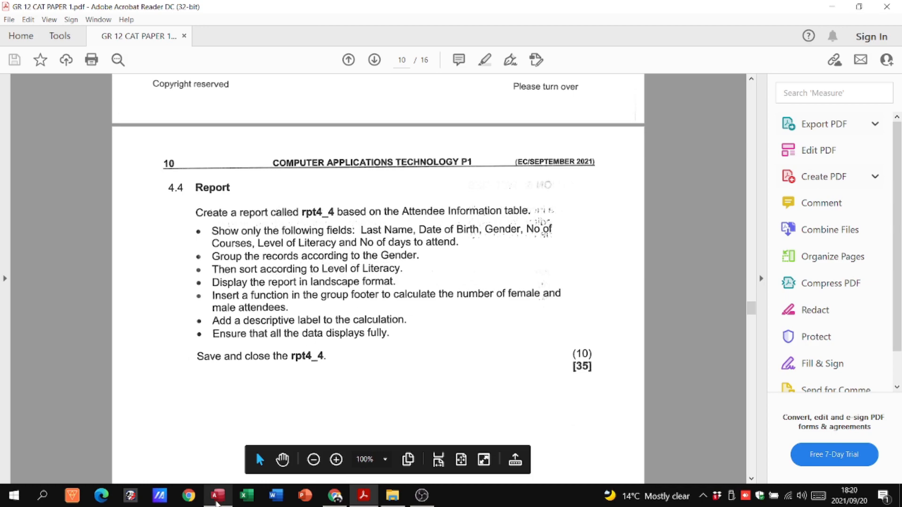
left_click(218, 502)
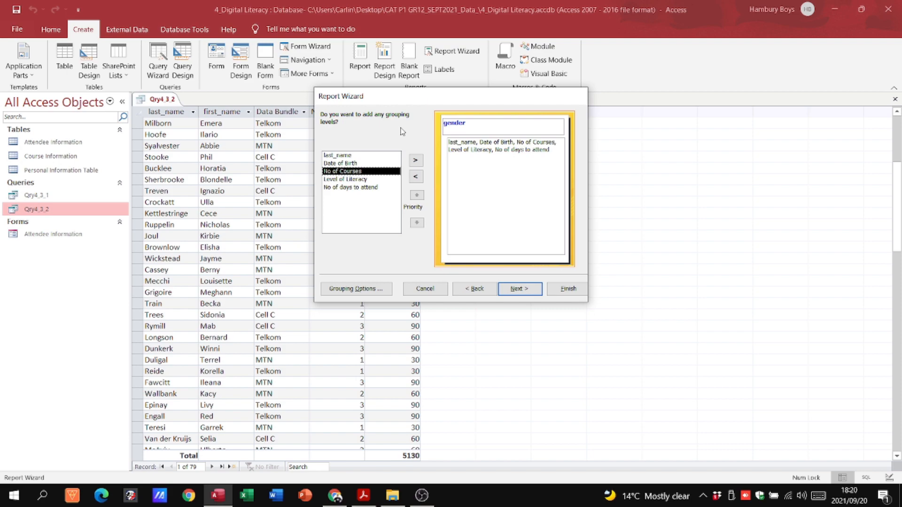
left_click(505, 291)
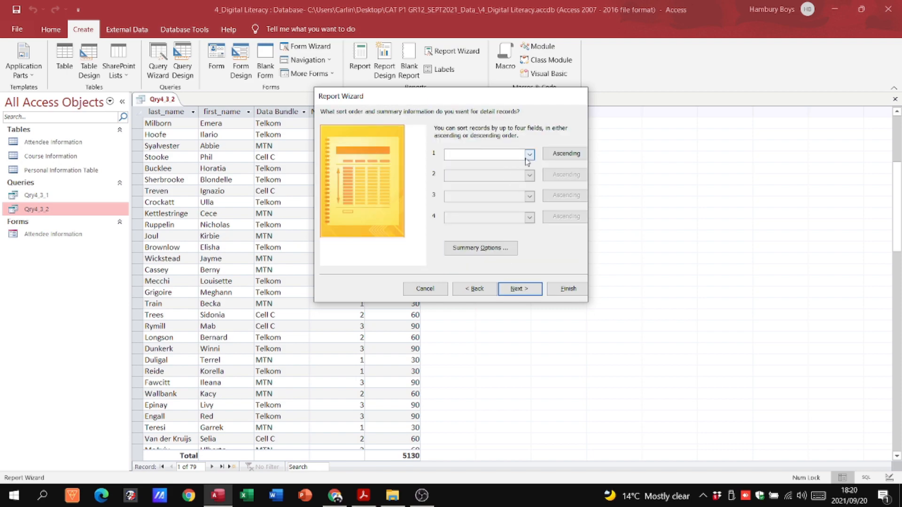
left_click(529, 155)
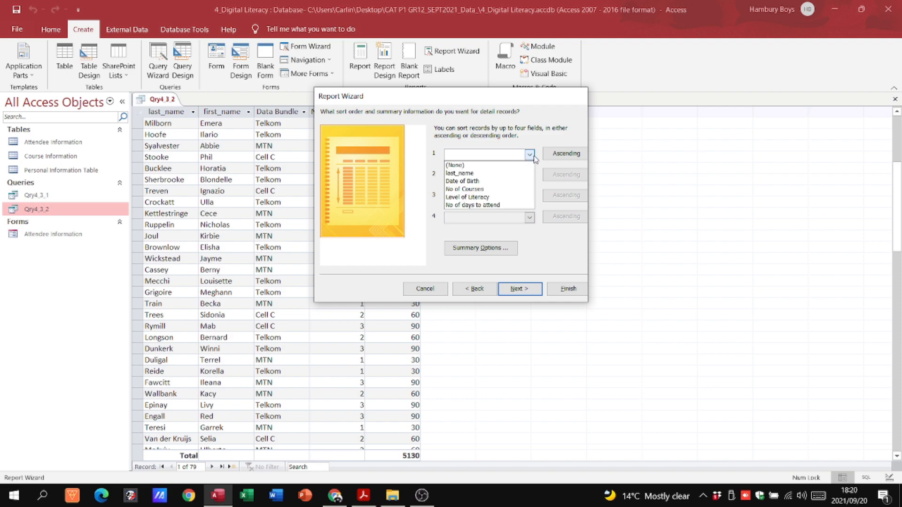
left_click(508, 197)
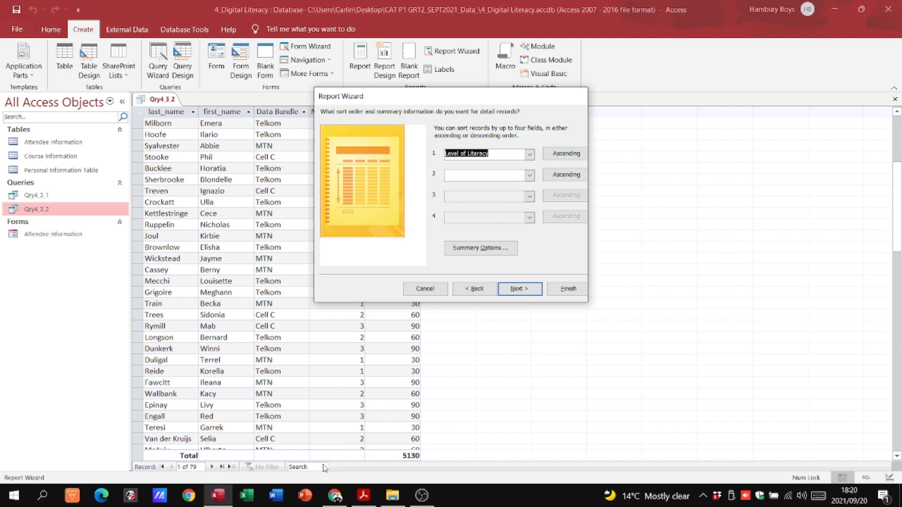
- Check the page format requirement in question 4.4 and set the report's orientation to landscape
left_click(362, 497)
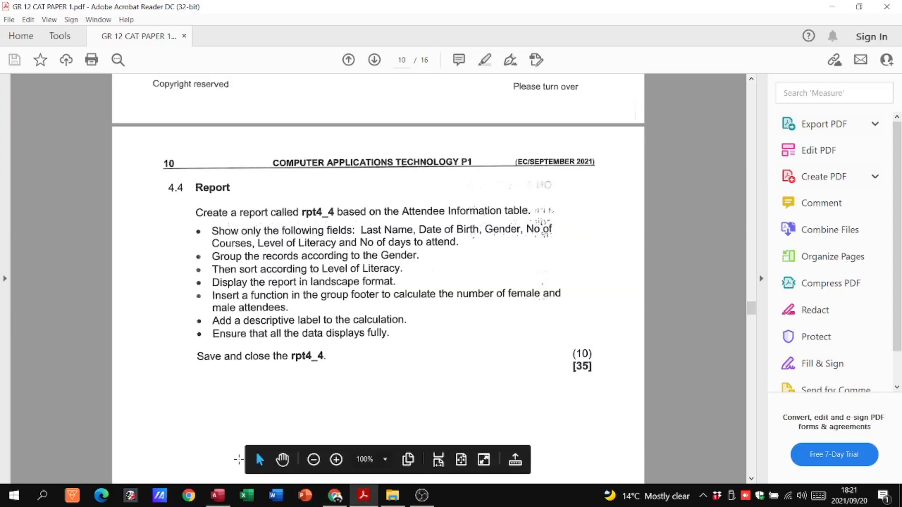
left_click(217, 495)
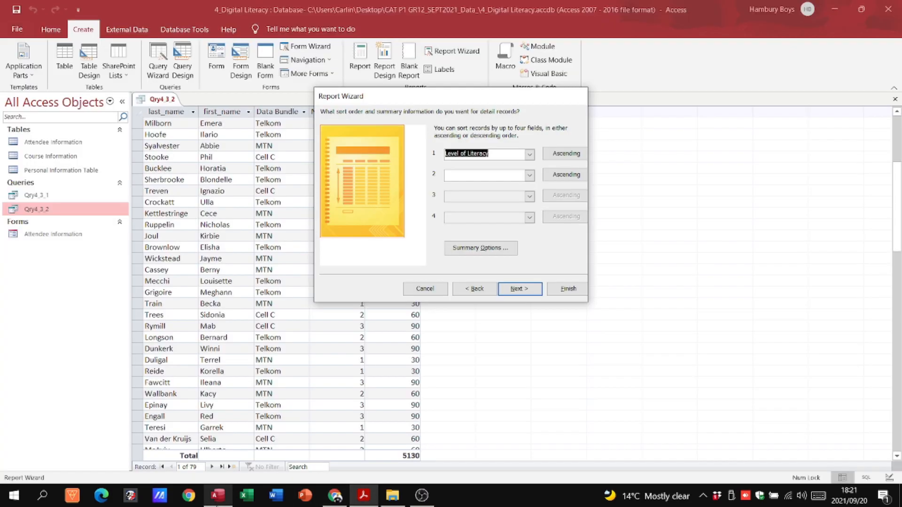
left_click(510, 289)
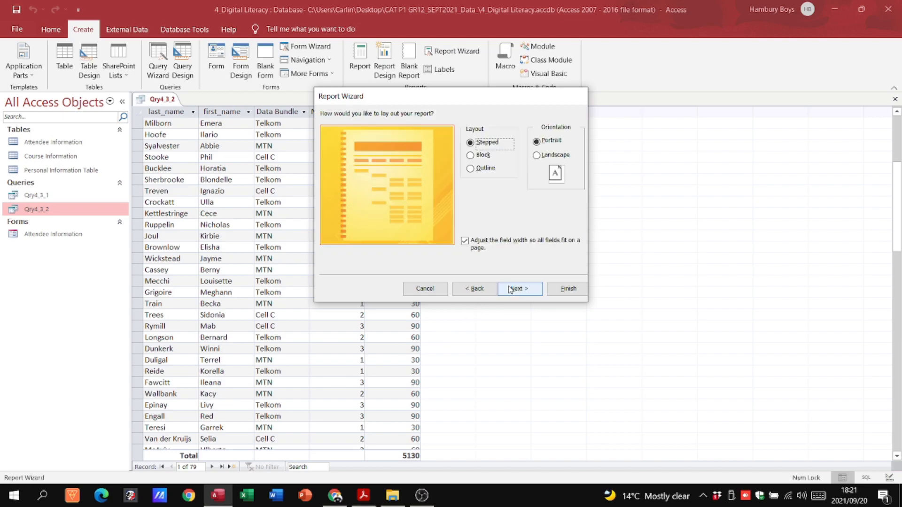
left_click(548, 155)
- Recheck question 4.4, finish the report with the title Attendee Information and look through its first preview page
left_click(362, 495)
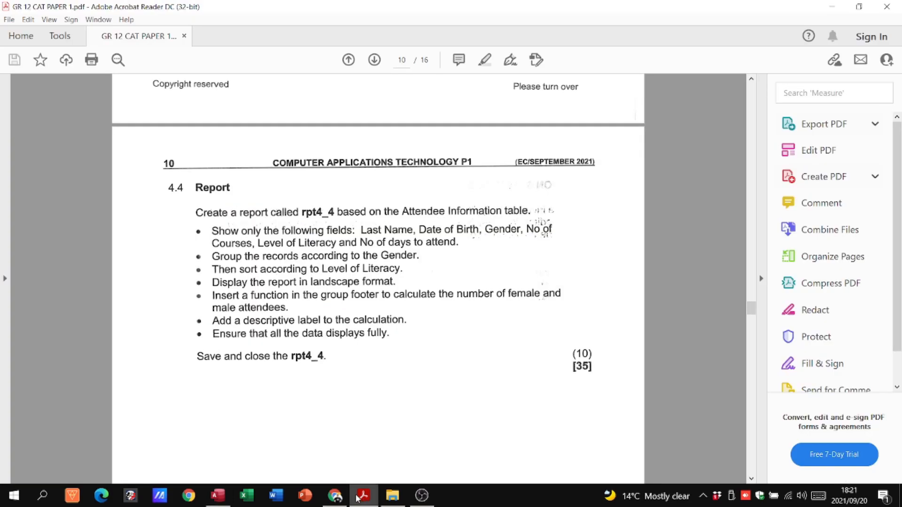
left_click(217, 495)
left_click(515, 289)
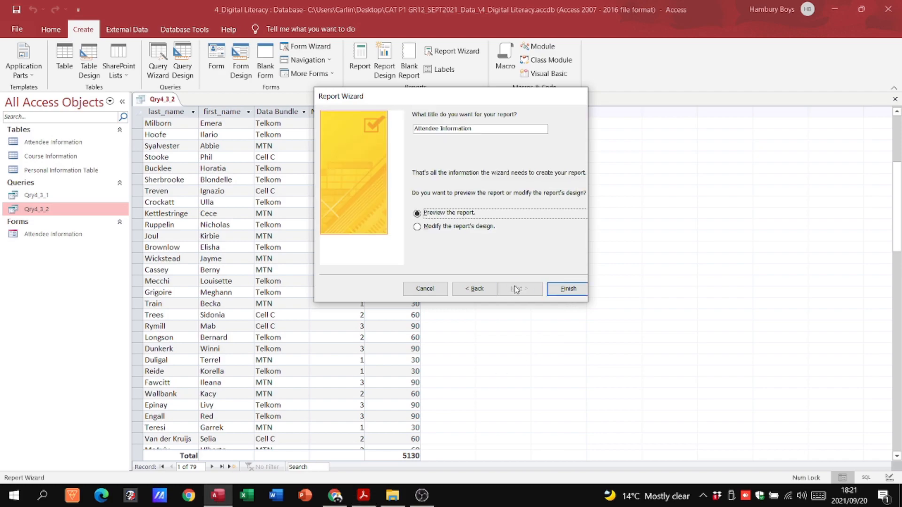
left_click(567, 289)
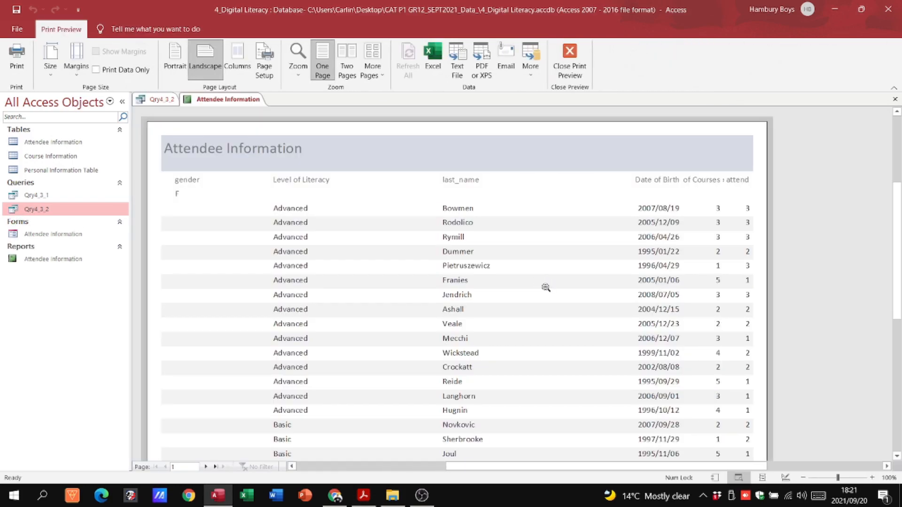
scroll(545, 287, "down", 5)
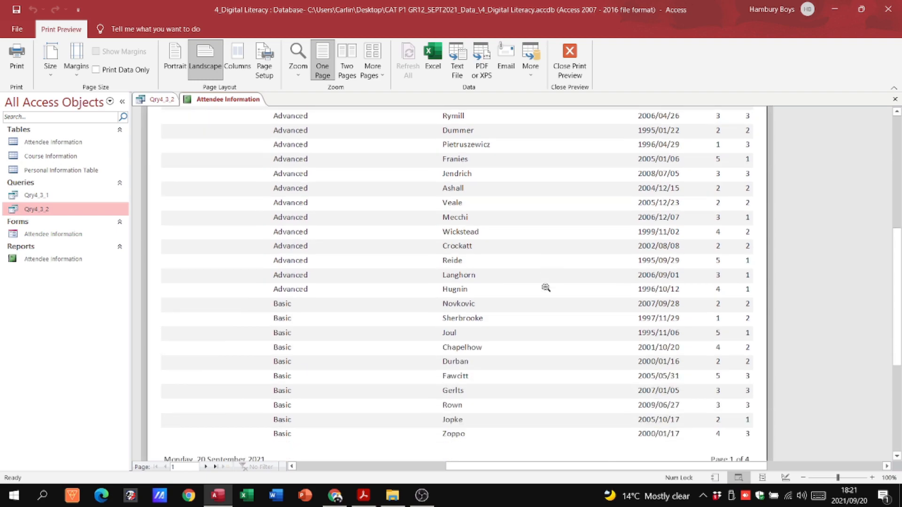
scroll(546, 289, "up", 5)
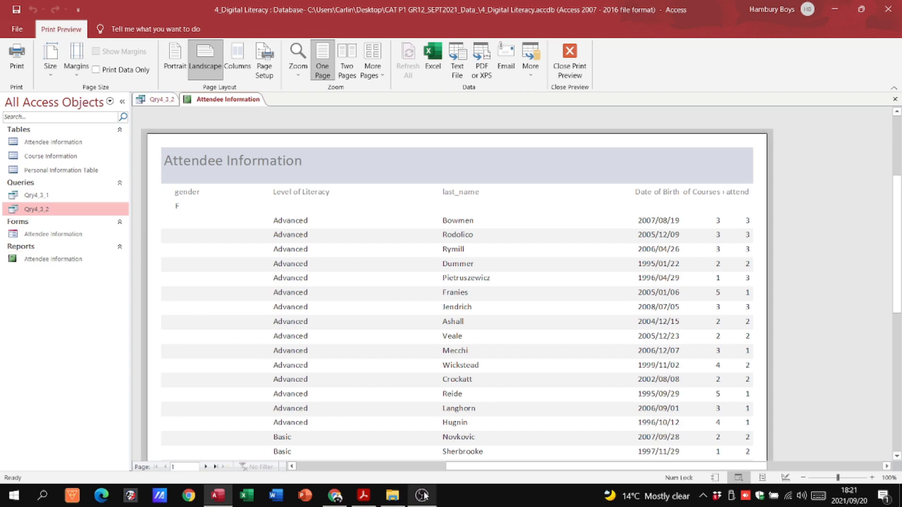
- Check the calculation requirement in question 4.4, open the report's design and enlarge the gender header section to about 2.3 cm high
left_click(363, 495)
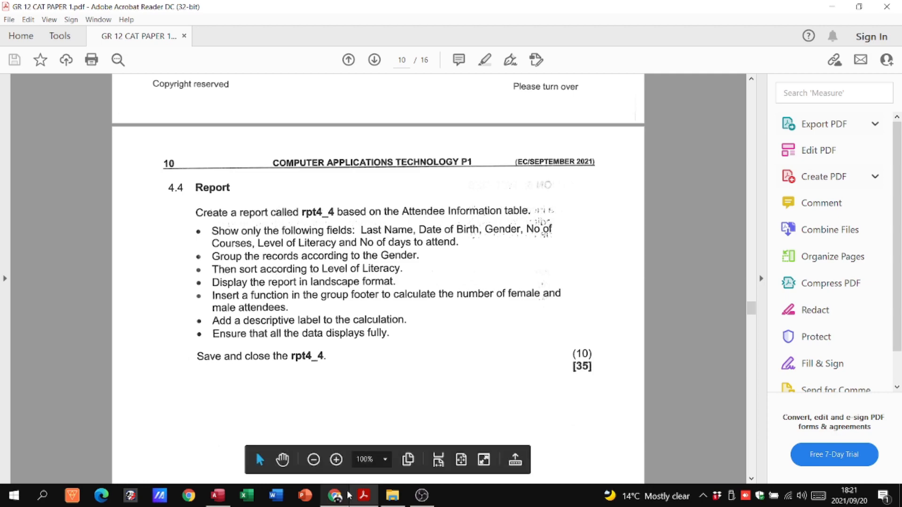
left_click(217, 495)
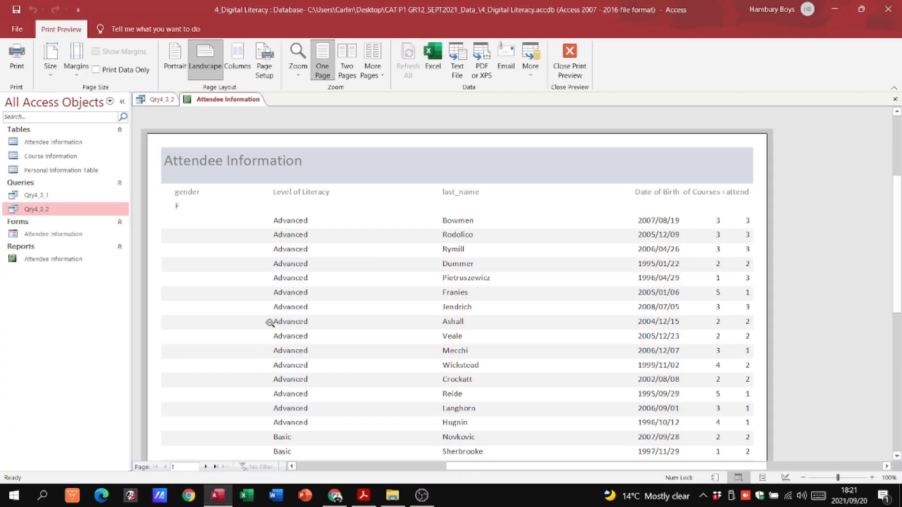
right_click(39, 261)
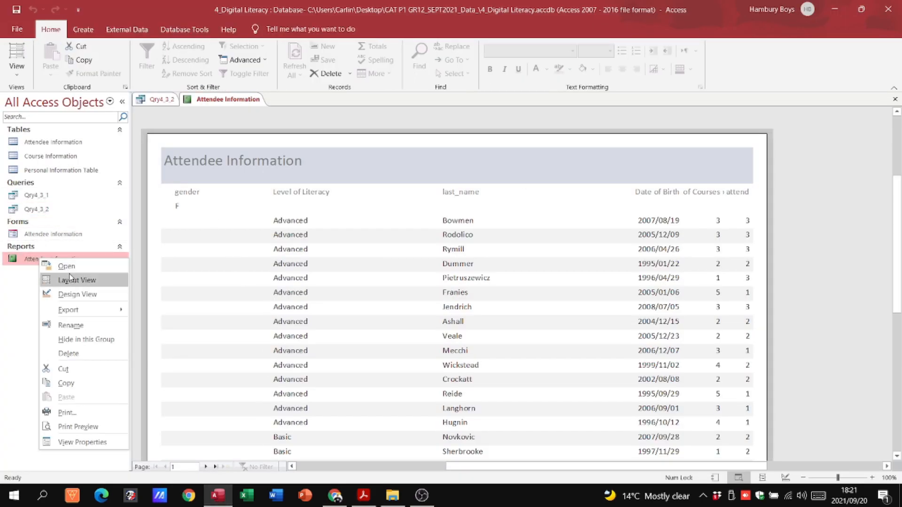
left_click(71, 308)
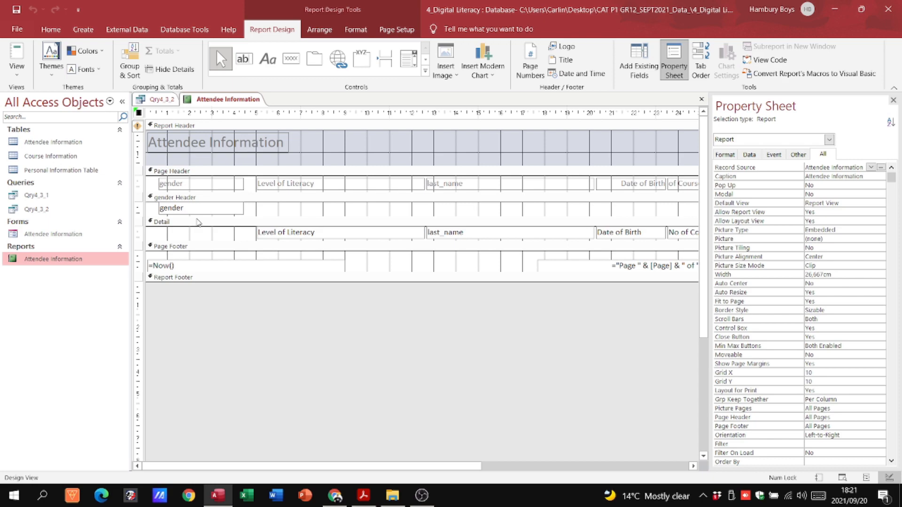
left_click_drag(200, 217, 191, 254)
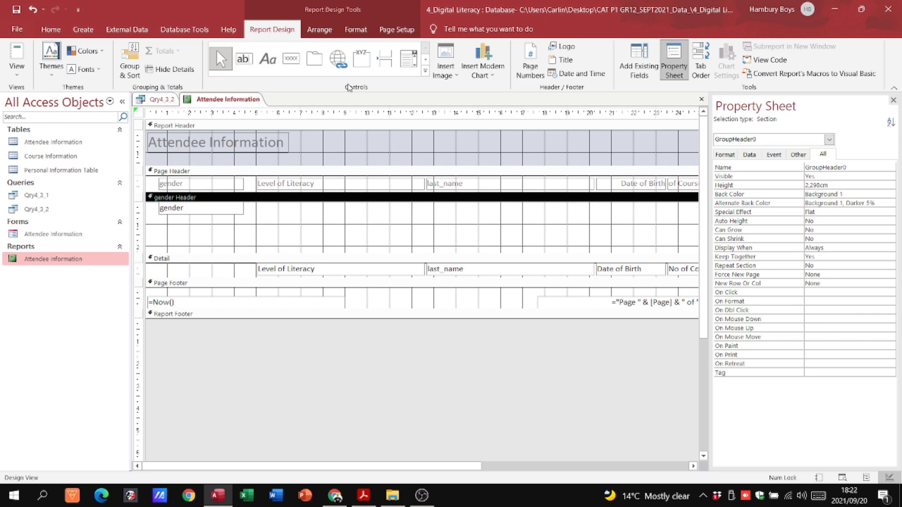
- Add a text box below the gender field in the gender header and label it "Gender Total"
left_click(243, 59)
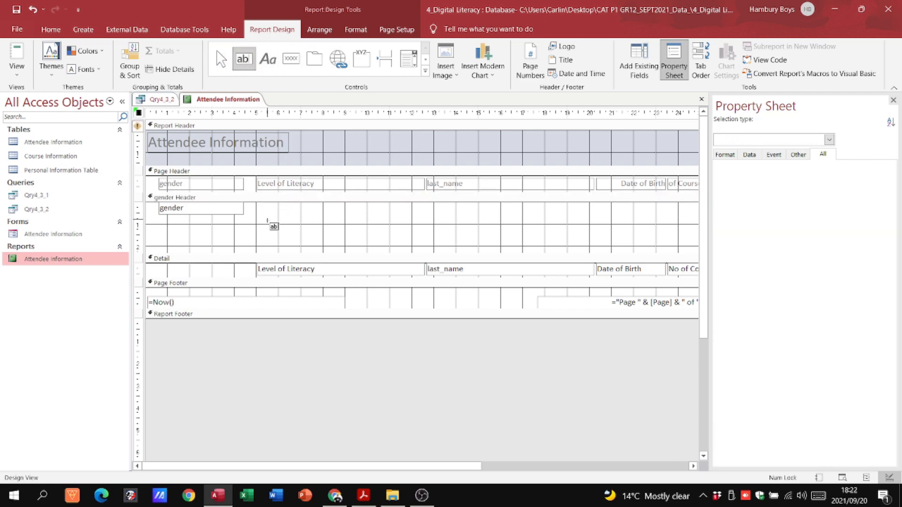
left_click(268, 220)
left_click(215, 225)
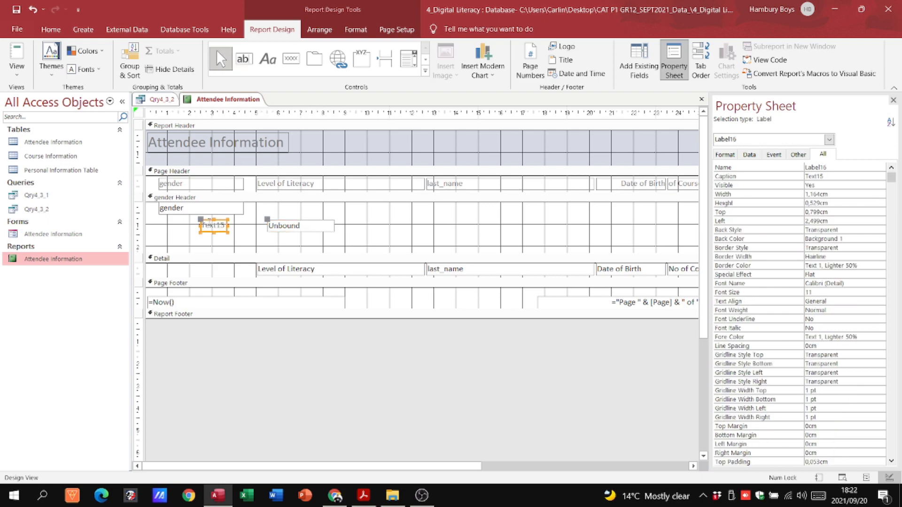
double_click(203, 225)
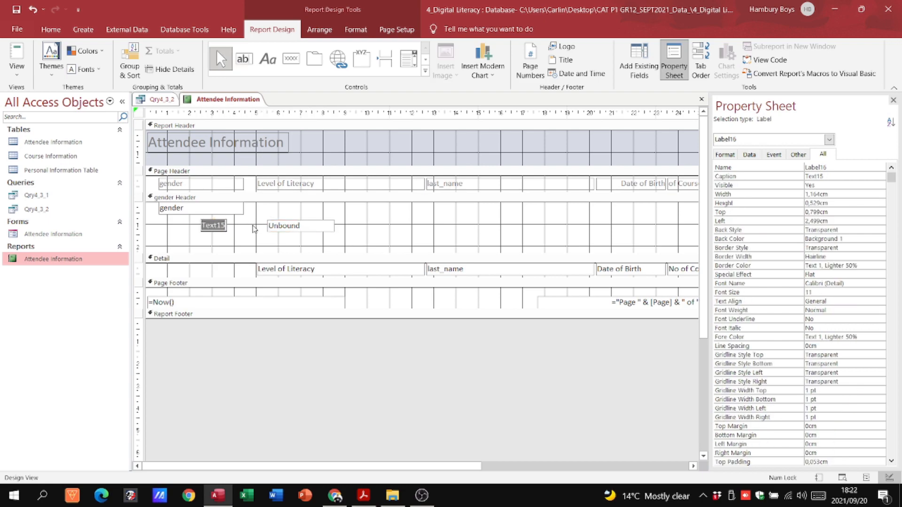
type("To")
type("ender Total")
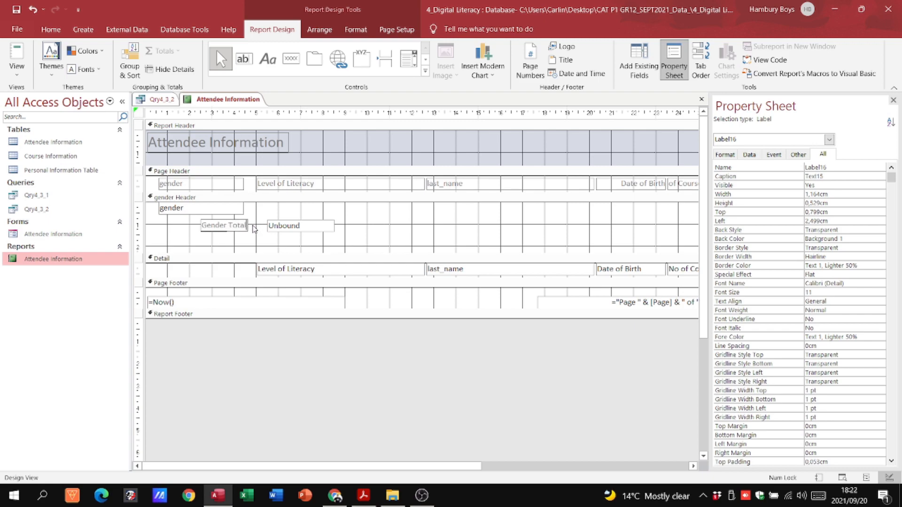
- Enter =count(*) in the Gender Total text box and examine the total of each gender group in the report
left_click(296, 226)
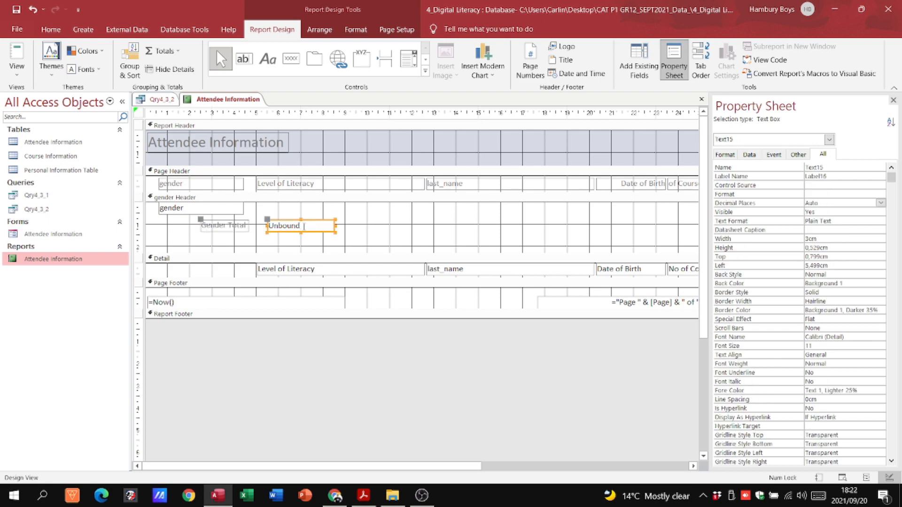
left_click(295, 226)
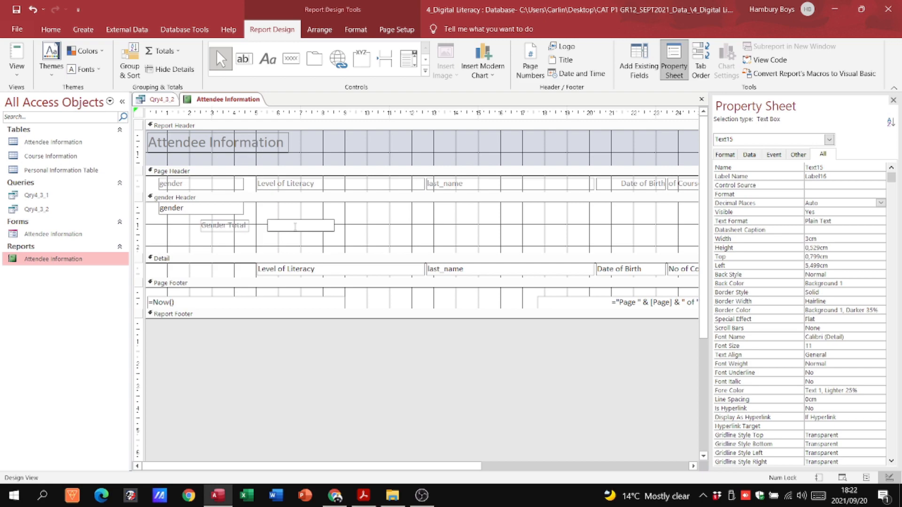
type("=count(*")
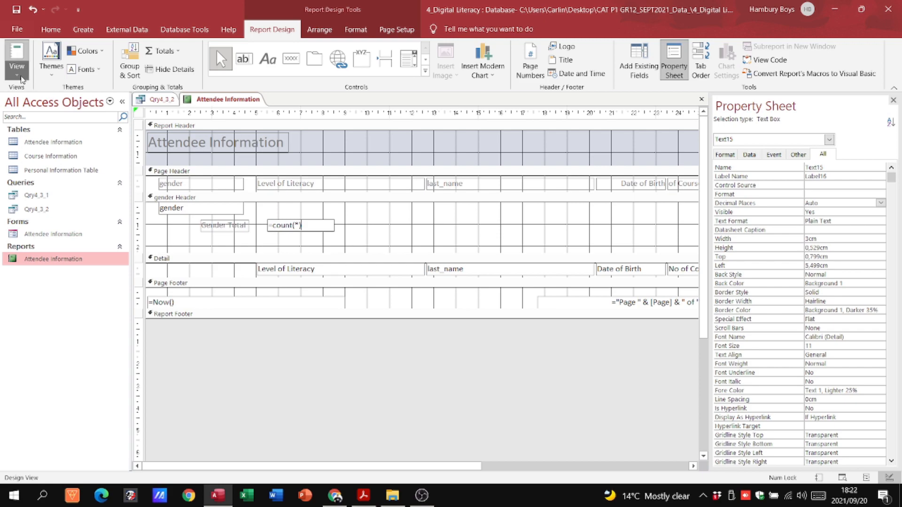
left_click(21, 79)
left_click(52, 95)
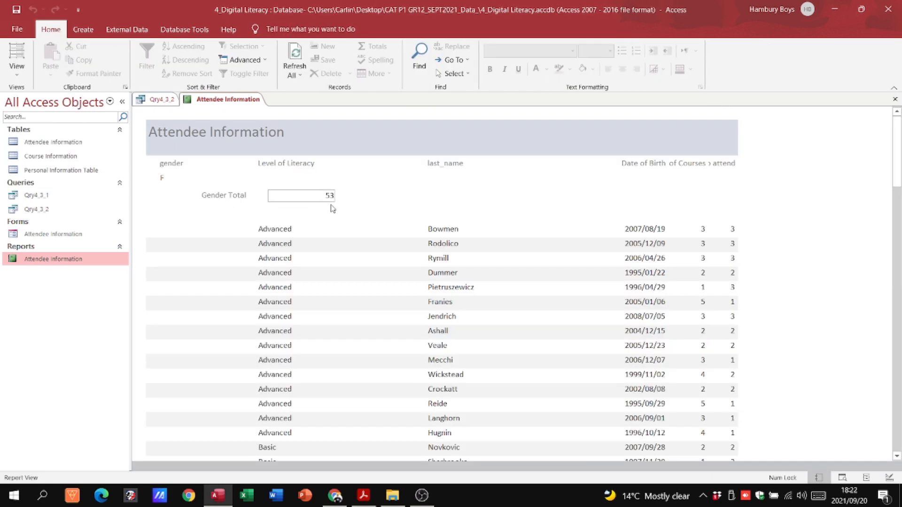
scroll(318, 221, "down", 10)
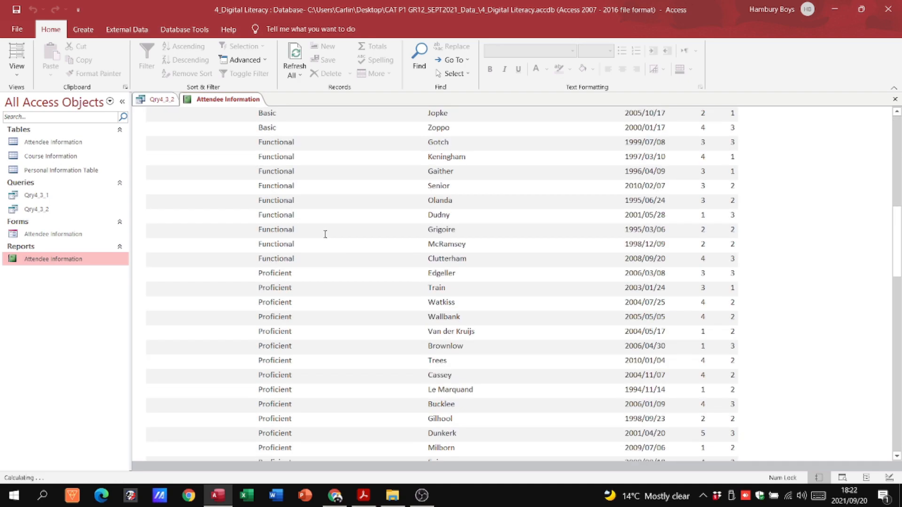
scroll(325, 233, "down", 5)
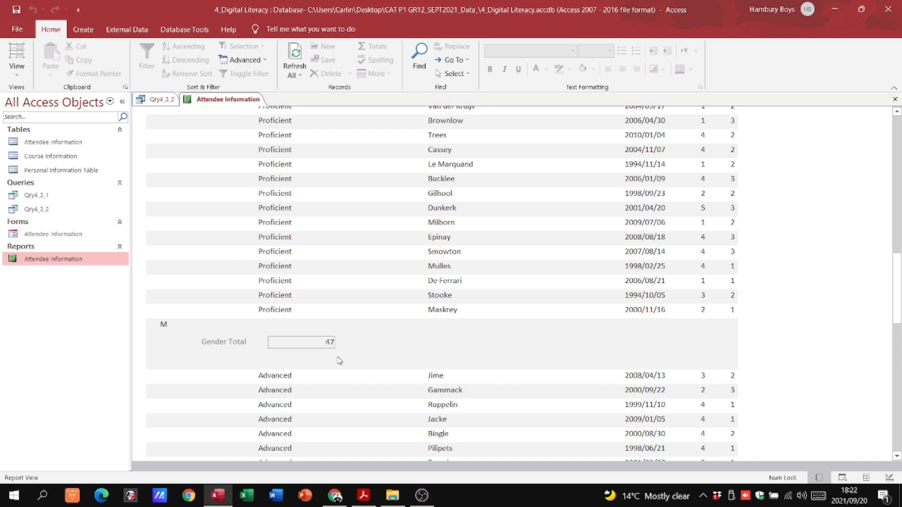
- Change the Gender Total expression to =Count([gender]) and examine both gender groups' totals in the report
left_click(22, 74)
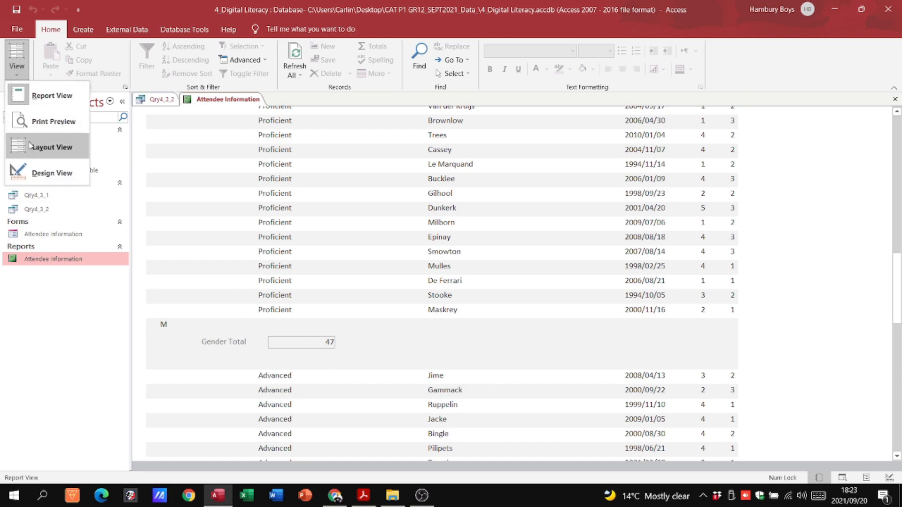
left_click(52, 173)
left_click(312, 225)
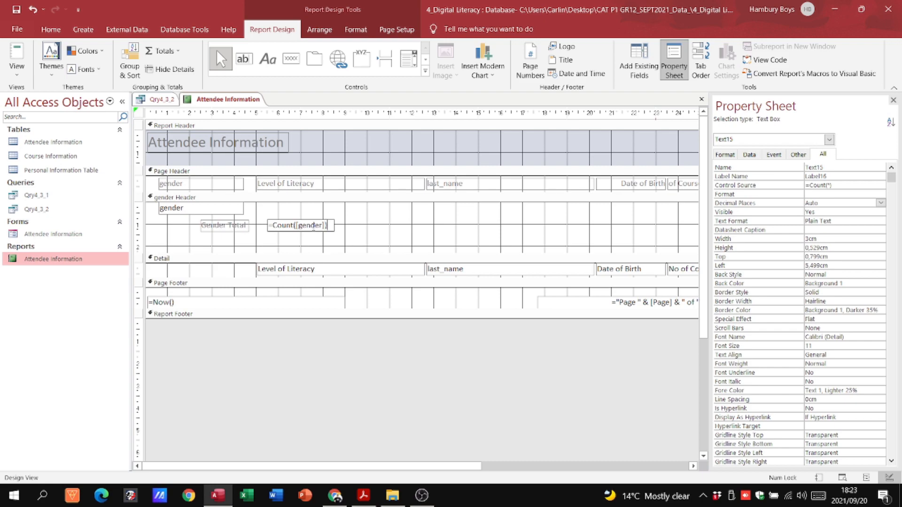
left_click(17, 69)
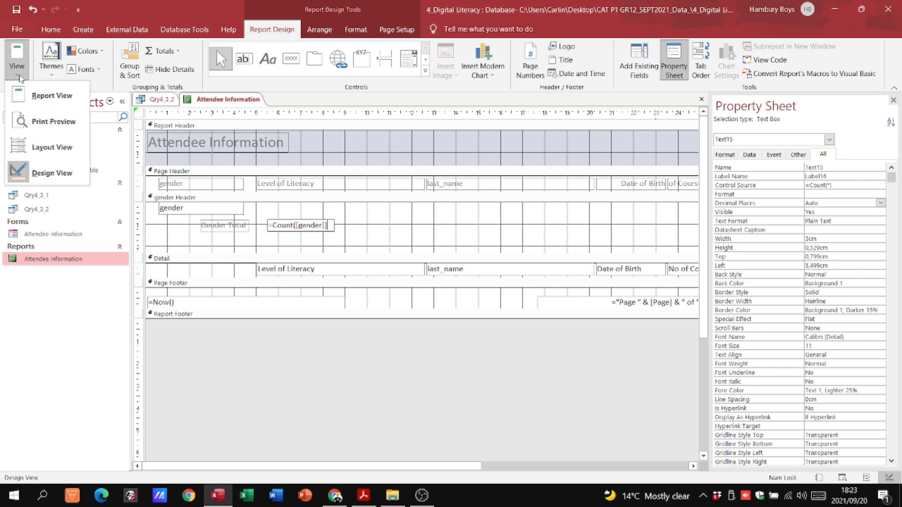
left_click(22, 95)
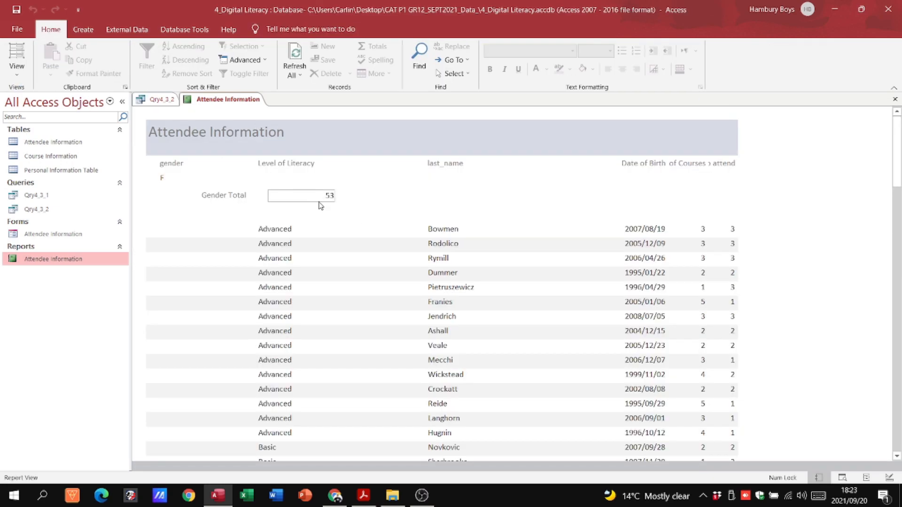
scroll(350, 238, "down", 15)
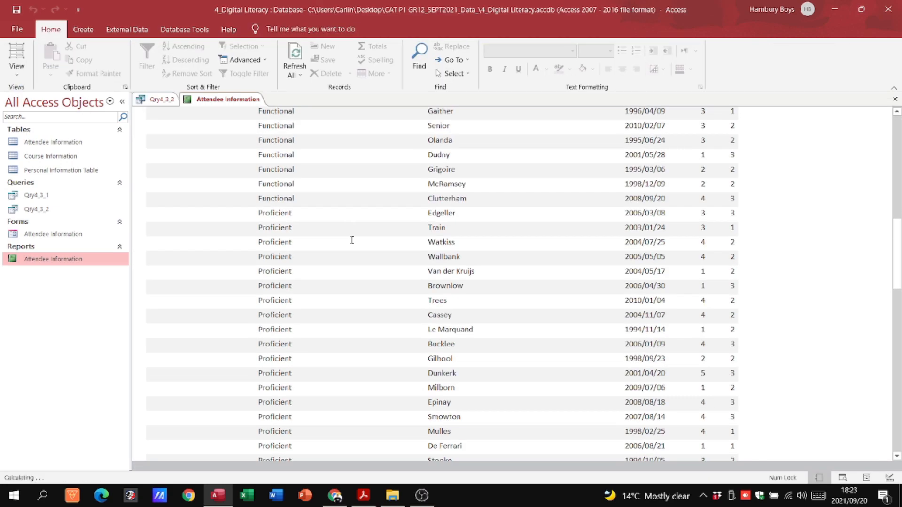
scroll(350, 242, "down", 3)
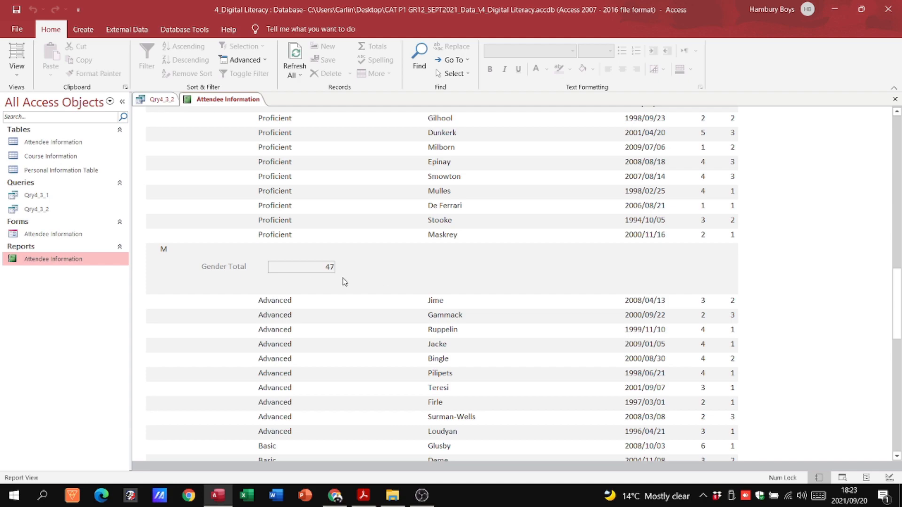
- Close query Qry4_3_2 and the Attendee Information report, saving the report's design changes
right_click(157, 101)
left_click(180, 122)
right_click(162, 100)
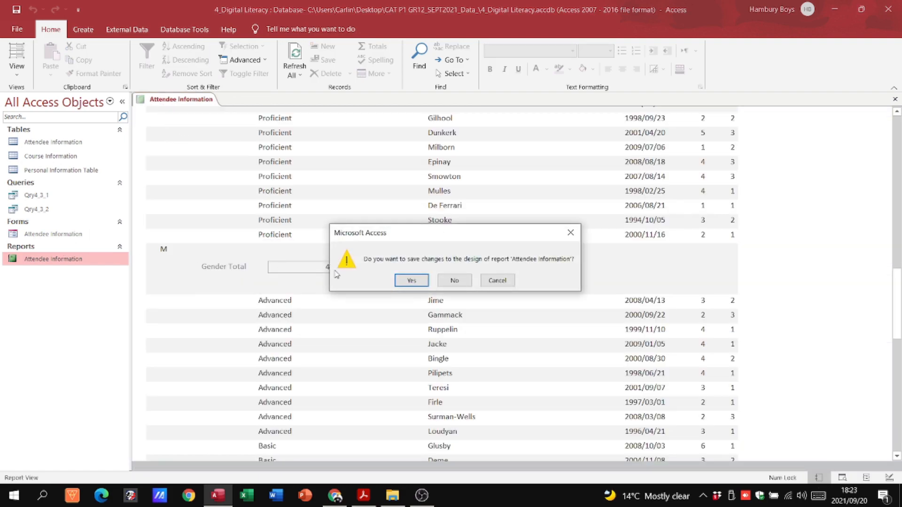
left_click(411, 280)
- Rename the Attendee Information report as rpt4_4
right_click(43, 262)
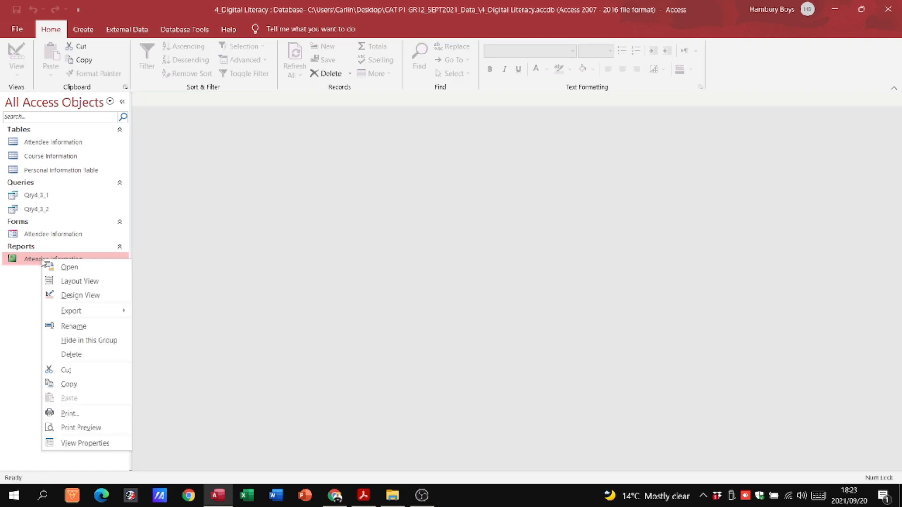
left_click(78, 328)
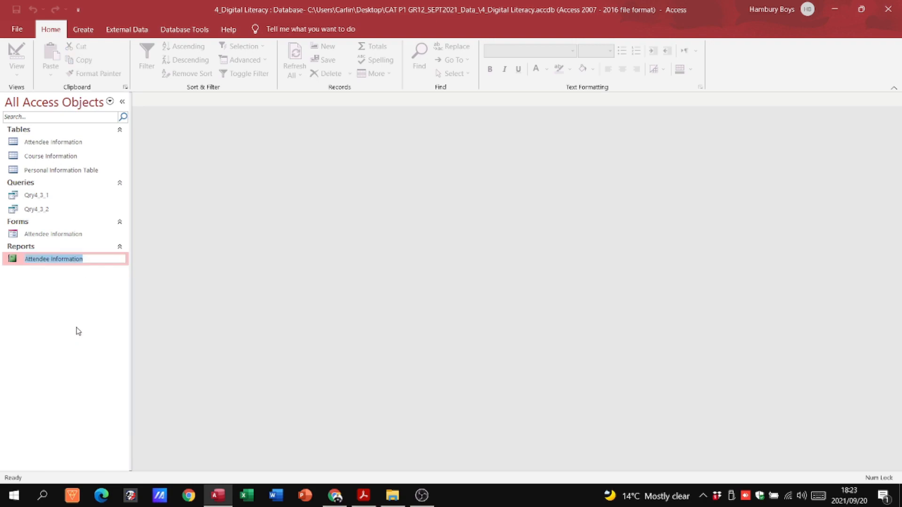
type("rpt")
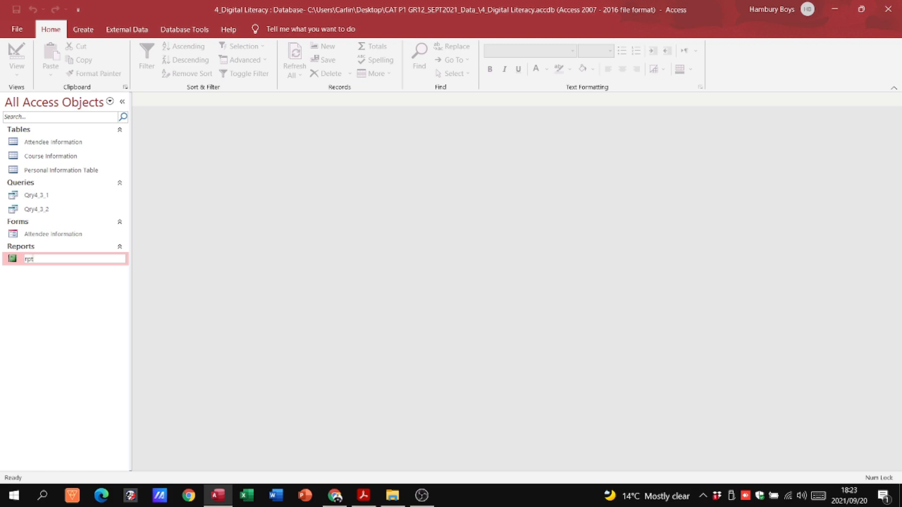
type("4_4")
left_click(70, 344)
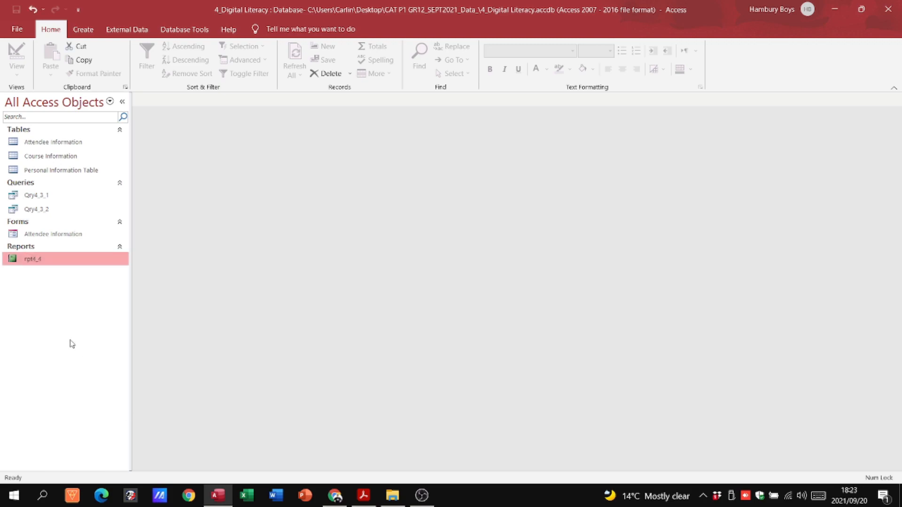